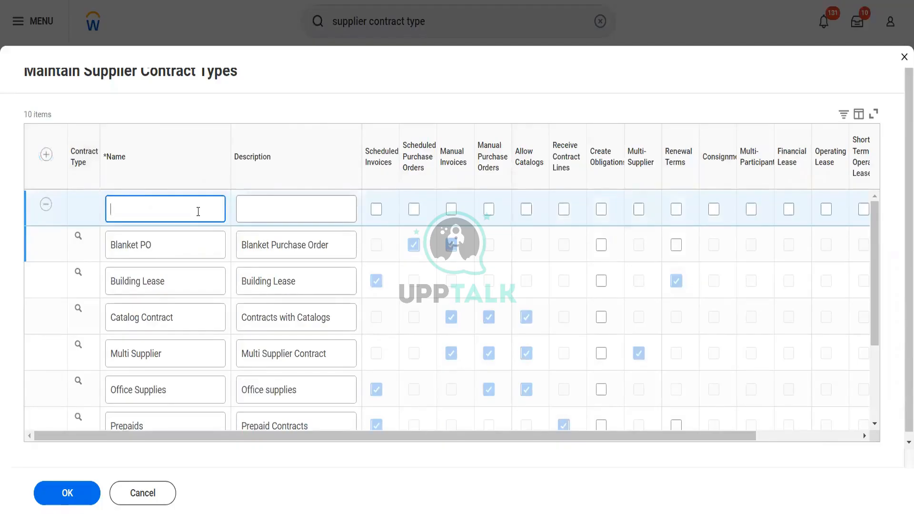
Name the new supplier contract type "Olive Garden Contract" and describe it as "To demo different features"
text(Olive Garden Contract)
click(268, 210)
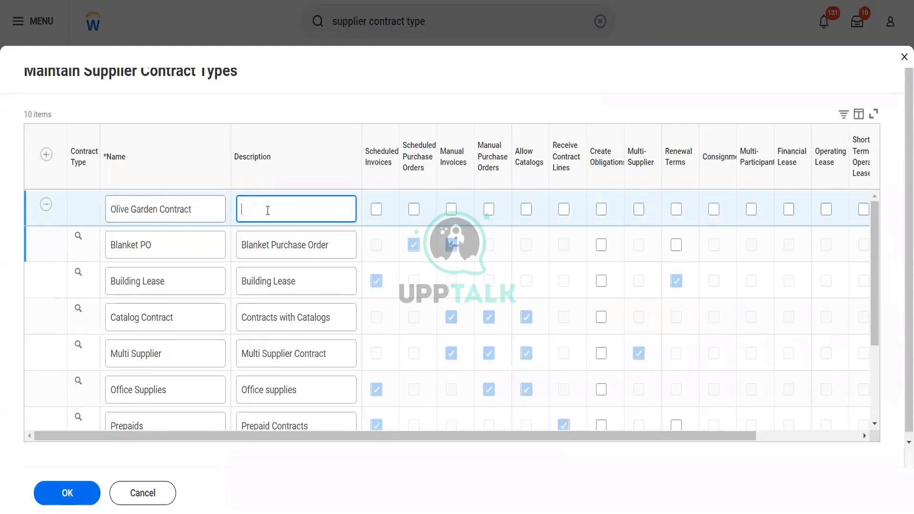
text(To demo differentr)
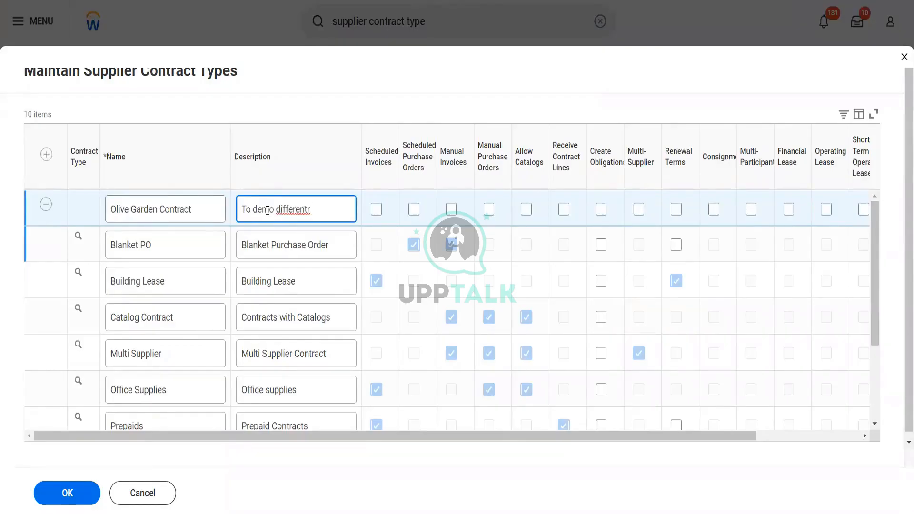
key(BackSpace)
text(features)
key(Tab)
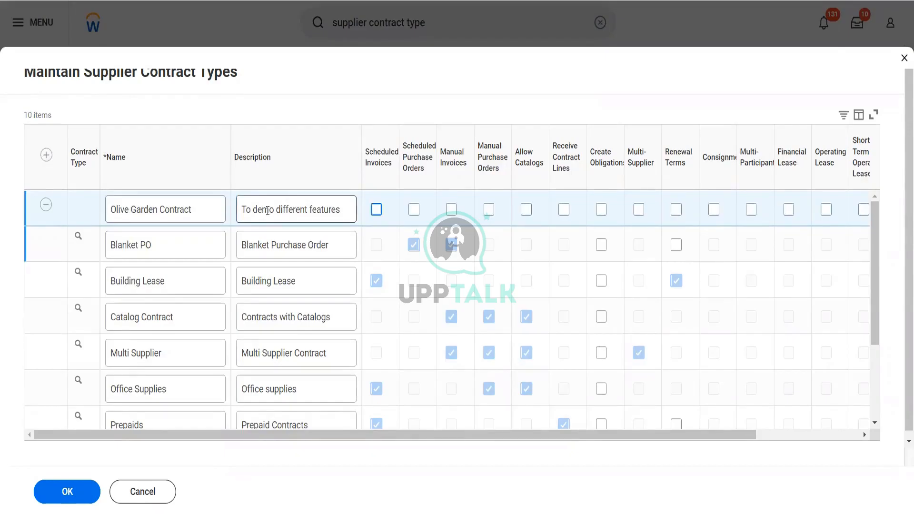
Enable only Scheduled Purchase Orders, Manual Invoices and Renewal Terms for the Olive Garden Contract type
key(space)
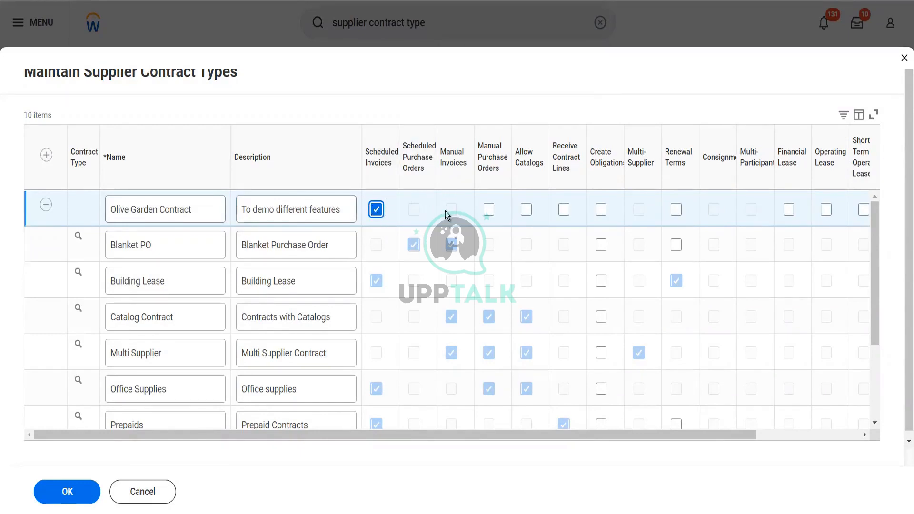
click(376, 210)
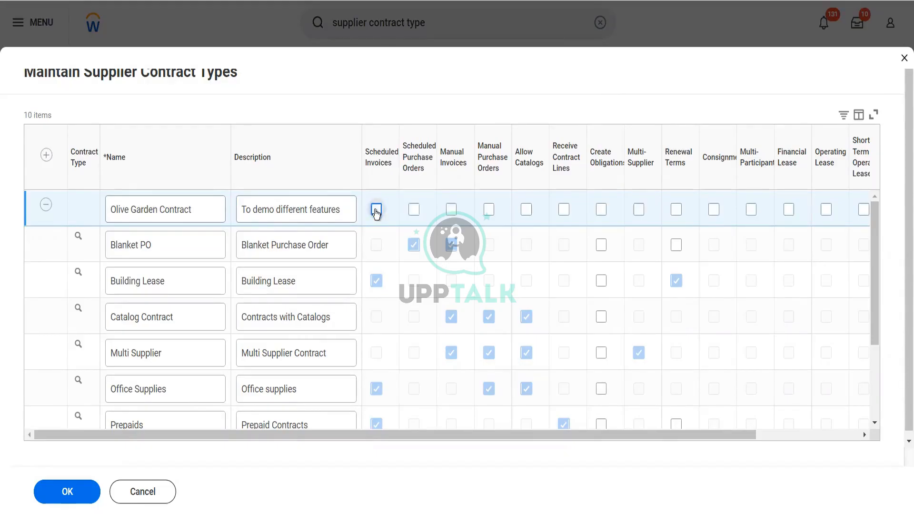
click(414, 209)
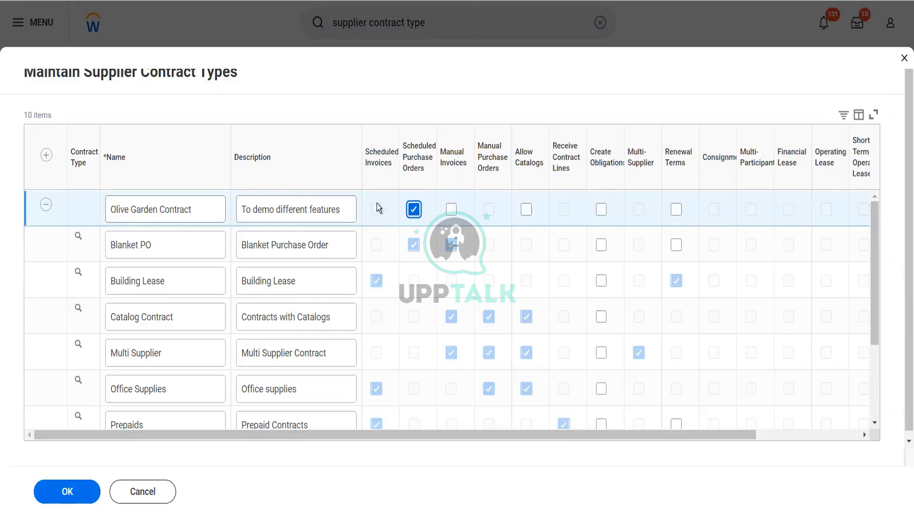
click(453, 211)
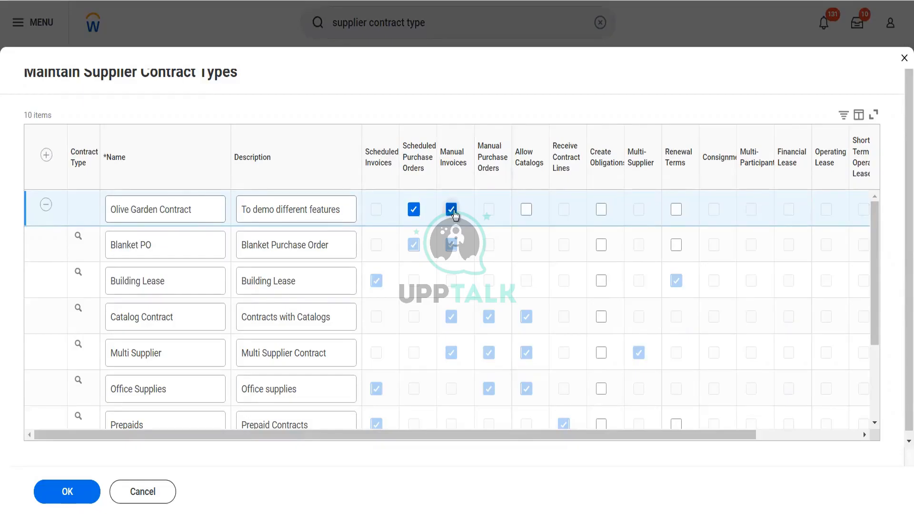
click(530, 213)
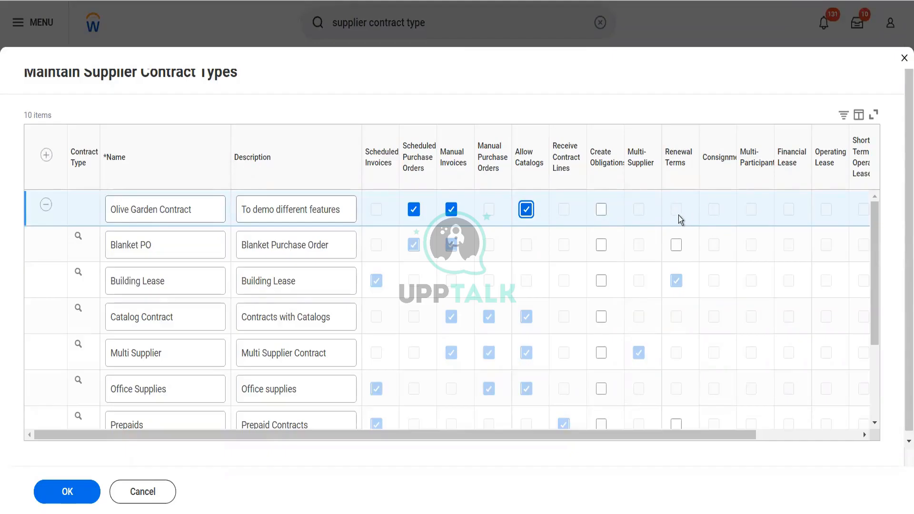
click(524, 210)
click(676, 210)
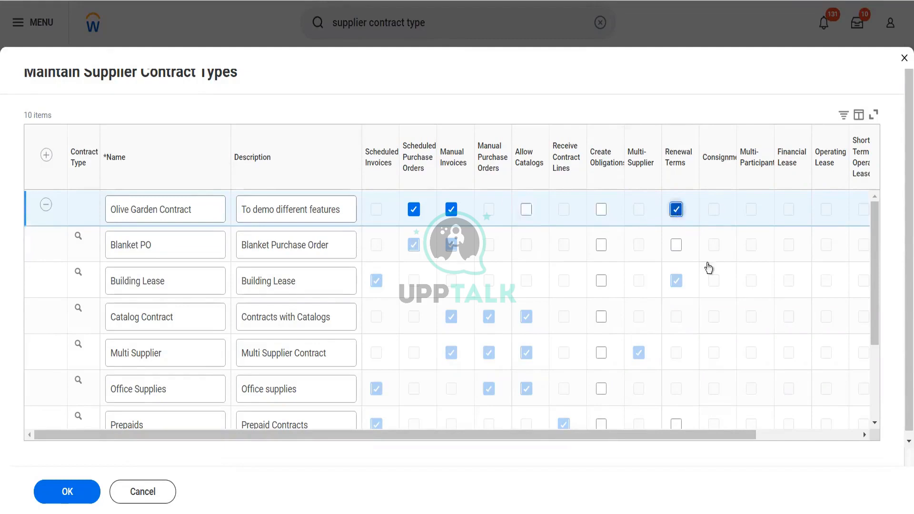
drag(730, 432, 693, 437)
Add another blank contract type row and rename the Olive Garden Contract type to "OG SPO MIN"
click(45, 155)
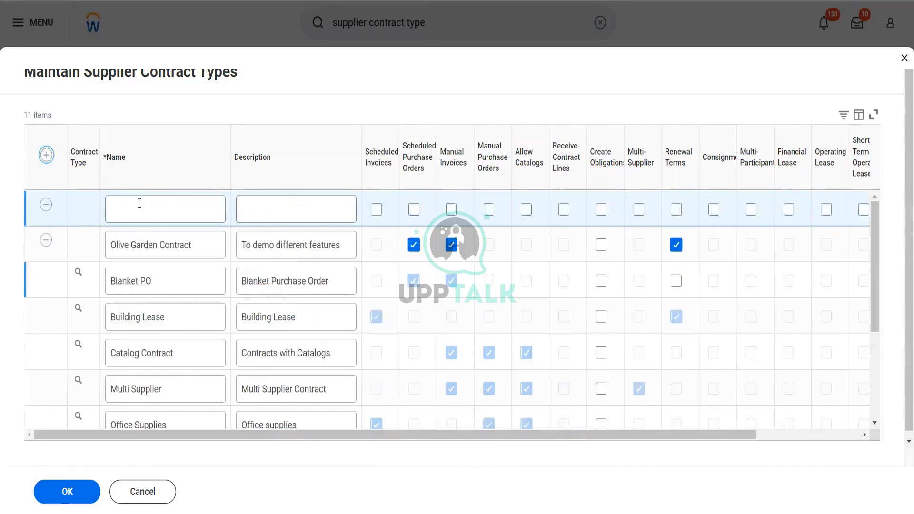
click(207, 248)
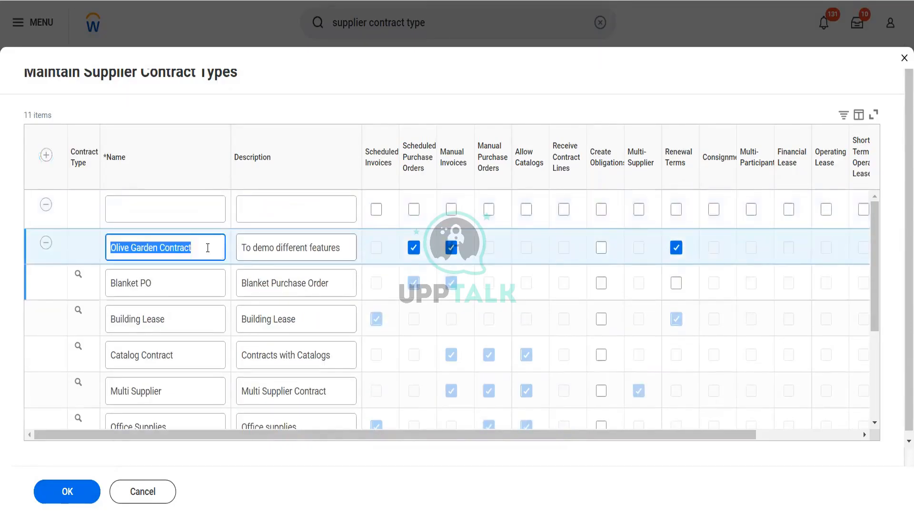
click(208, 248)
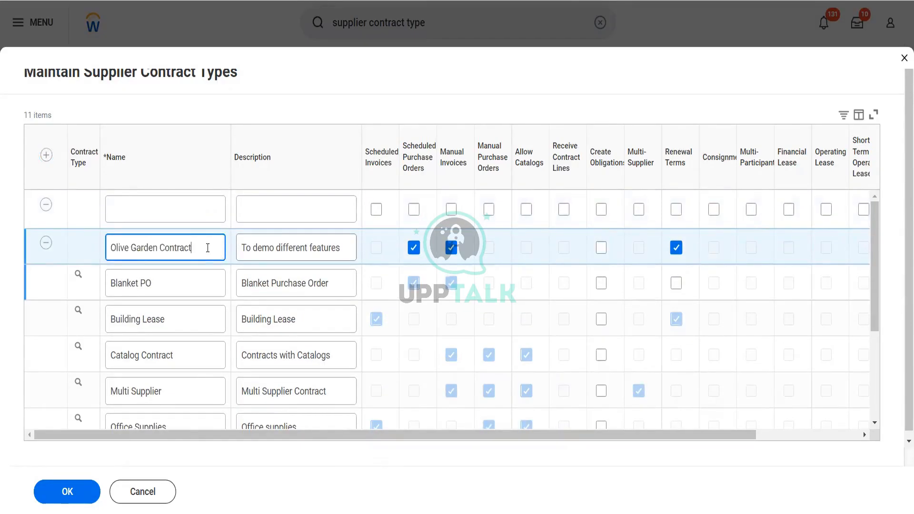
key(BackSpace)
key(BackSpace)
key(BackSpace)
key(BackSpace)
key(BackSpace)
key(BackSpace)
key(BackSpace)
key(BackSpace)
key(BackSpace)
key(BackSpace)
key(BackSpace)
key(BackSpace)
key(BackSpace)
key(BackSpace)
key(BackSpace)
key(BackSpace)
key(BackSpace)
key(BackSpace)
key(BackSpace)
key(BackSpace)
key(BackSpace)
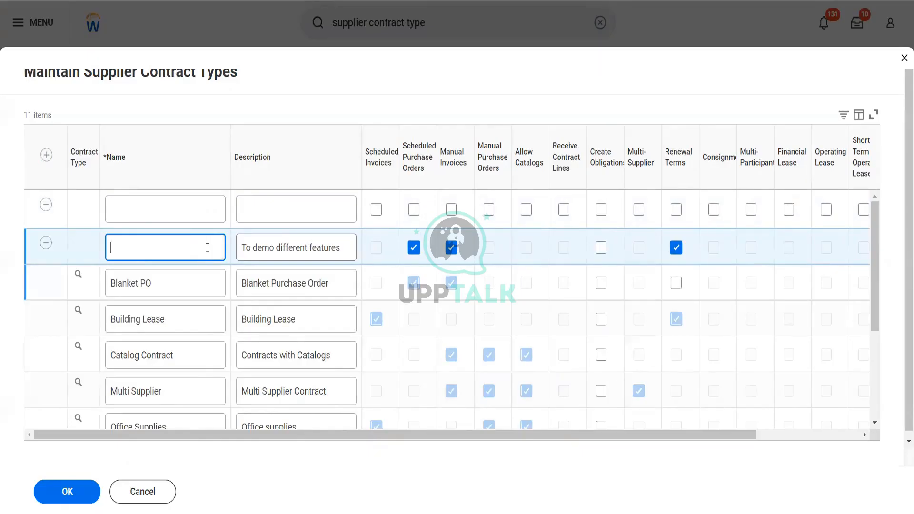
text(OG SPO MIN)
Change the OG SPO MIN description to "To be used for SPO and Man Invoice"
click(341, 250)
key(BackSpace)
key(BackSpace)
key(BackSpace)
key(BackSpace)
key(BackSpace)
key(BackSpace)
key(BackSpace)
key(BackSpace)
key(BackSpace)
key(BackSpace)
key(BackSpace)
key(BackSpace)
key(BackSpace)
key(BackSpace)
key(BackSpace)
key(BackSpace)
key(BackSpace)
key(BackSpace)
key(BackSpace)
key(BackSpace)
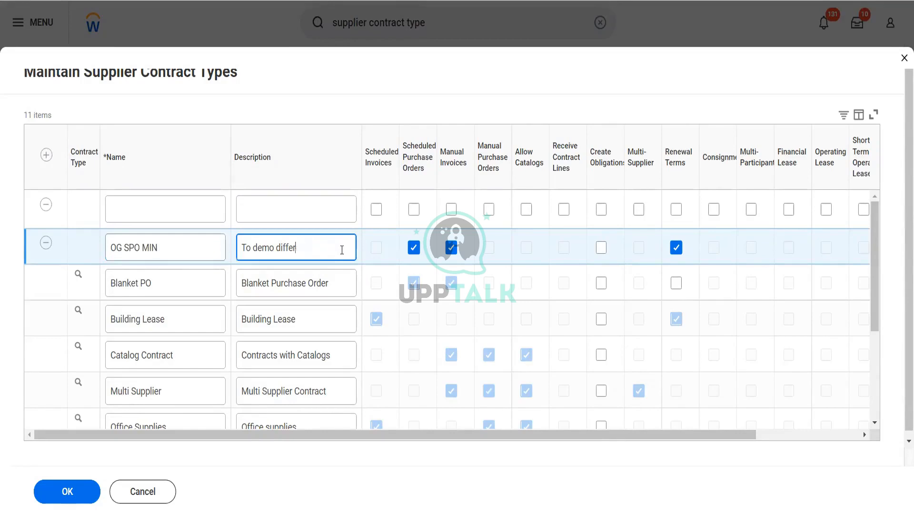
text(be used for )
text(SPO)
key(BackSpace)
text(PO and Man Invoice)
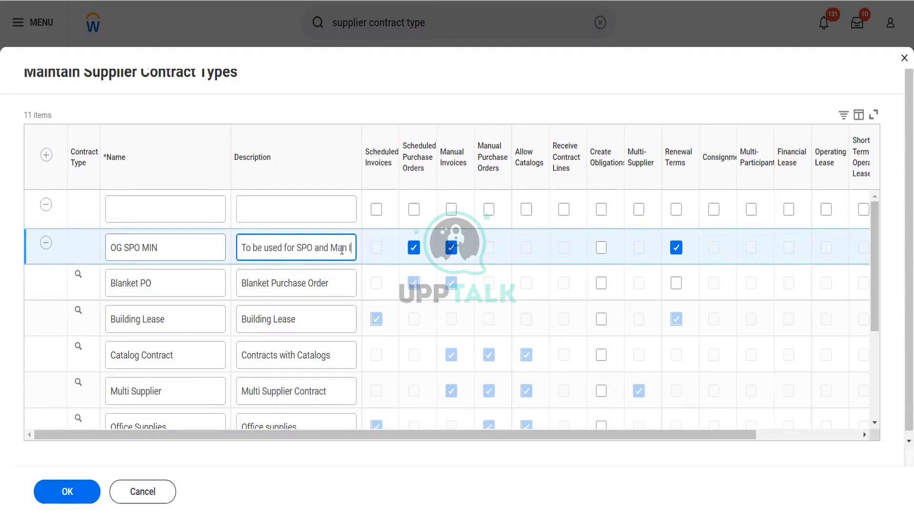
Name the blank contract type row "OG SCH INV"
click(180, 201)
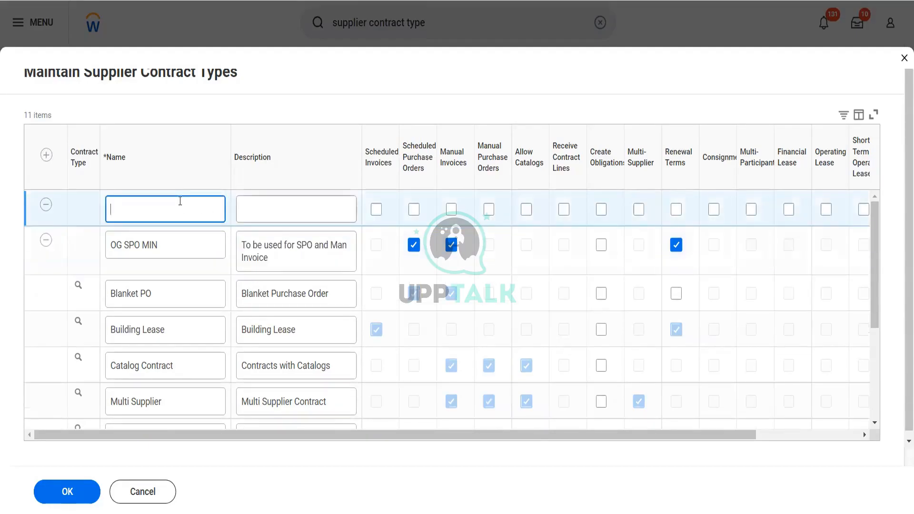
text(OG SCH INV)
key(Tab)
Describe the OG SCH INV contract type as "To be used for demoing Sch inv"
text(to)
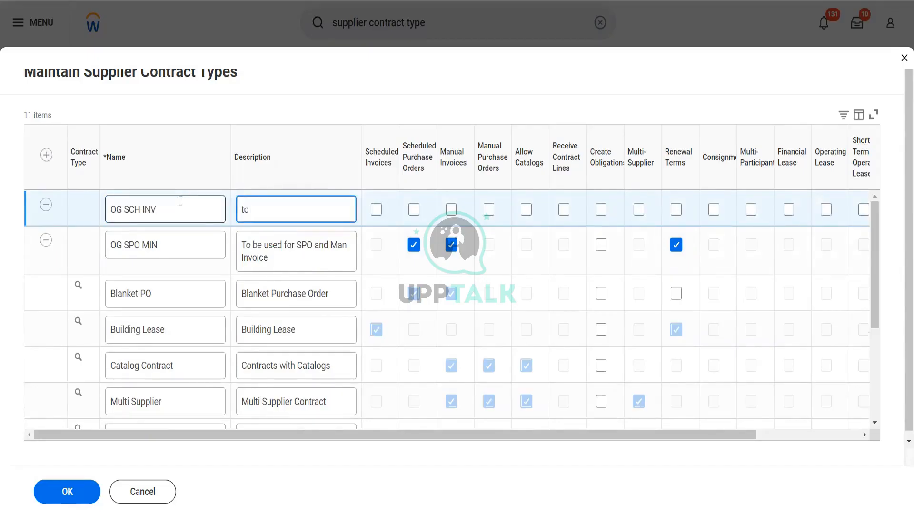
key(BackSpace)
key(BackSpace)
text(To be used for emoiung)
key(BackSpace)
key(BackSpace)
key(BackSpace)
key(BackSpace)
key(BackSpace)
key(BackSpace)
key(BackSpace)
text(demoing )
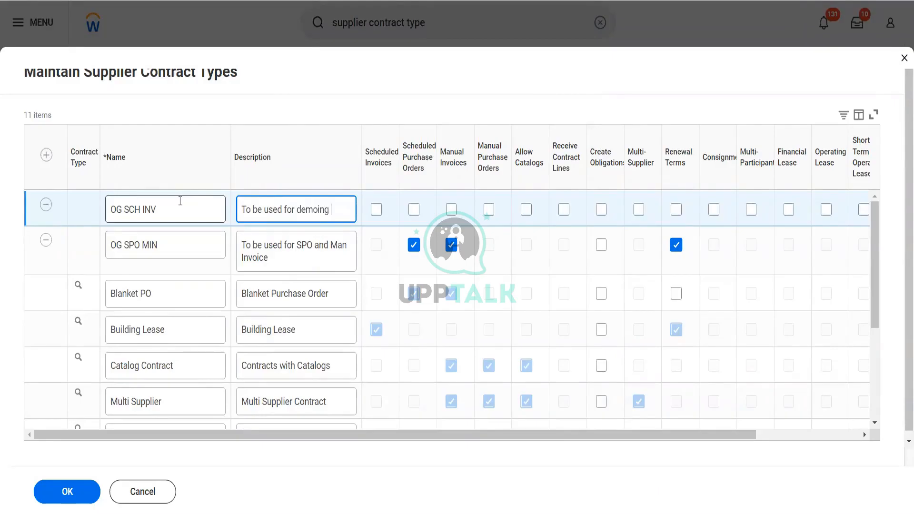
text(Sch inv)
key(Tab)
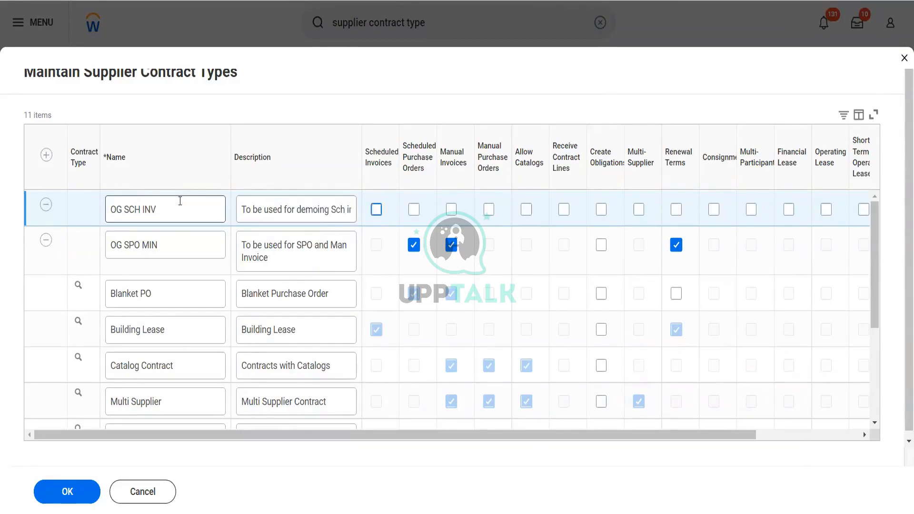
Enable Scheduled Invoices, Manual Purchase Orders and Renewal Terms for OG SCH INV, and save the contract types
key(space)
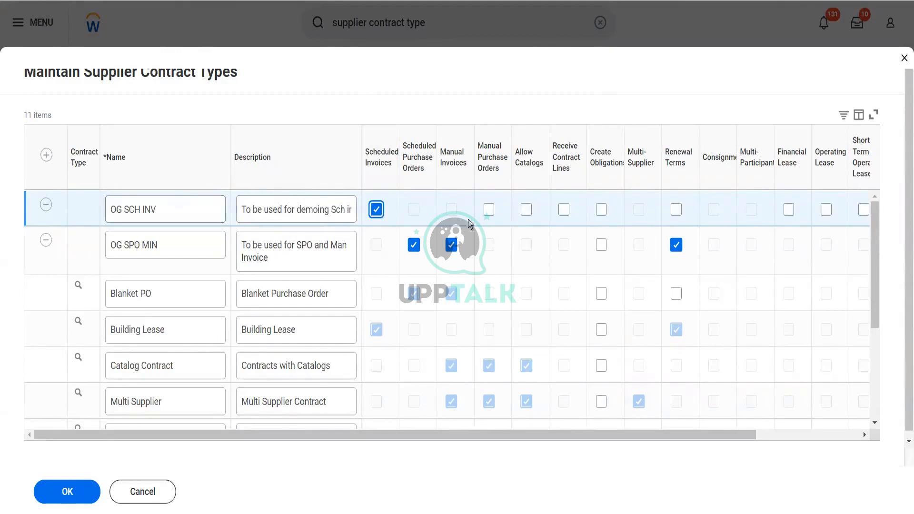
click(489, 212)
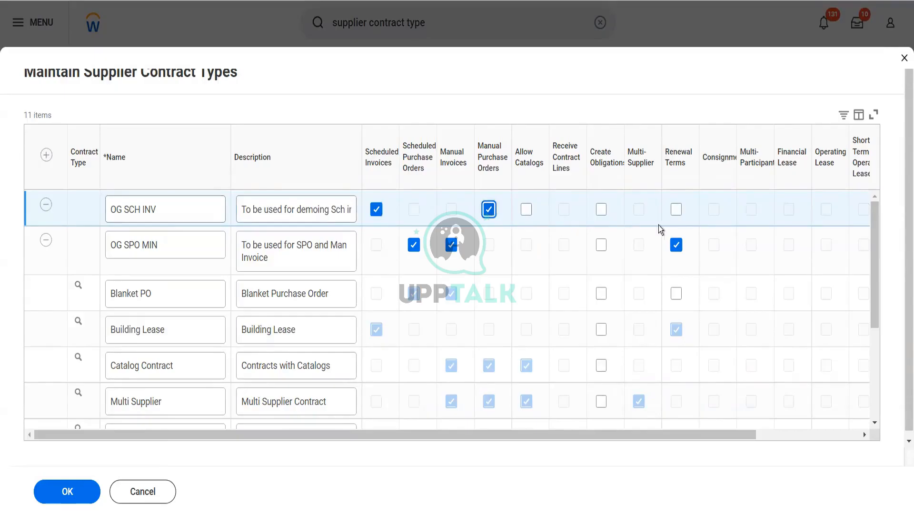
click(676, 212)
click(61, 492)
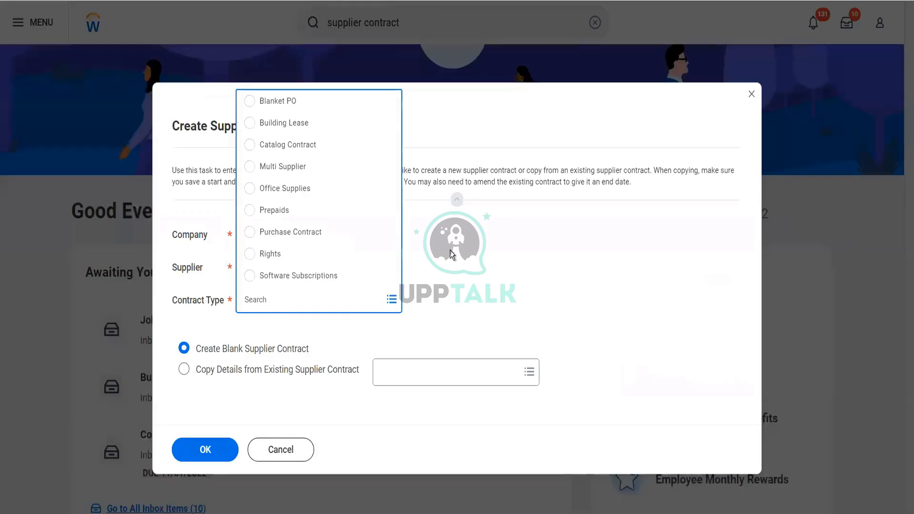
Set the new supplier contract's type to OG SPO MIN and proceed with a blank supplier contract
click(347, 305)
click(348, 305)
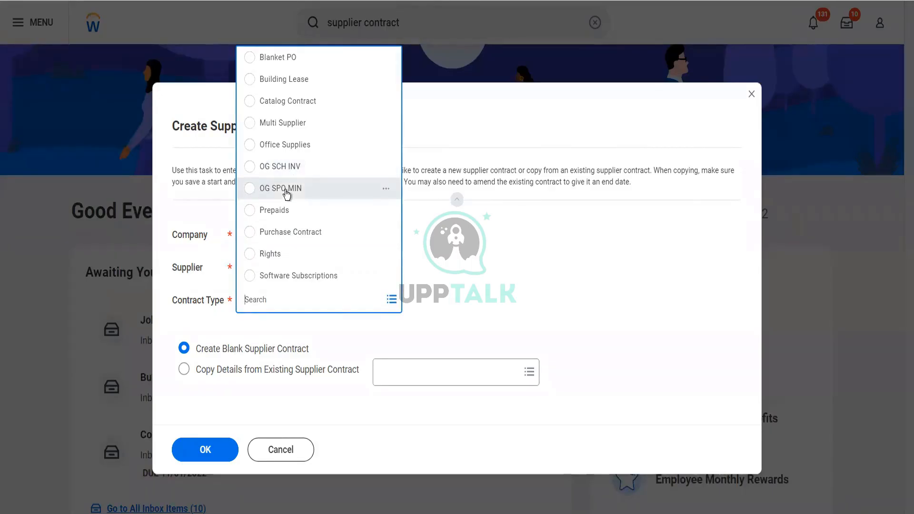
click(307, 190)
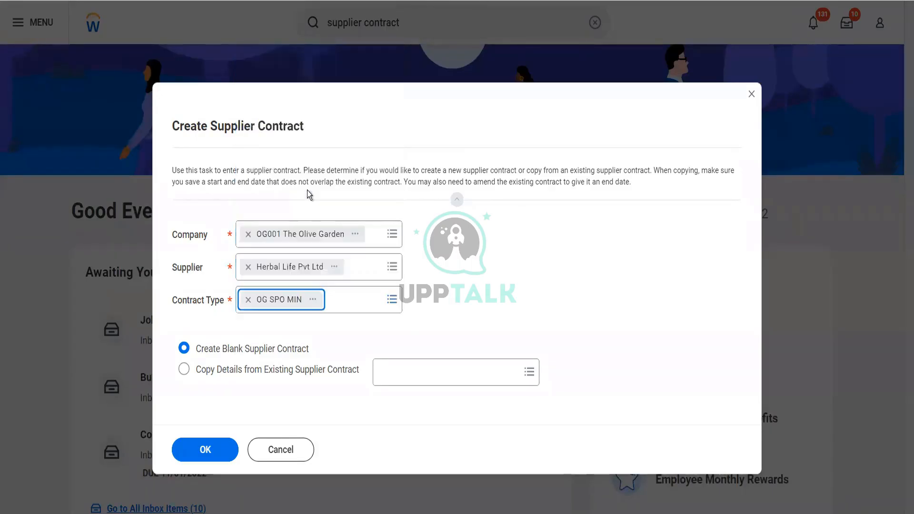
click(215, 449)
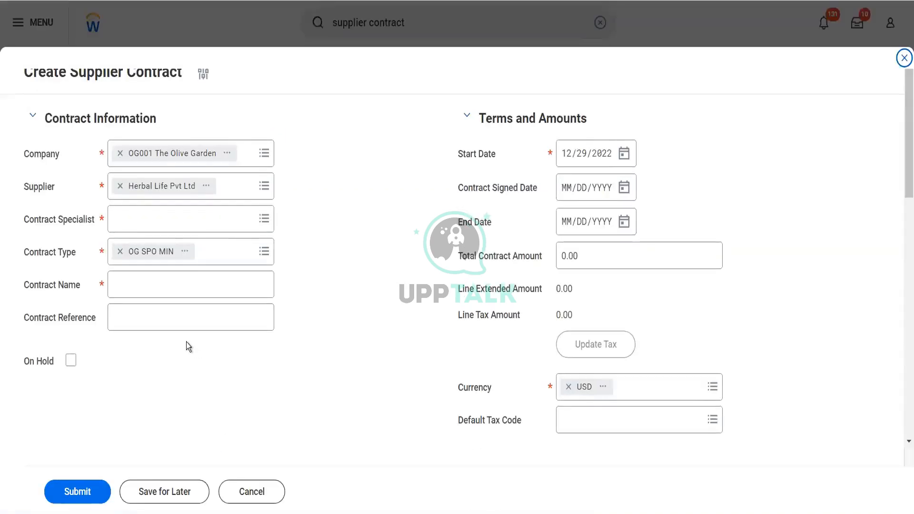
Search for the Senior Financial Analyst of WD People Insights by name and assign them as contract specialist
click(149, 220)
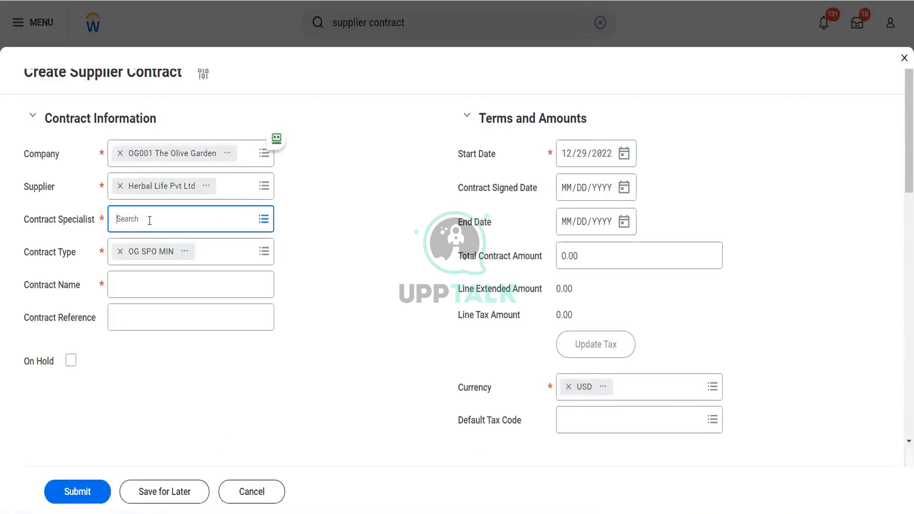
text(ter ser)
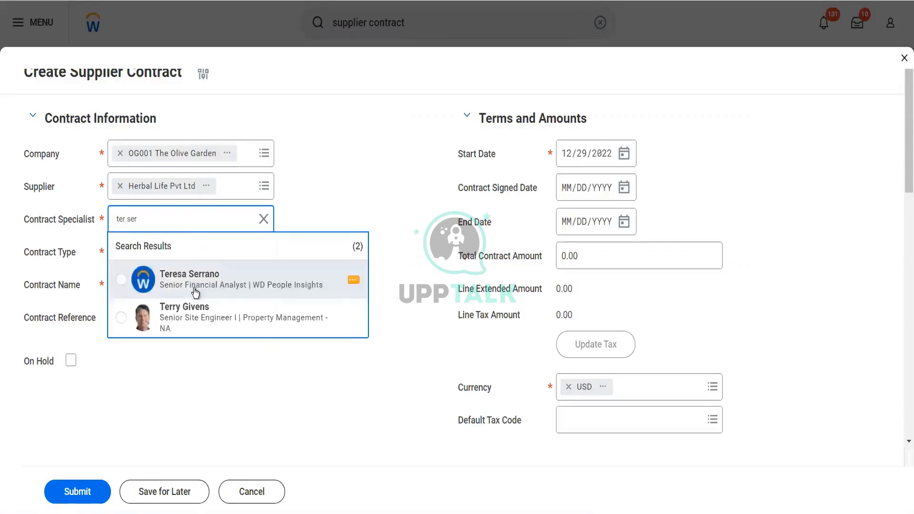
click(195, 290)
Name the contract "Sch Purch Order and Manual invoices demo"
click(195, 288)
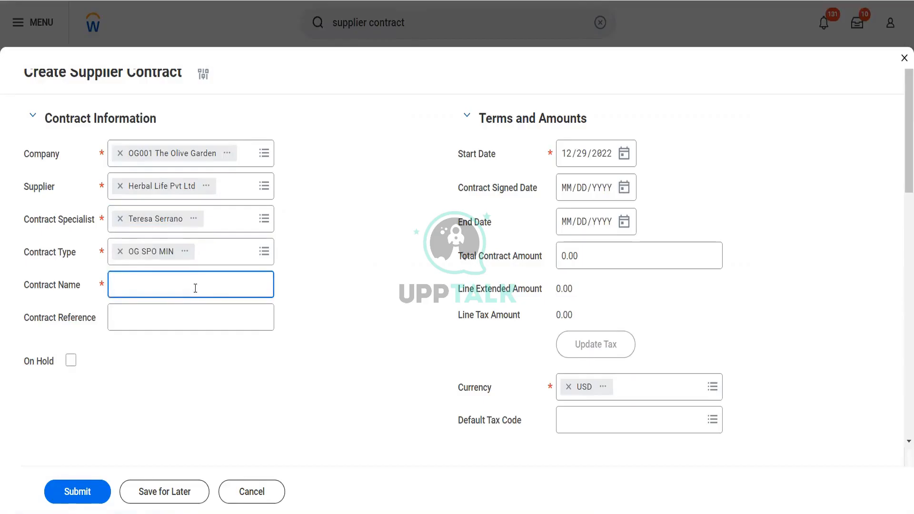
text(Sch Purch Order and)
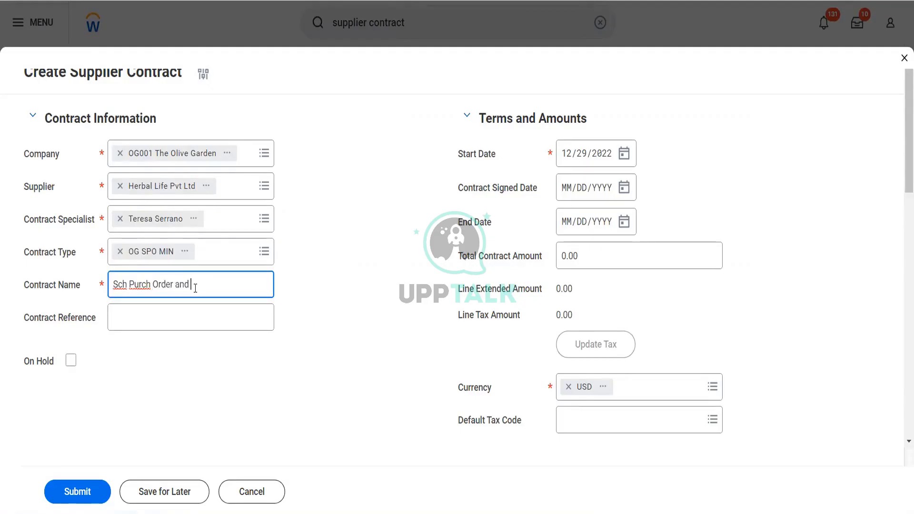
text( Manual invoices demo)
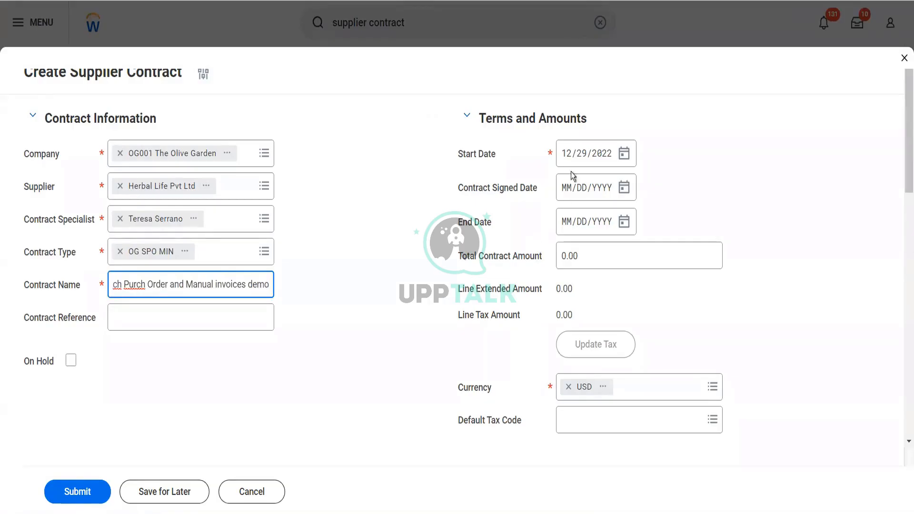
Set the contract's start and signed dates to 01/01/2022 and its end date to 12/31/2022
click(569, 155)
text(0101)
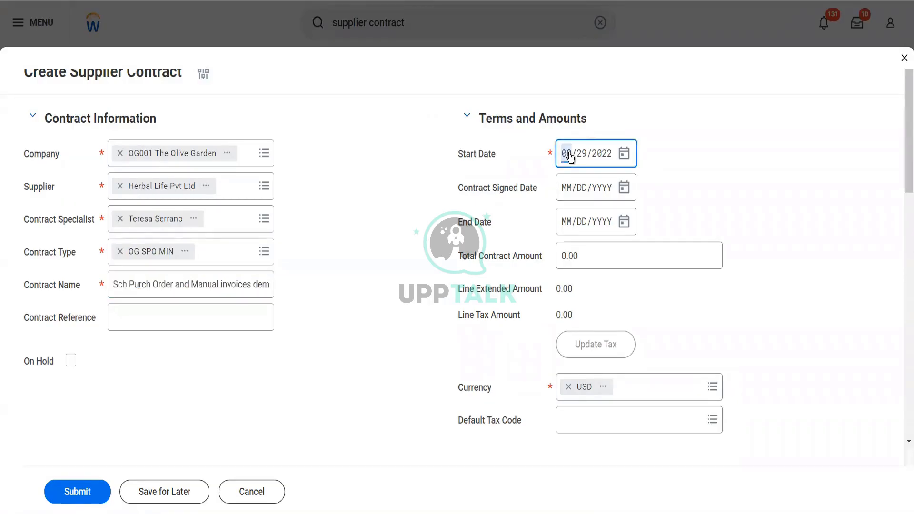
key(Tab)
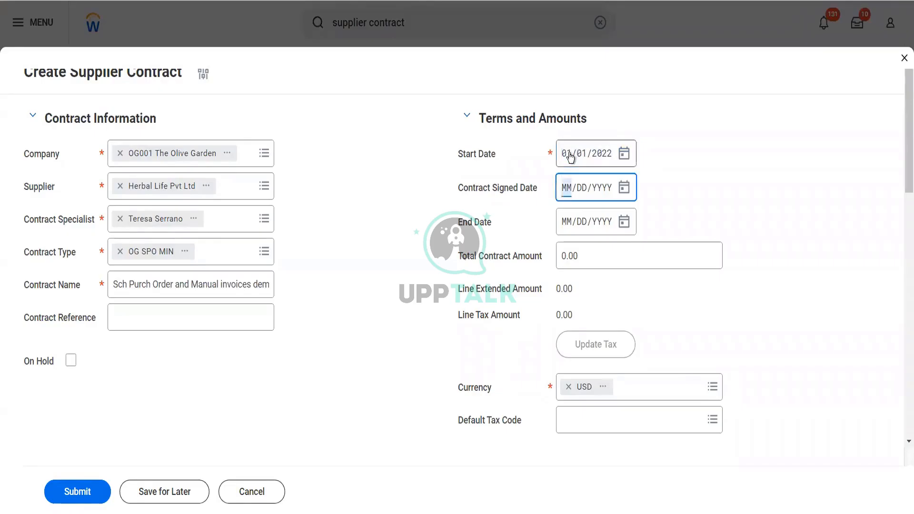
text(01/01/)
text(2022)
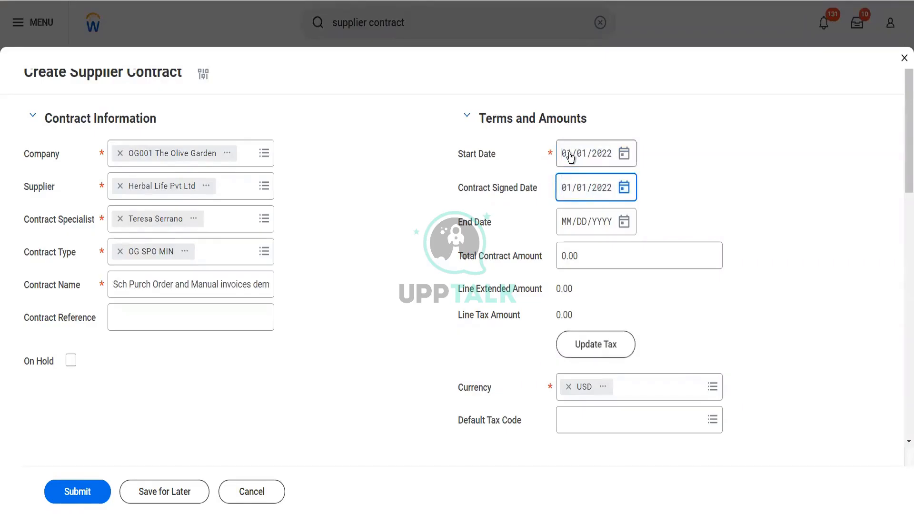
key(Tab)
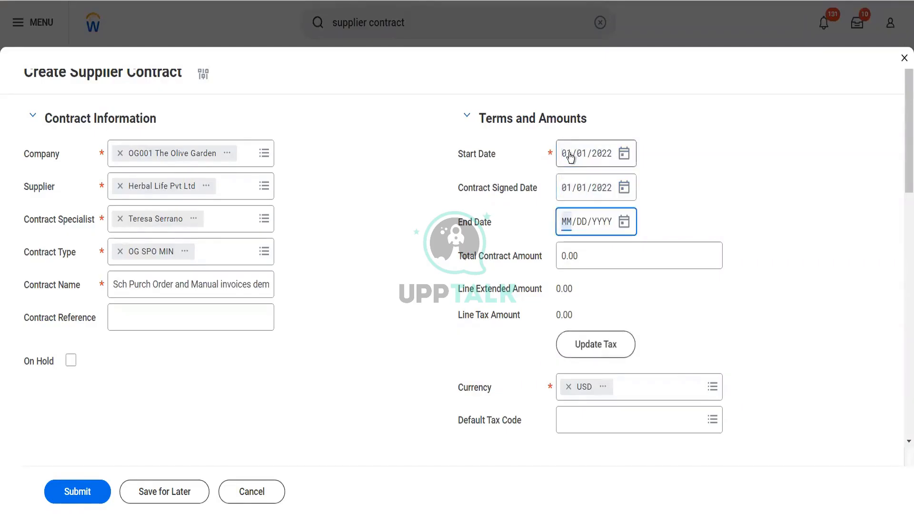
text(12/31/2022)
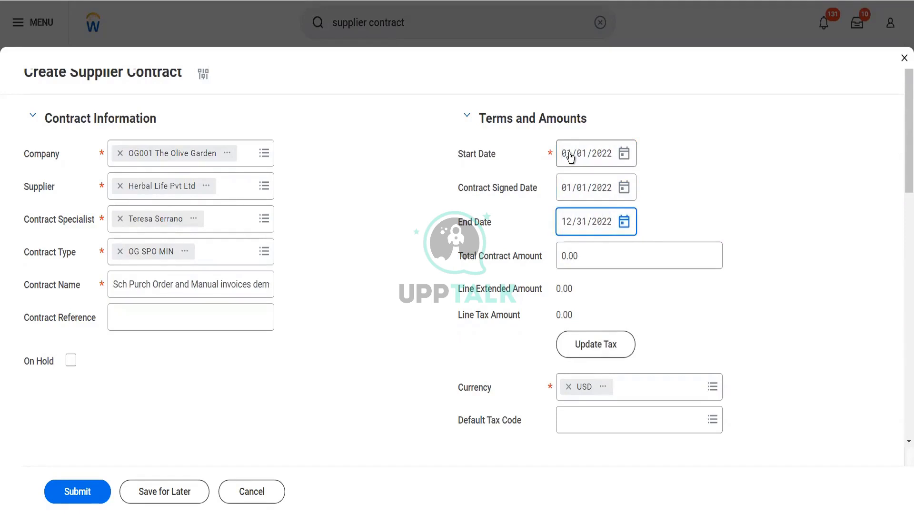
key(Tab)
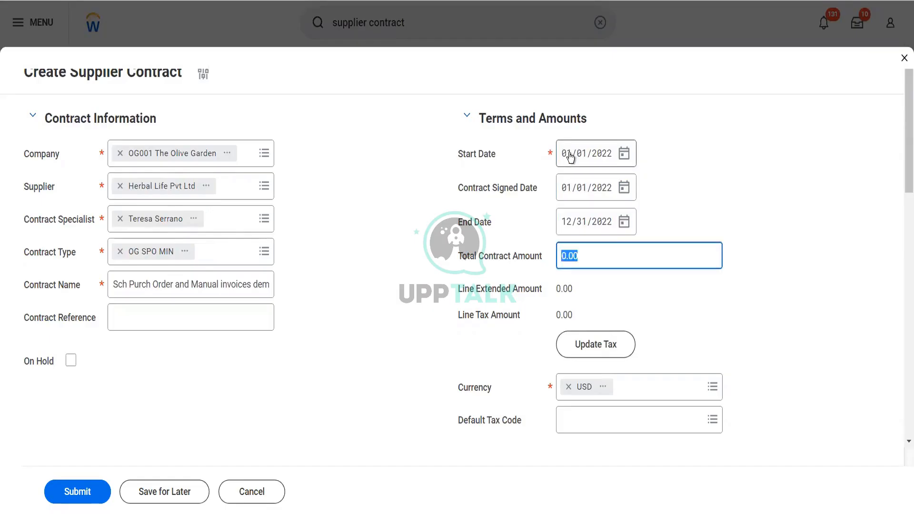
Set the total contract amount to 12,000 and enable automatic renewal in the renewal terms
text(12000)
key(Tab)
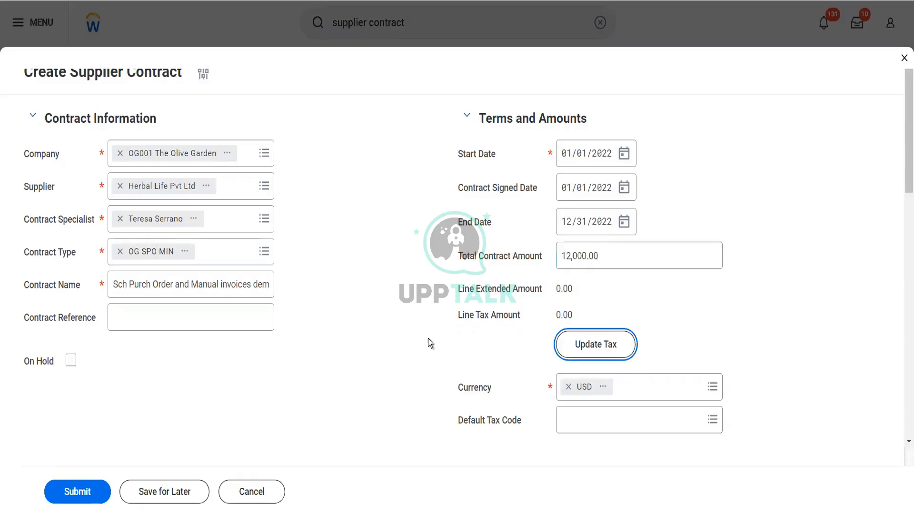
scroll(204, 278, down, 3)
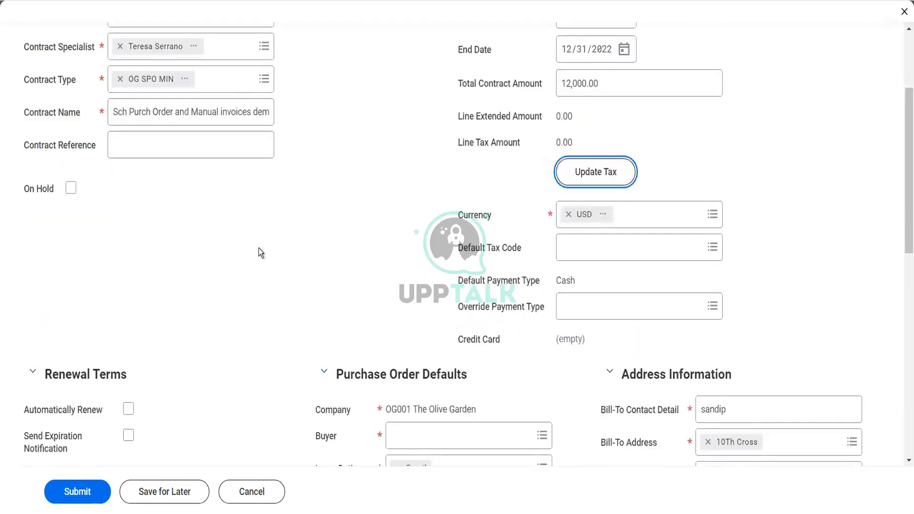
scroll(259, 248, down, 4)
click(129, 206)
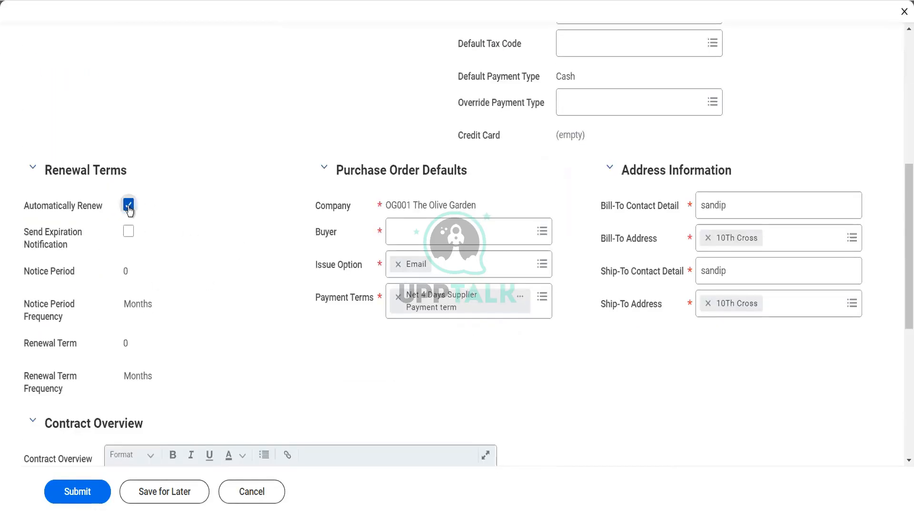
Search by name for the Senior Financial Analyst of WD People Insights and assign them as the purchase order buyer
click(409, 241)
text(ter ser)
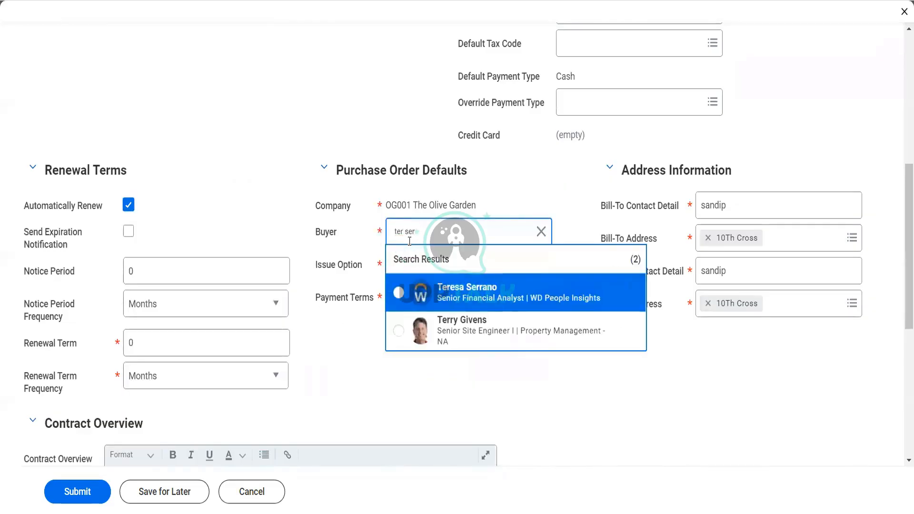
click(465, 308)
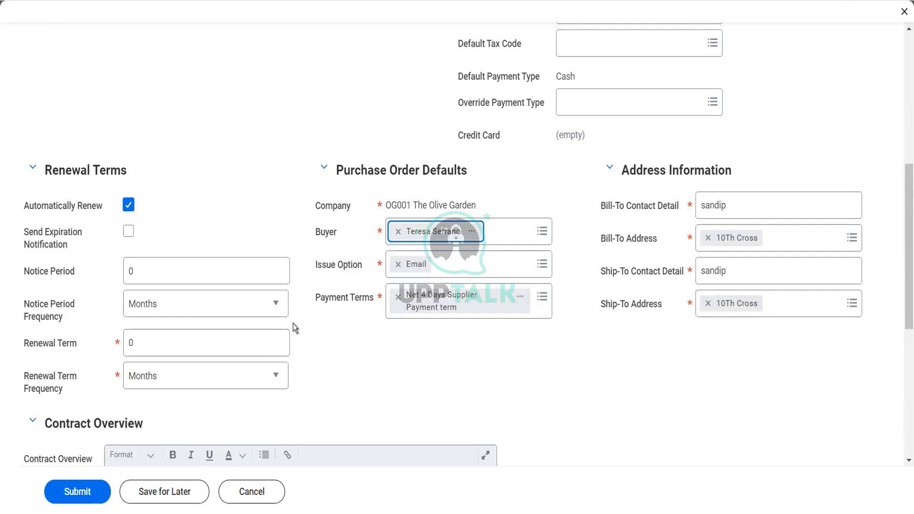
Write "To see the demo of SPO and Man Invoices" as the contract overview
scroll(293, 325, down, 2)
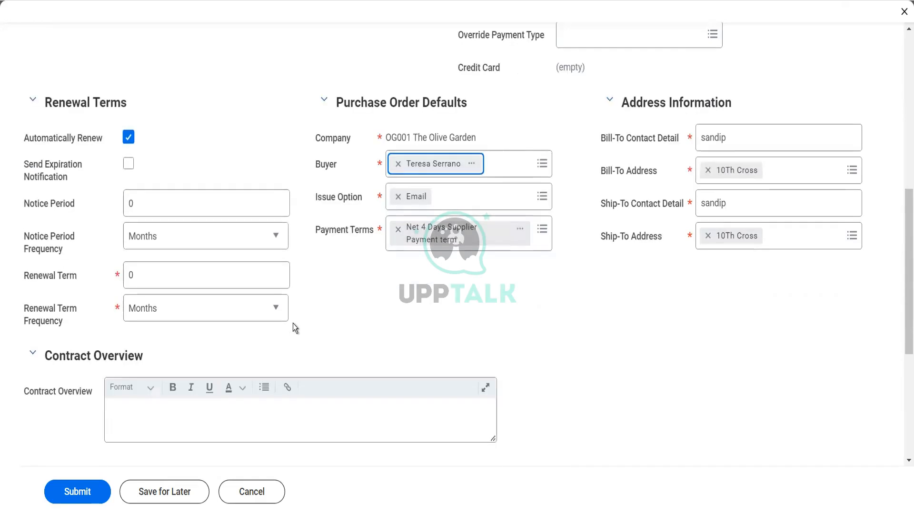
scroll(293, 324, down, 2)
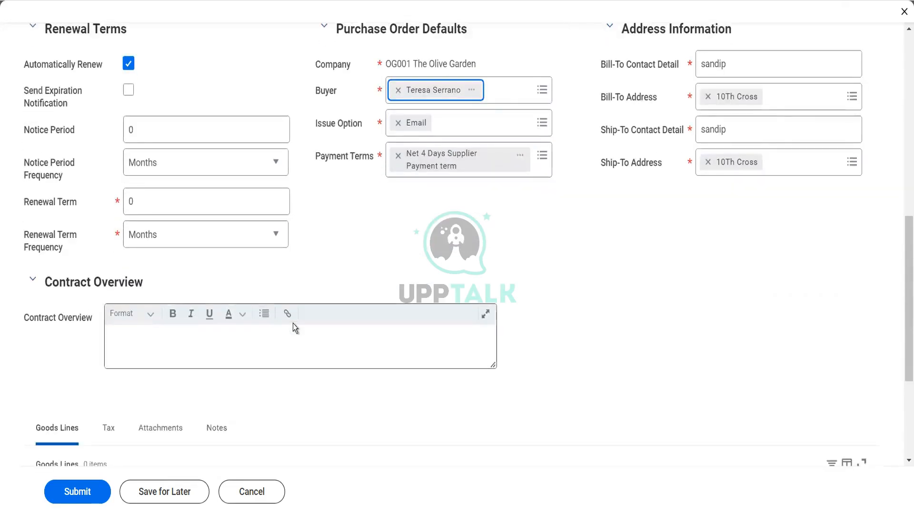
click(273, 341)
text(TO se)
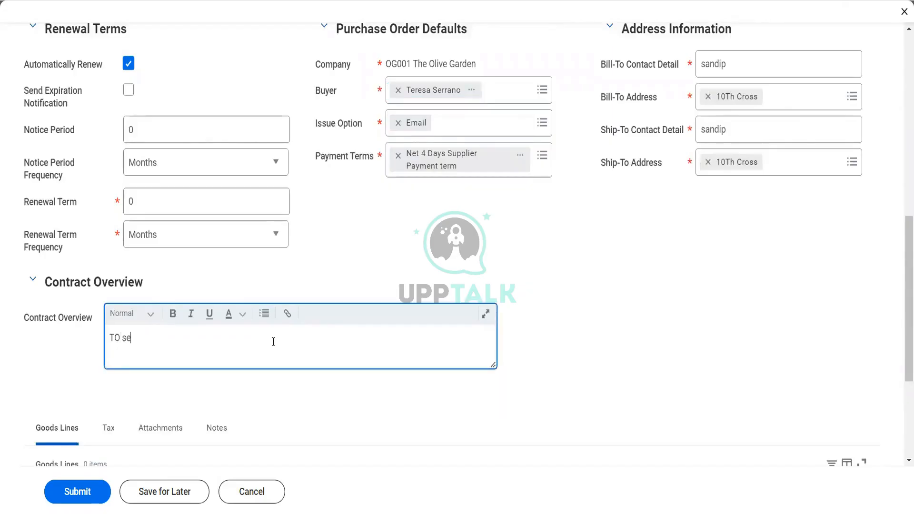
key(BackSpace)
key(BackSpace)
key(BackSpace)
key(BackSpace)
text(o see the demo of SPO )
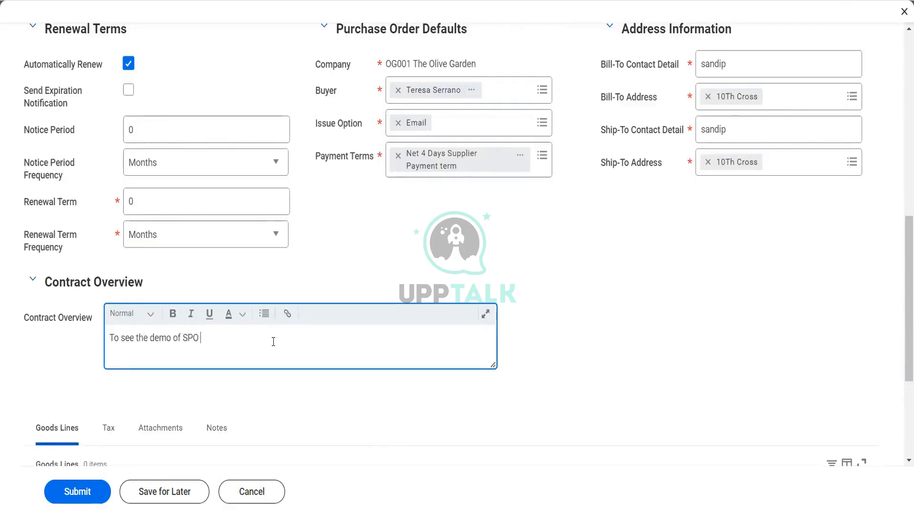
text(and Mani)
text( Invoices)
Add a goods line with line number 1 and the item ST1234 - Shows Ticket
scroll(293, 414, down, 3)
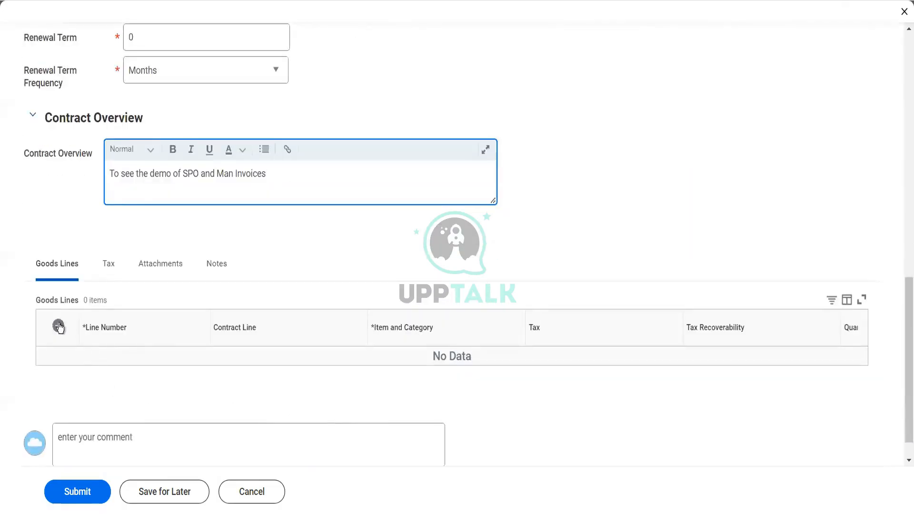
click(273, 279)
scroll(273, 279, down, 3)
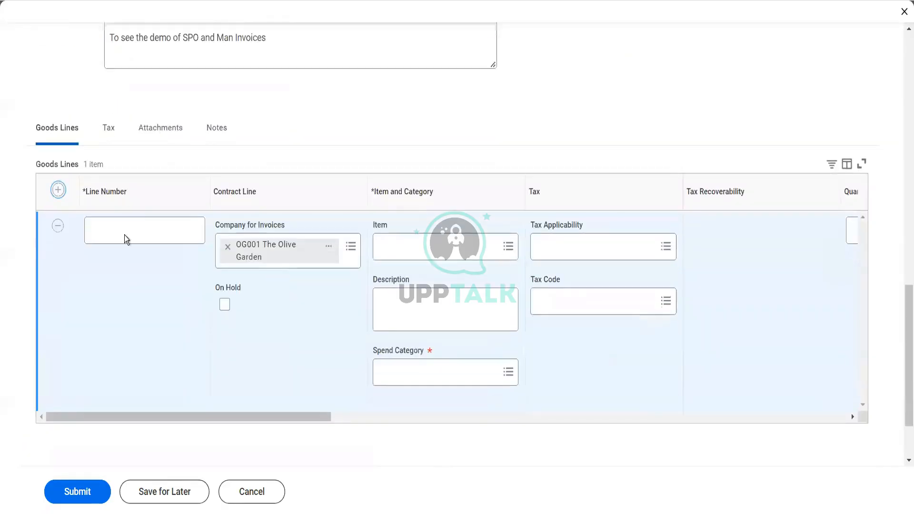
click(118, 230)
text(1)
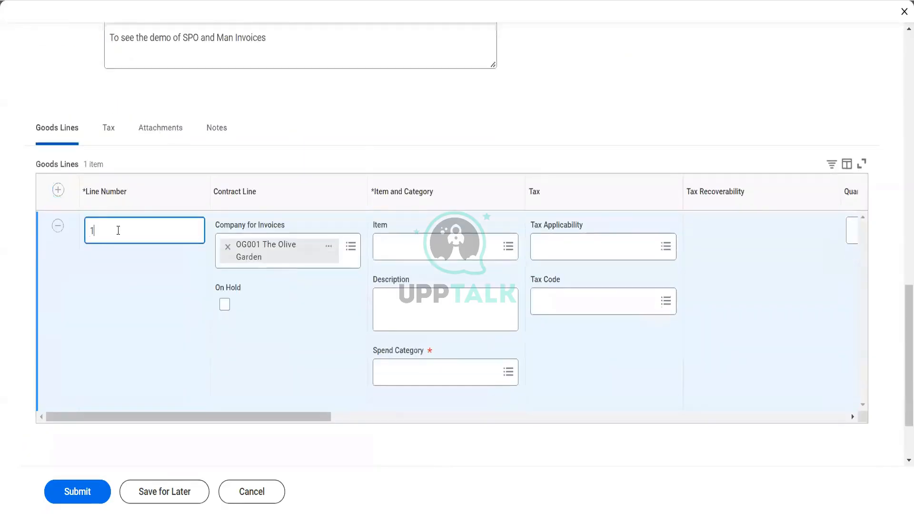
click(410, 254)
text(ticket)
key(Return)
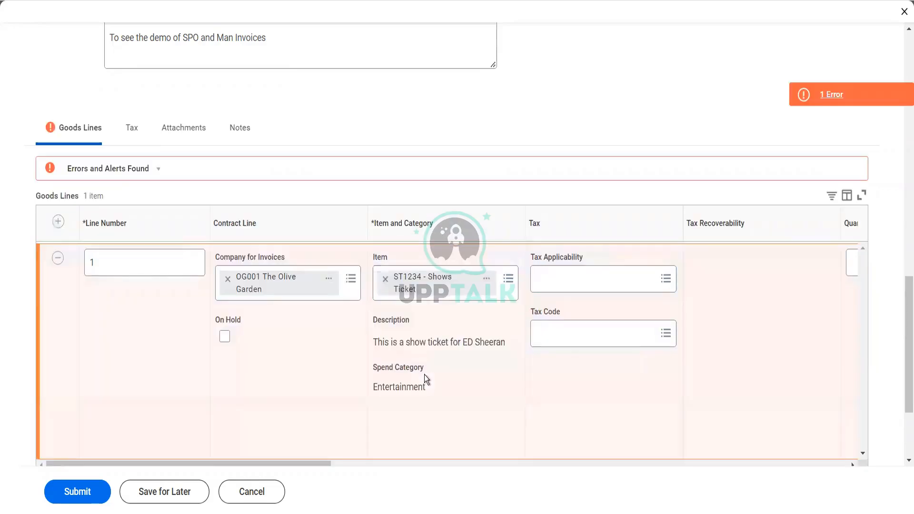
Set the unit of measure of goods line 1 to Each
scroll(518, 332, right, 3)
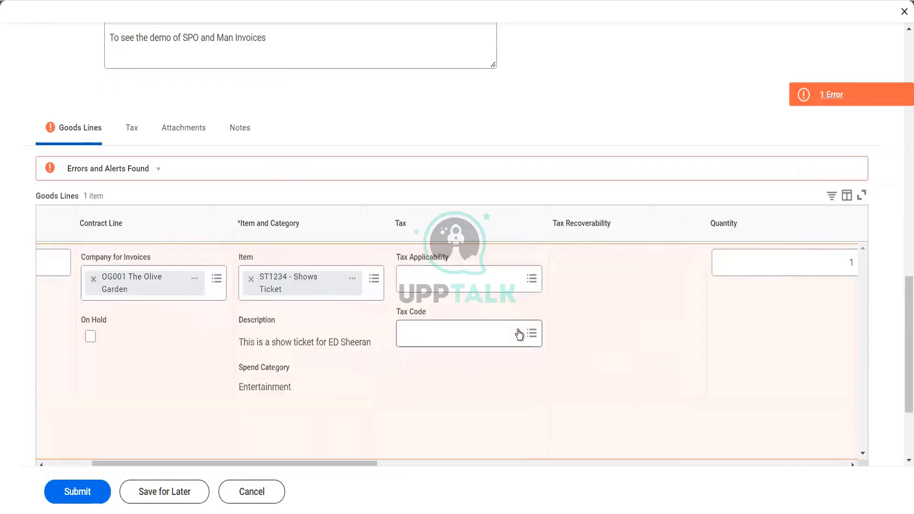
scroll(519, 335, right, 7)
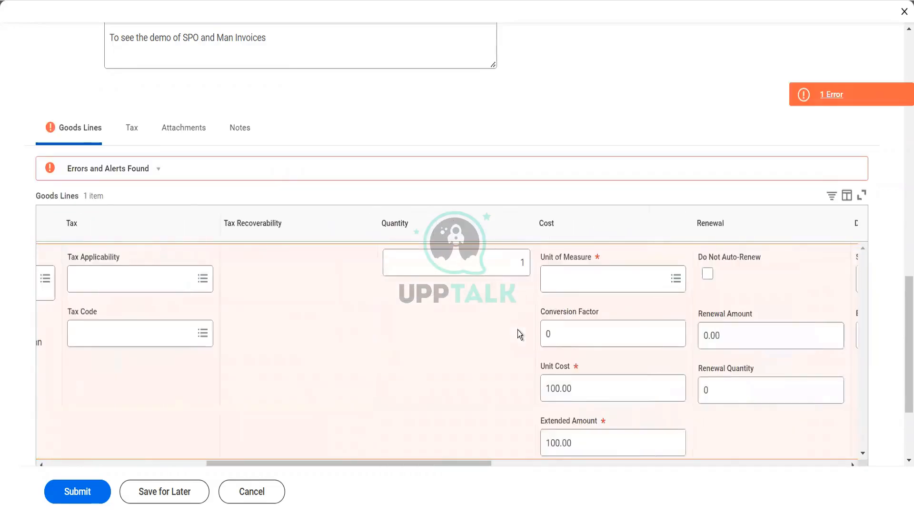
click(565, 286)
text(ac)
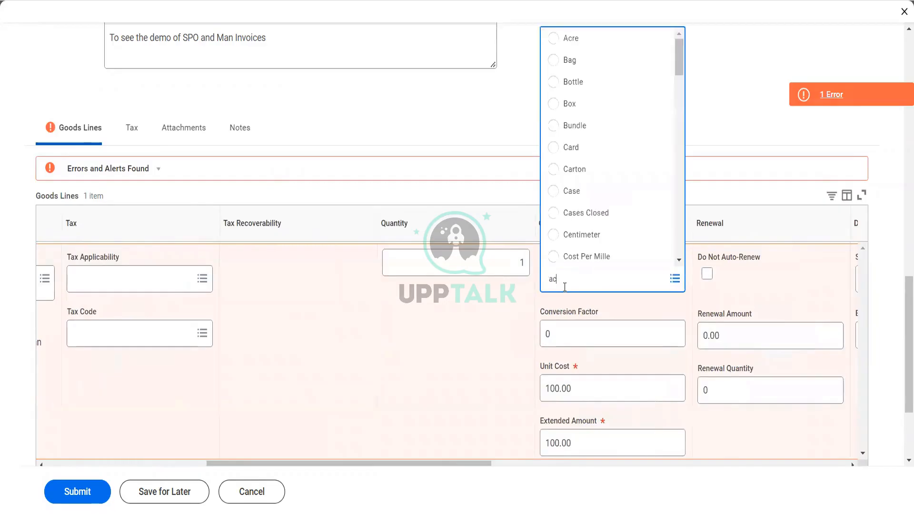
key(BackSpace)
key(BackSpace)
text(each)
key(Return)
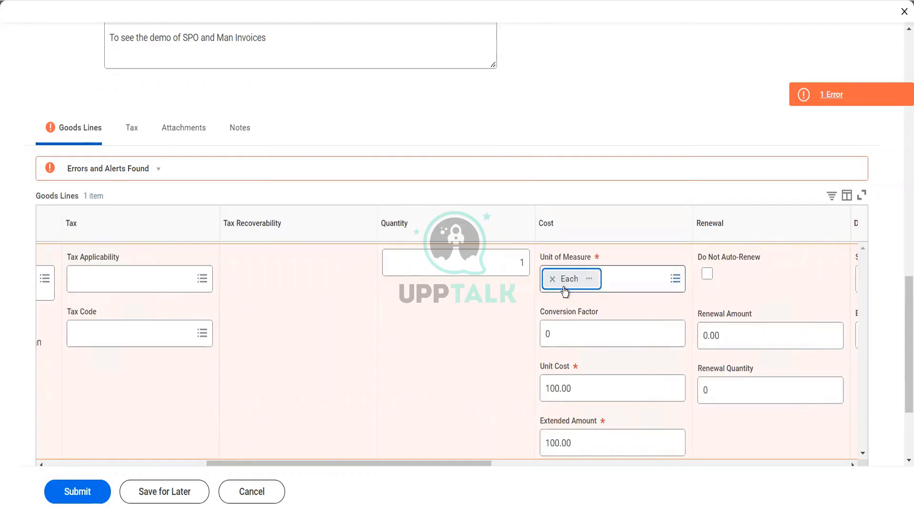
key(Tab)
Set the quantity of goods line 1 to 12 and its unit cost to 1,000
click(519, 265)
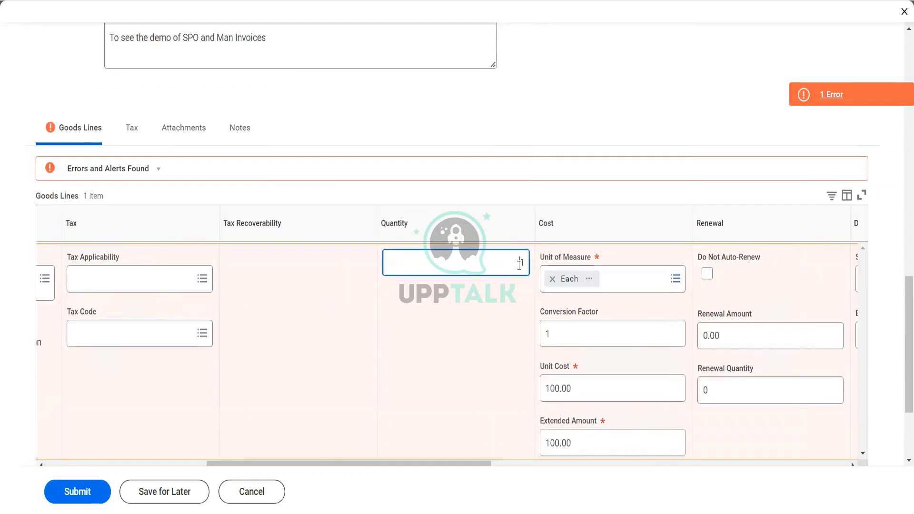
text(2)
key(Tab)
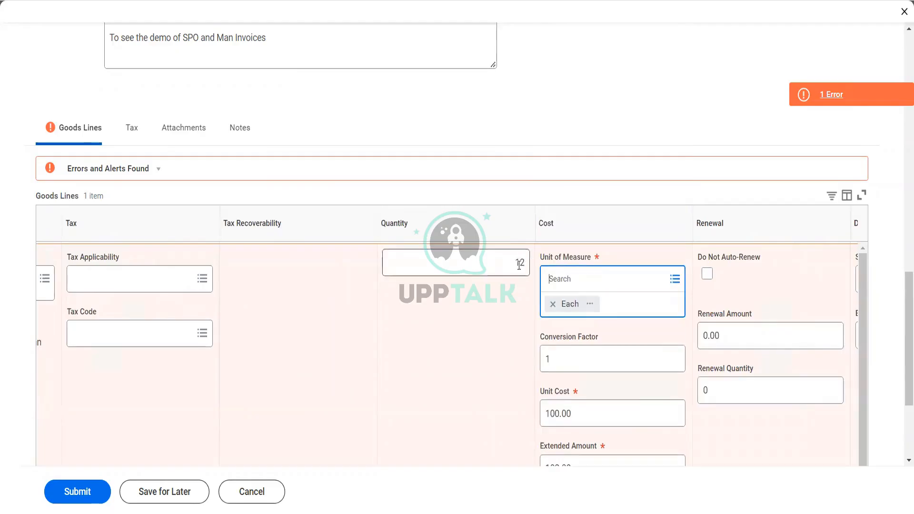
key(Tab)
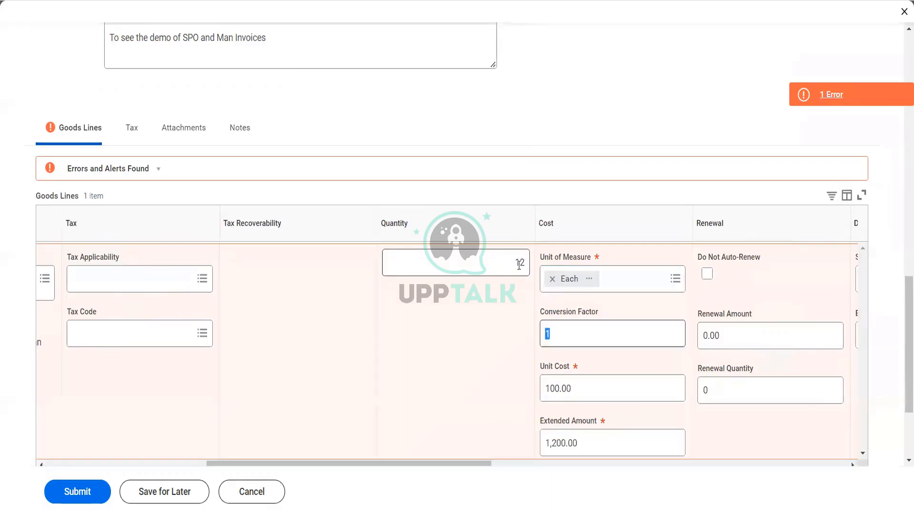
key(Tab)
text(1000)
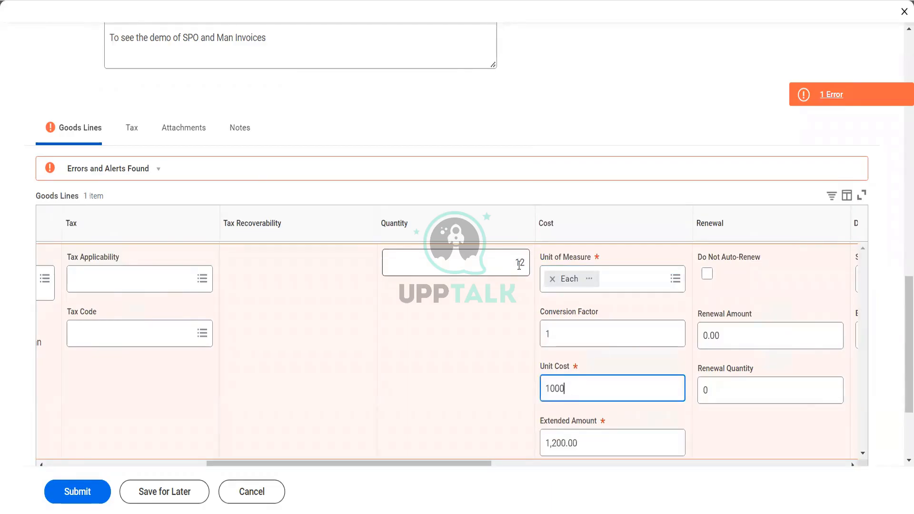
key(Tab)
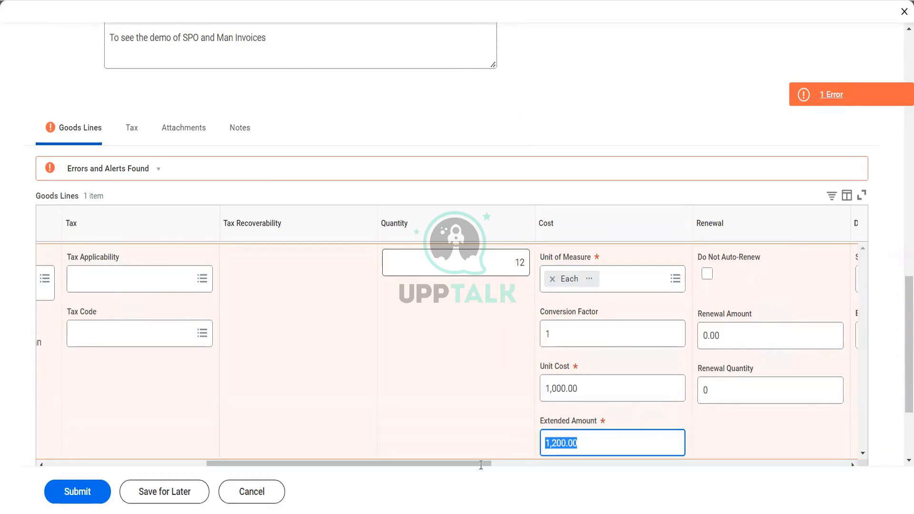
Set the start date of goods line 1 to 01/01/2022 and its end date to 12/31/2022
drag(479, 464, 543, 463)
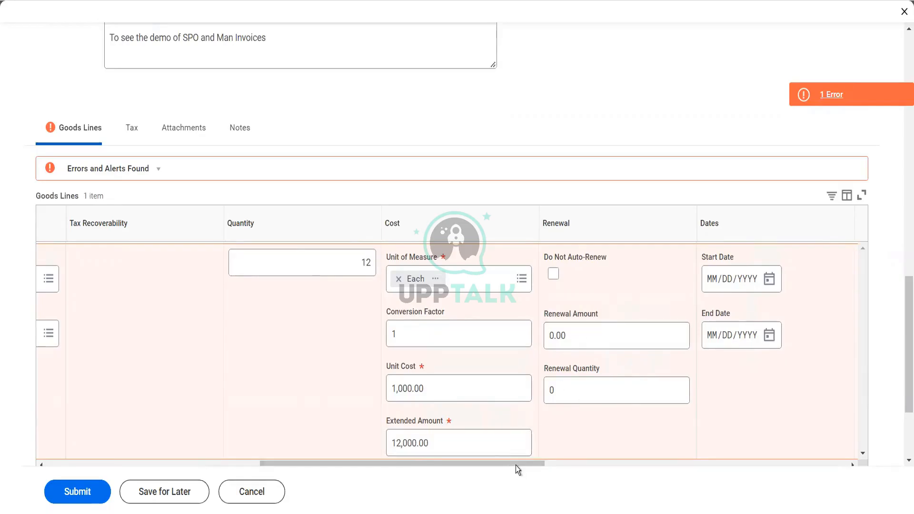
drag(516, 465, 555, 456)
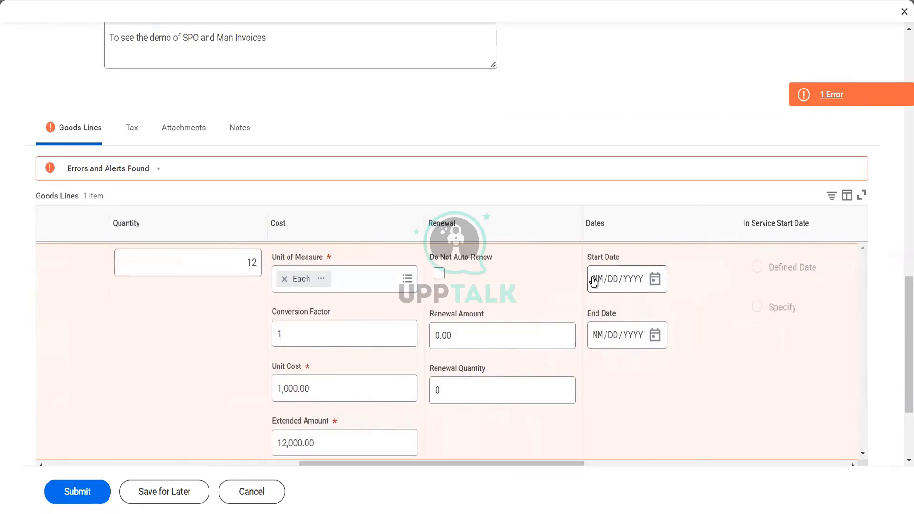
click(594, 281)
text(01/01/2)
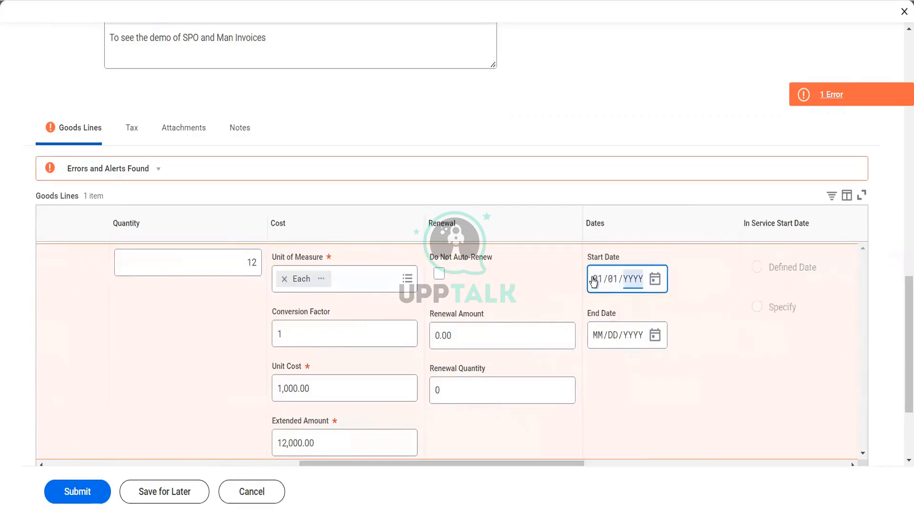
text(022)
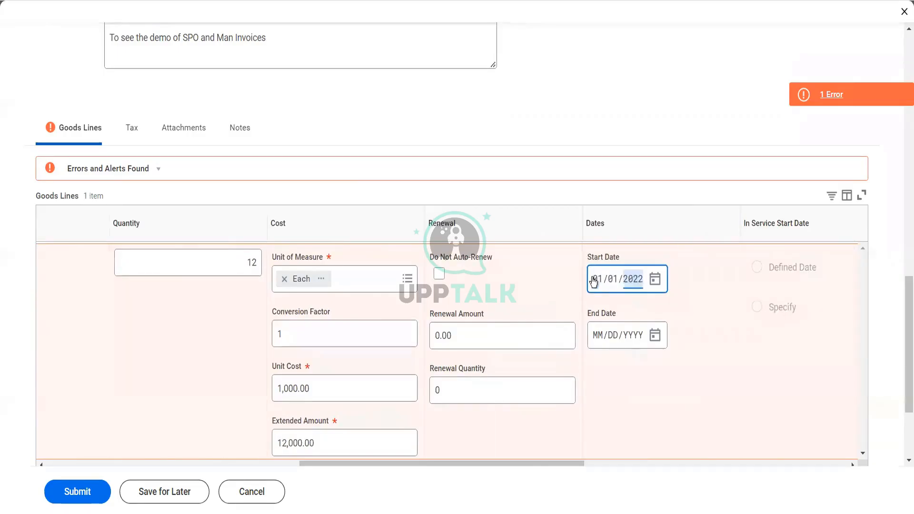
click(600, 337)
text(12312022)
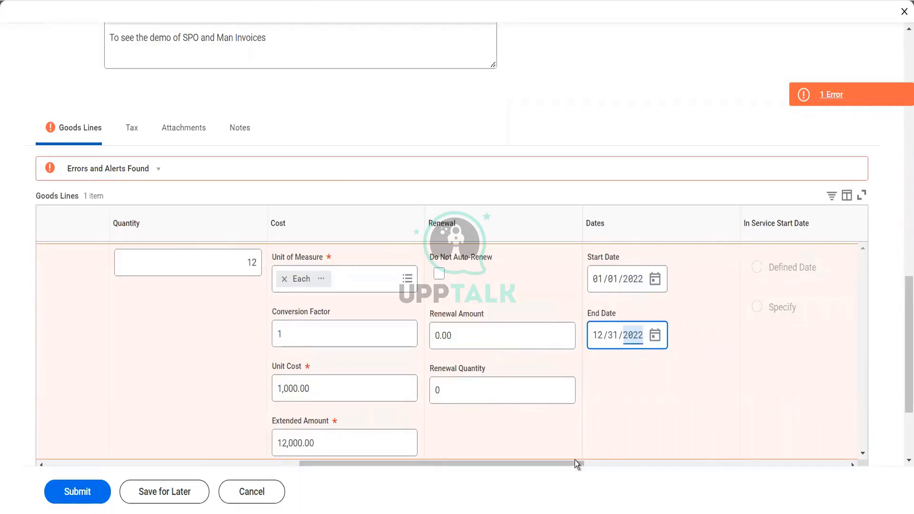
Try to submit the supplier contract and review the list of reported errors
drag(575, 460, 547, 437)
drag(445, 432, 245, 399)
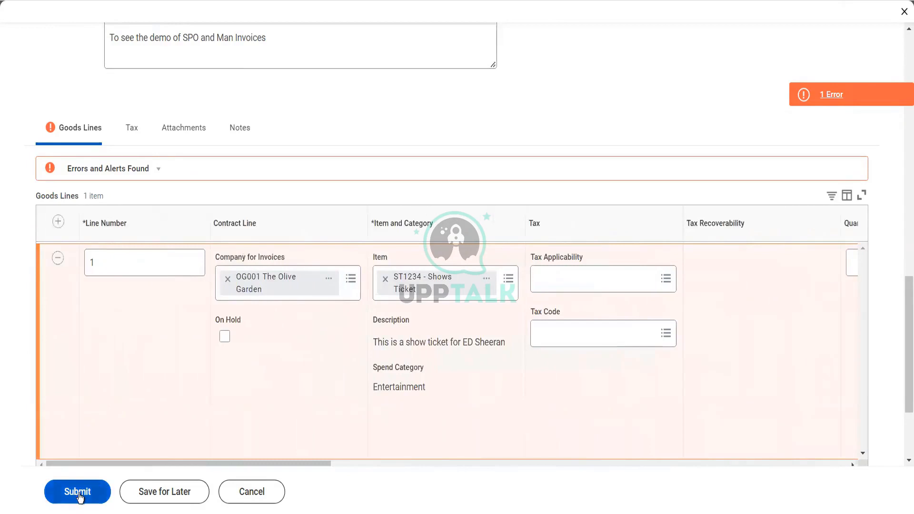
click(79, 495)
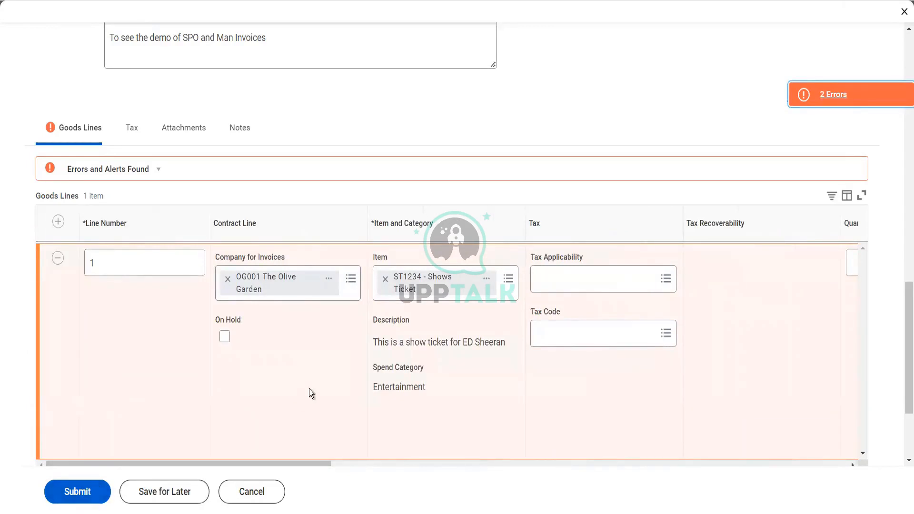
click(796, 95)
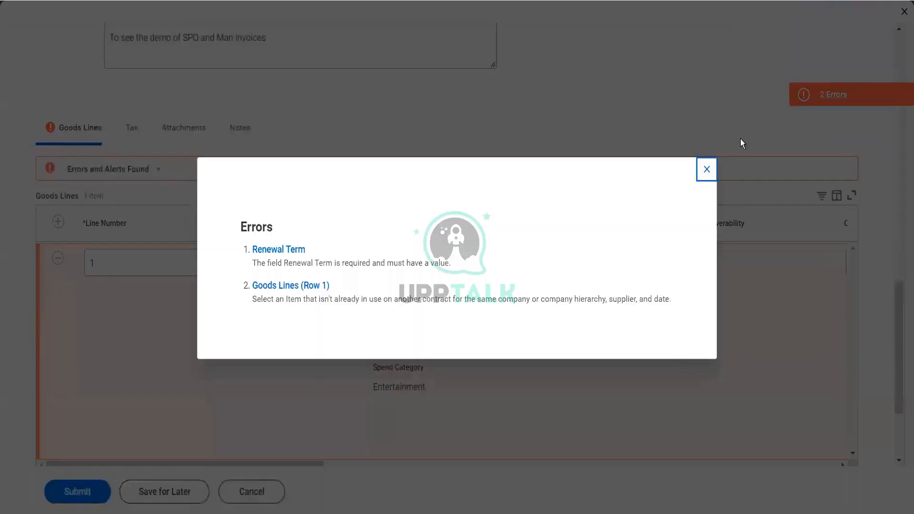
click(712, 177)
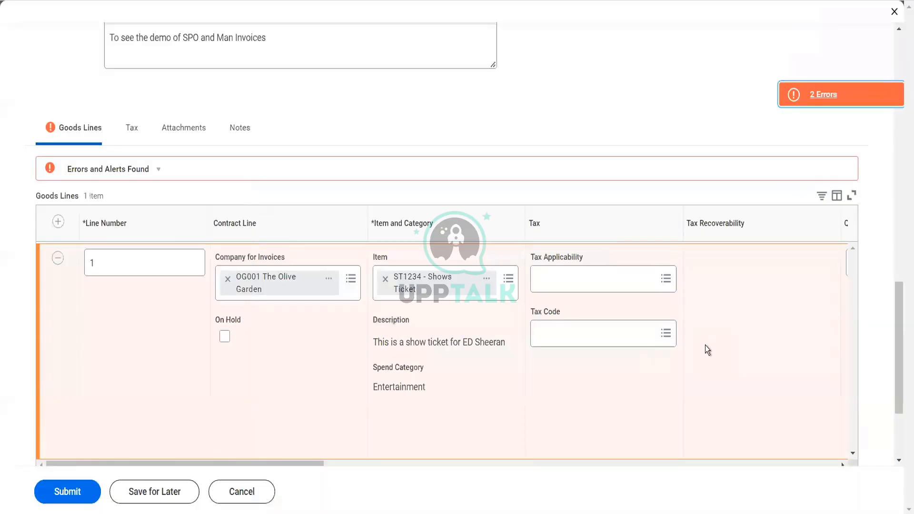
Set the renewal amount of goods line 1 to 12,000 and its renewal quantity to 12
scroll(705, 345, right, 10)
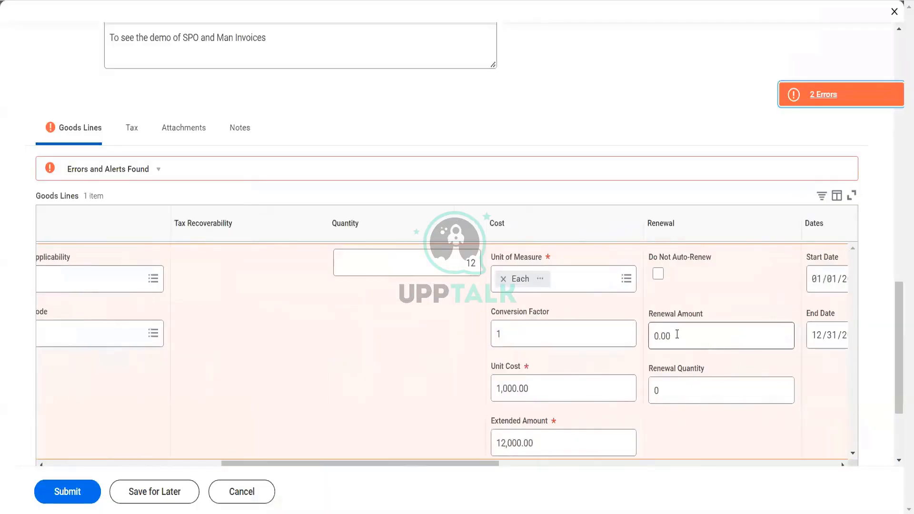
click(677, 335)
text(12)
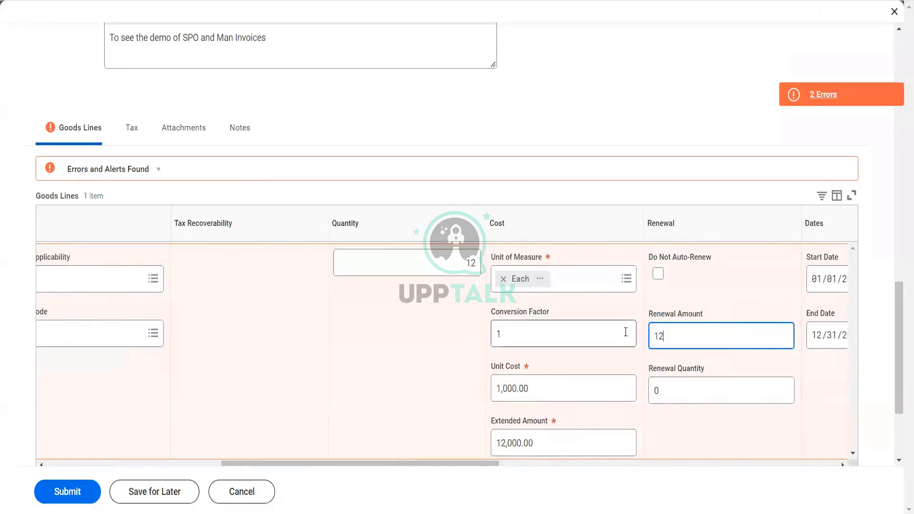
text(,000)
key(Tab)
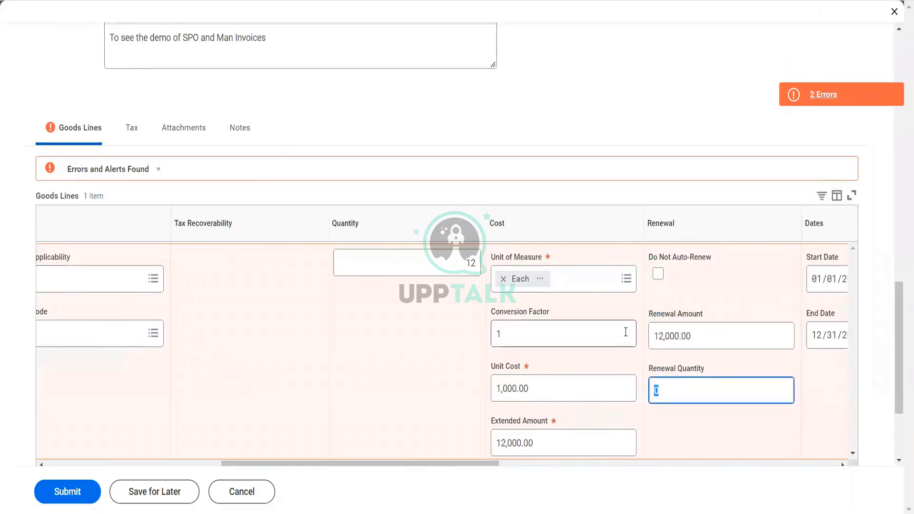
text(12)
key(Tab)
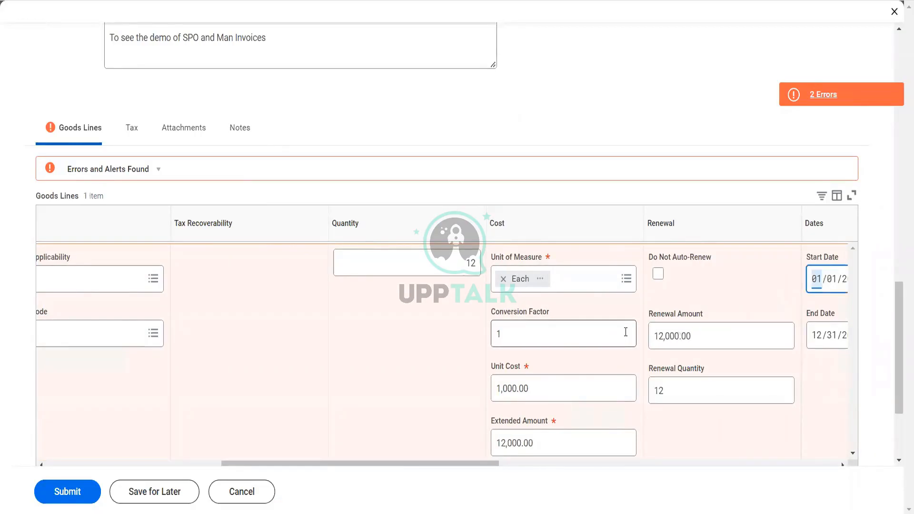
Try again to submit the supplier contract and review the list of reported errors
click(62, 499)
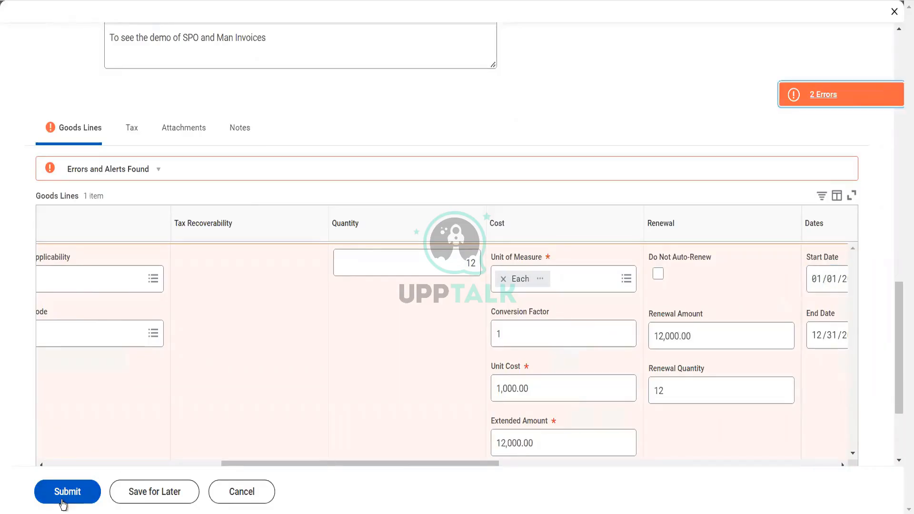
click(62, 500)
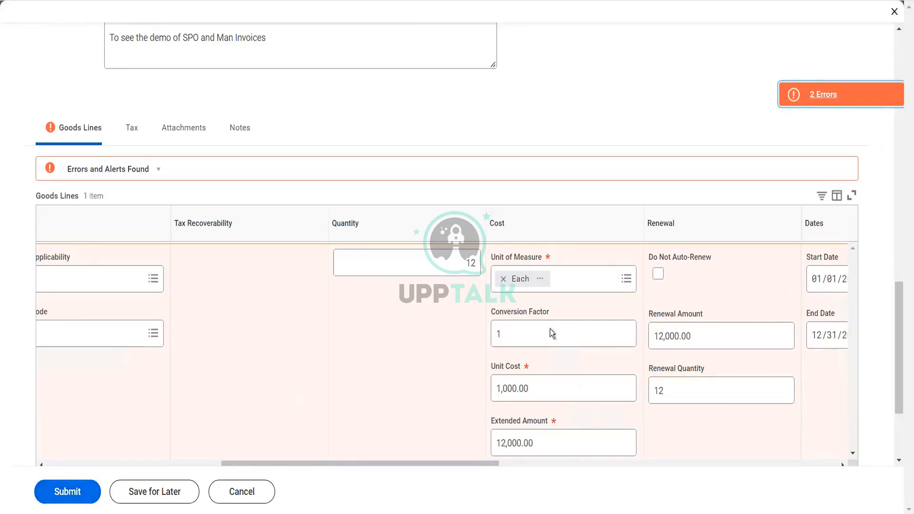
click(807, 104)
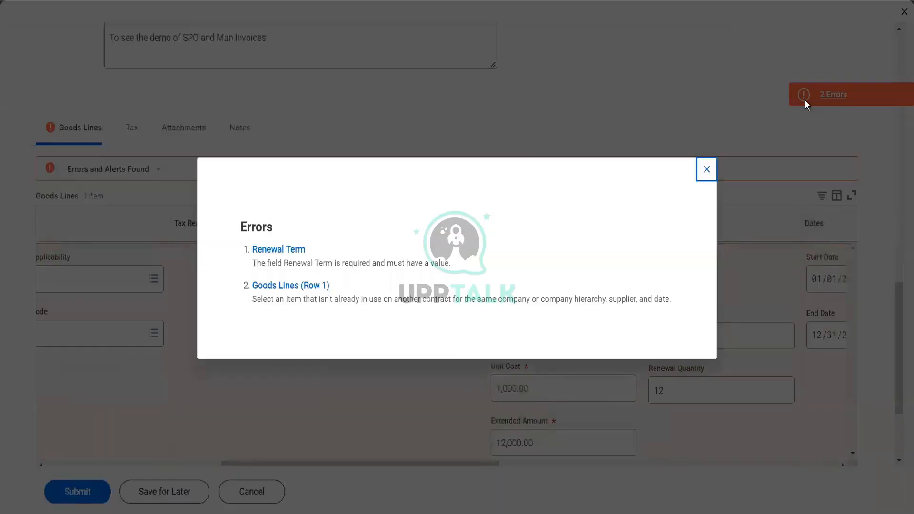
click(706, 169)
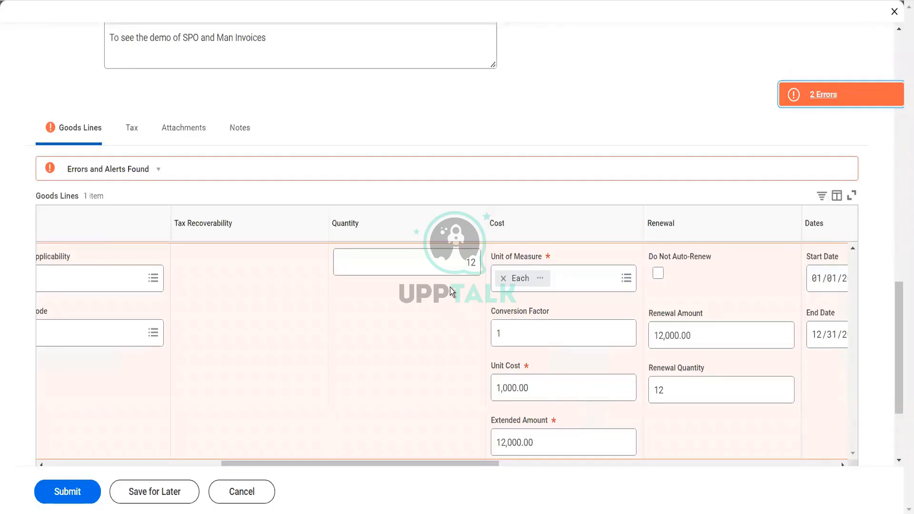
Set the contract's renewal term to 12 and keep Months as the renewal term frequency
scroll(451, 290, right, 6)
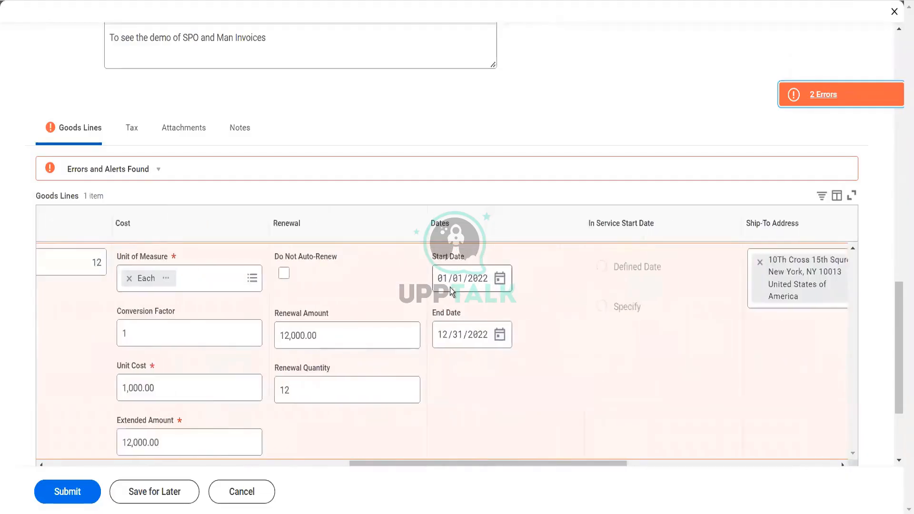
scroll(452, 291, right, 3)
scroll(451, 291, right, 6)
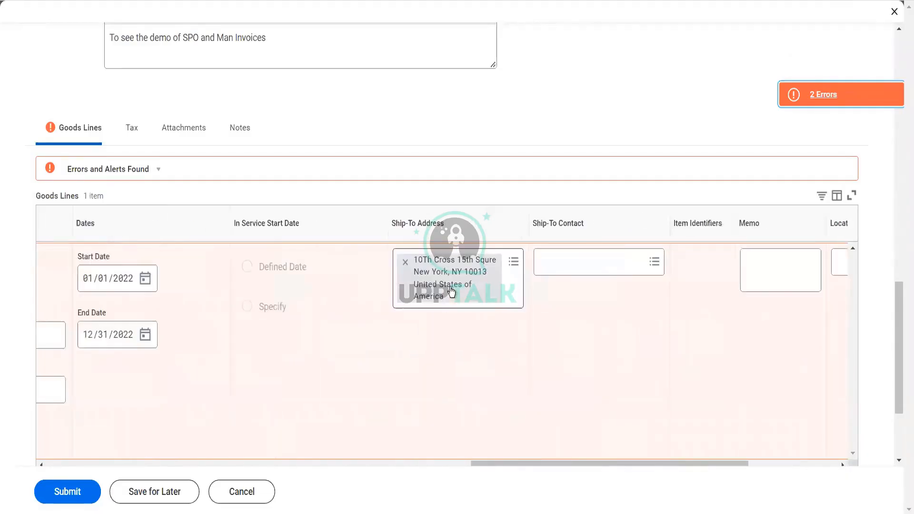
scroll(378, 144, up, 8)
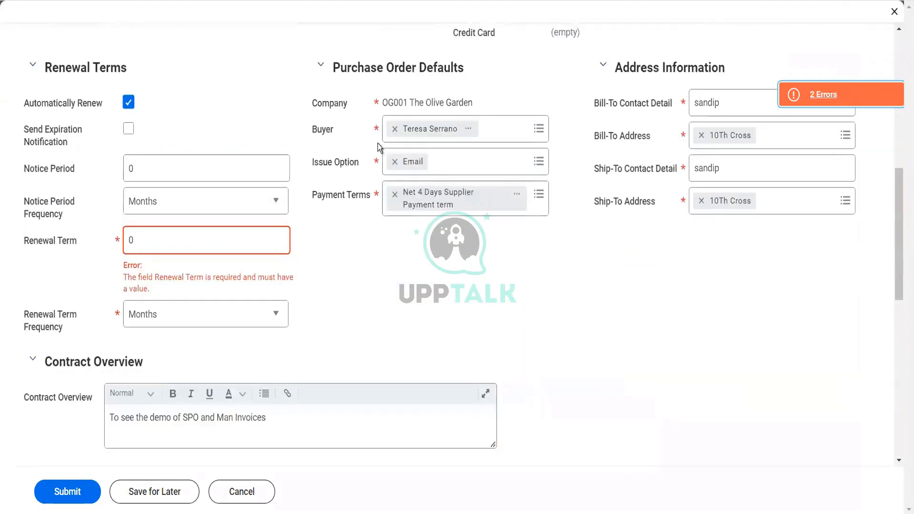
click(152, 246)
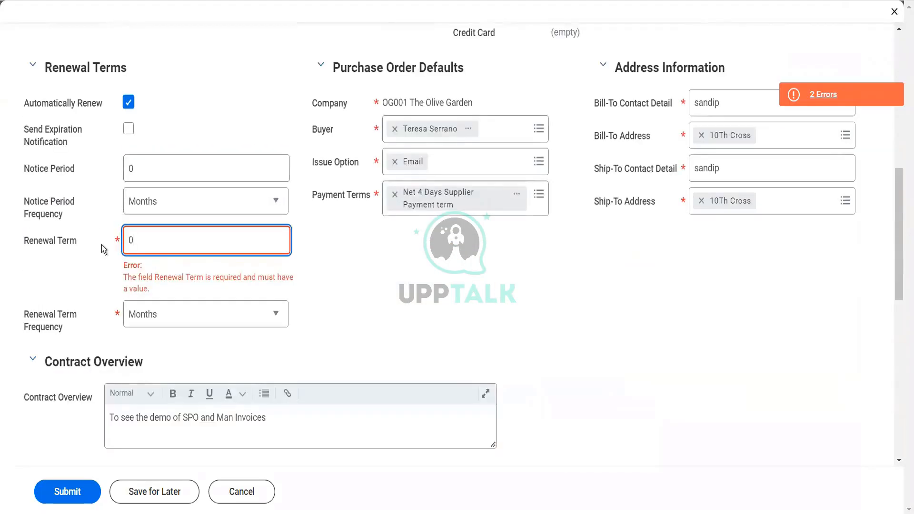
text(12)
key(Tab)
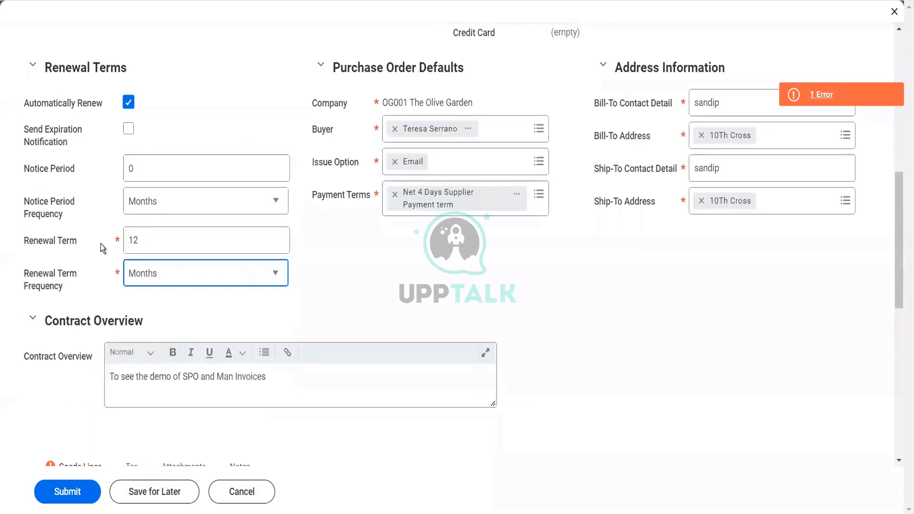
click(150, 282)
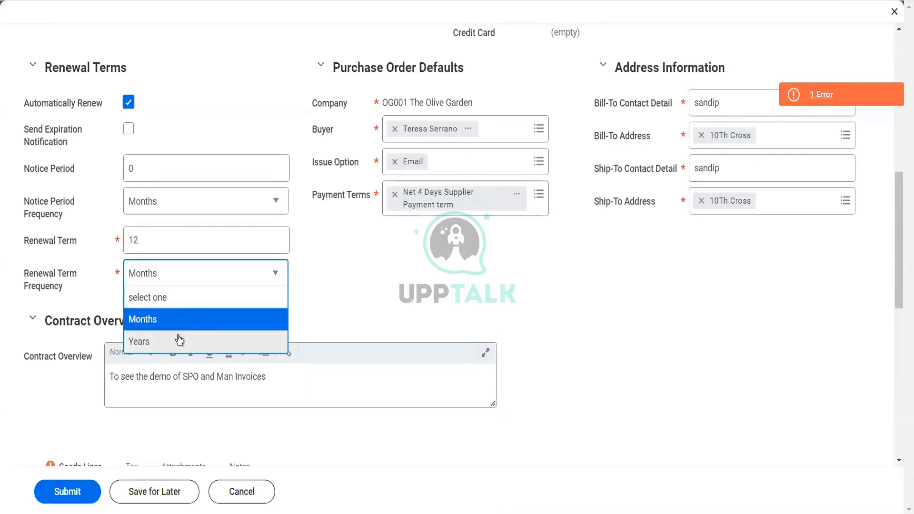
click(416, 314)
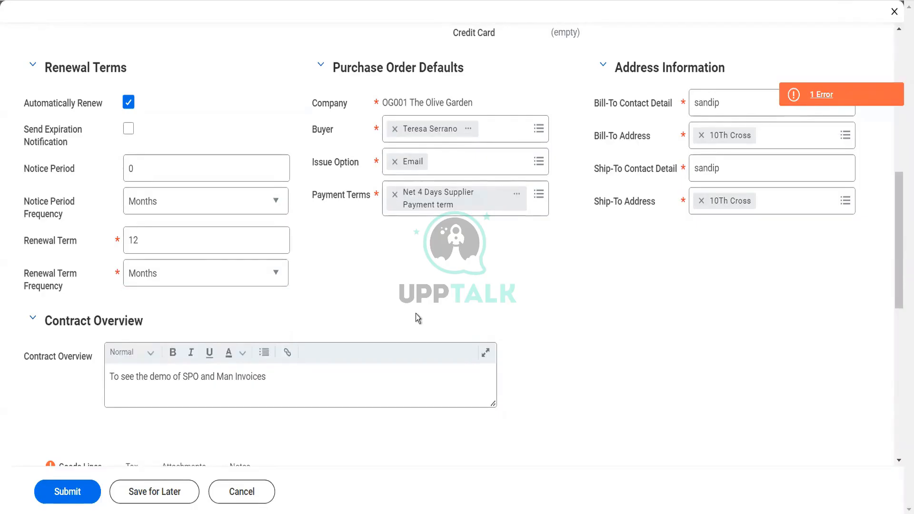
Resubmit the supplier contract with the new renewal term and read the remaining errors
click(67, 492)
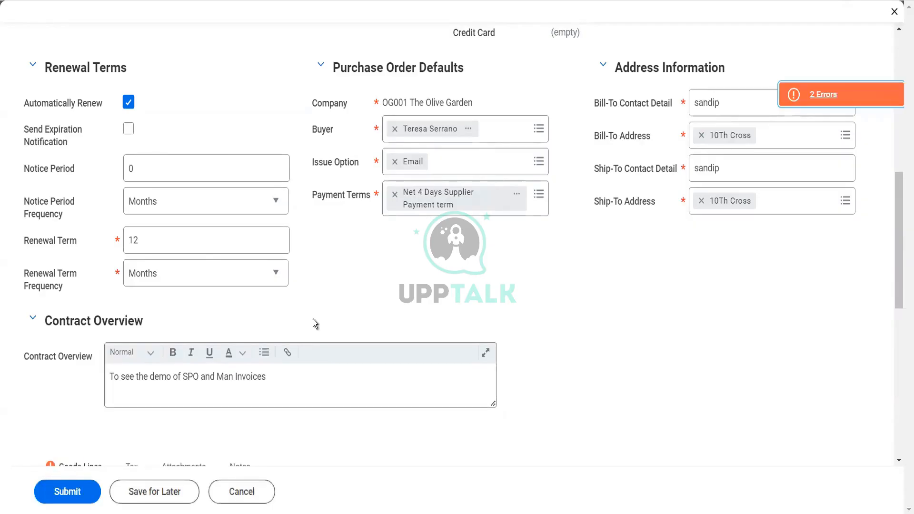
scroll(425, 264, down, 5)
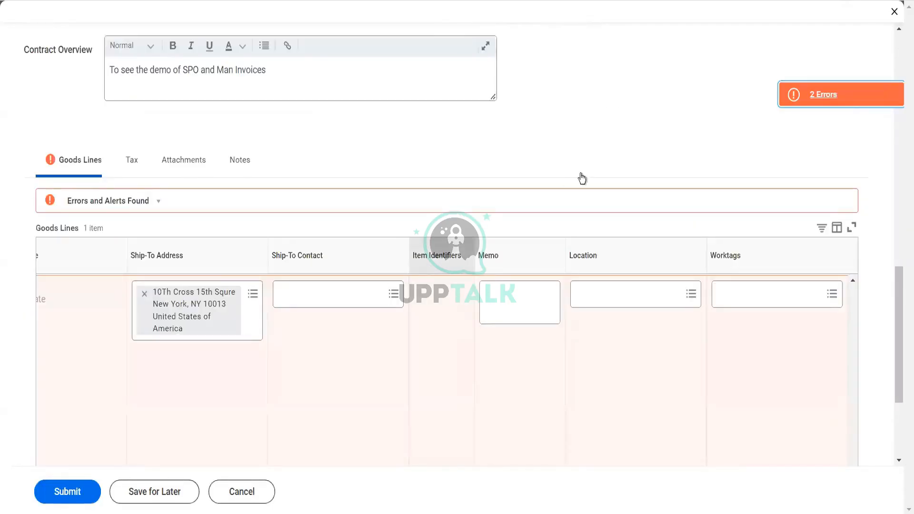
click(793, 101)
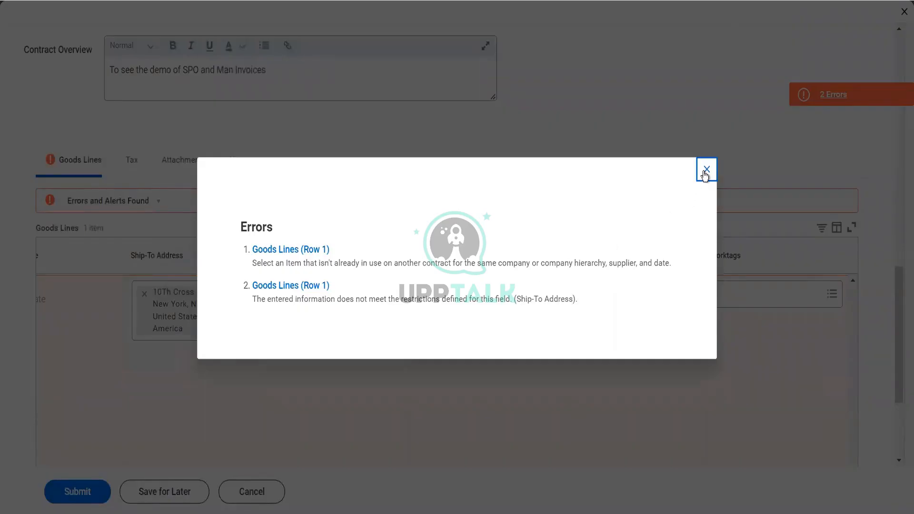
click(705, 172)
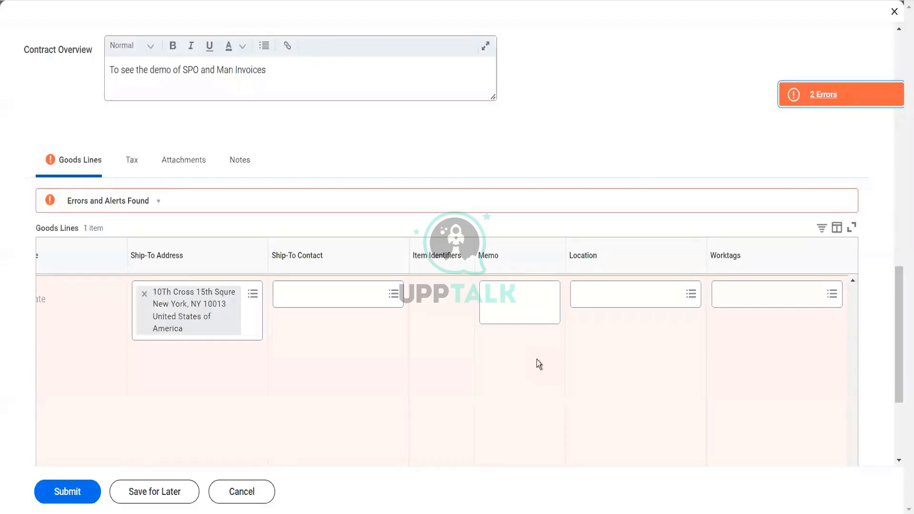
Replace the ship-to address of goods line 1 with the second address found by searching for Chicago
click(144, 294)
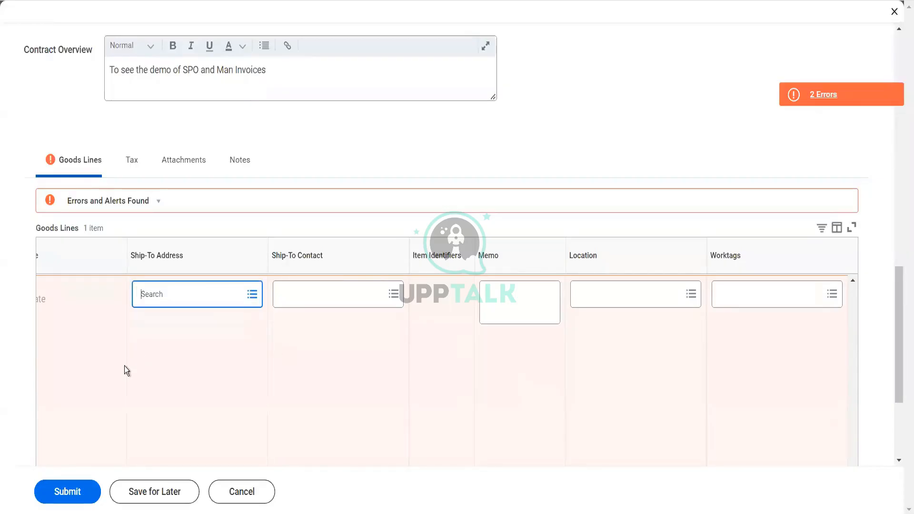
click(72, 492)
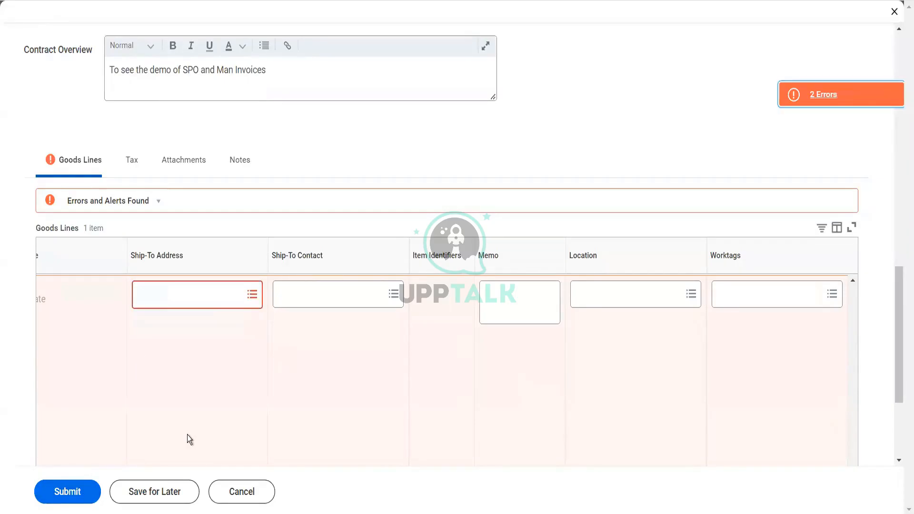
click(253, 295)
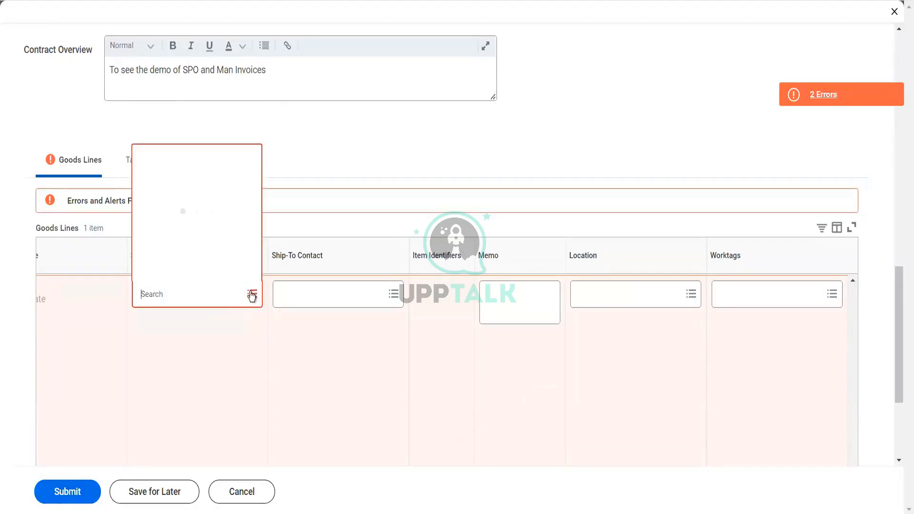
click(198, 244)
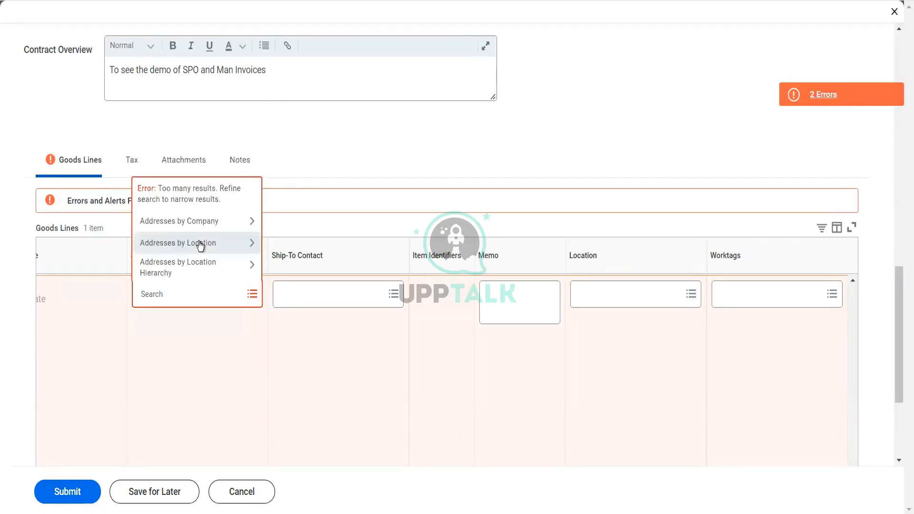
click(200, 244)
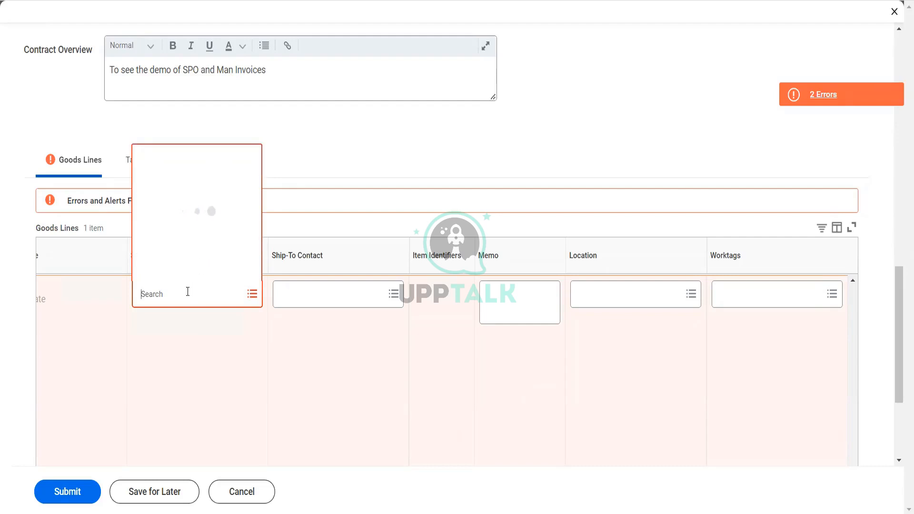
text(Chiacago)
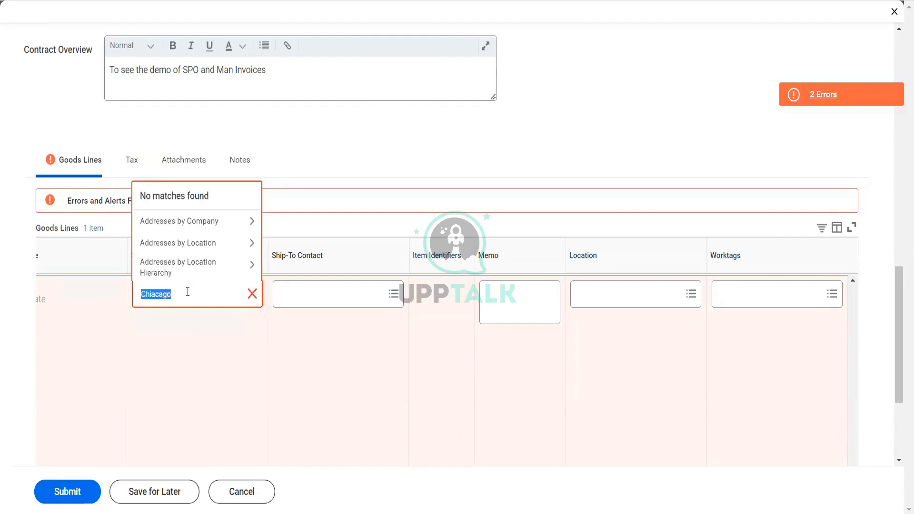
text(Chioca)
key(BackSpace)
key(BackSpace)
key(BackSpace)
text(cago)
key(Return)
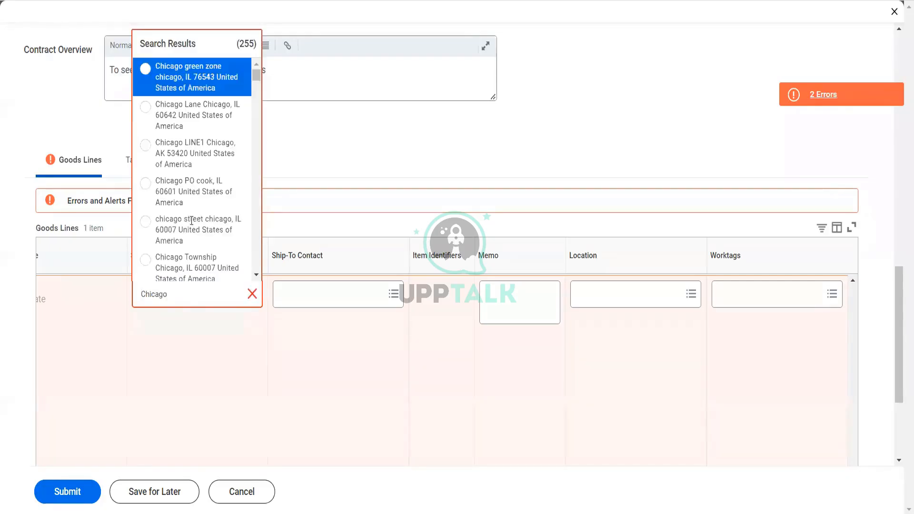
click(188, 116)
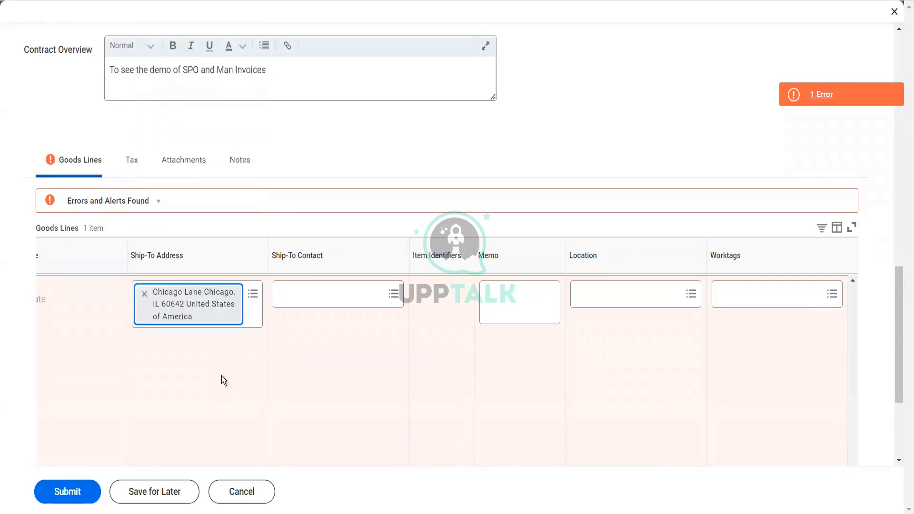
Try to submit the contract with the new ship-to address and read the reported error
click(58, 492)
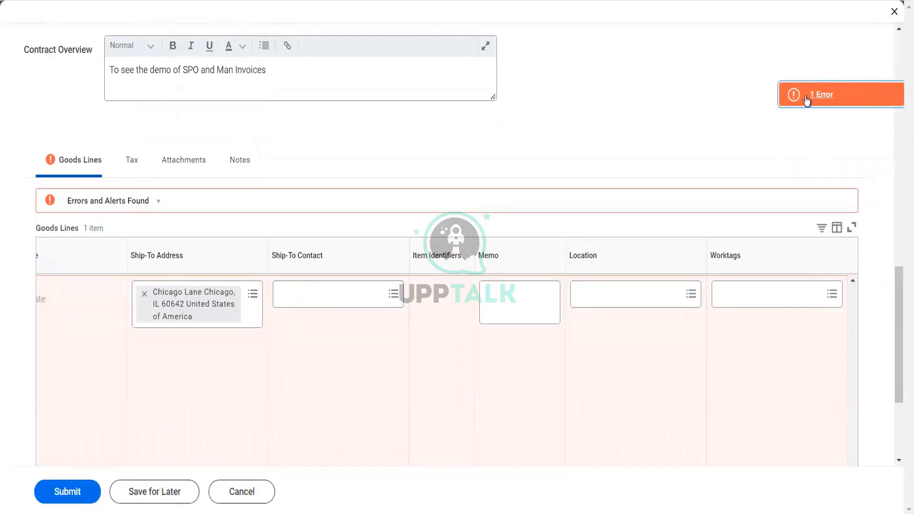
click(805, 96)
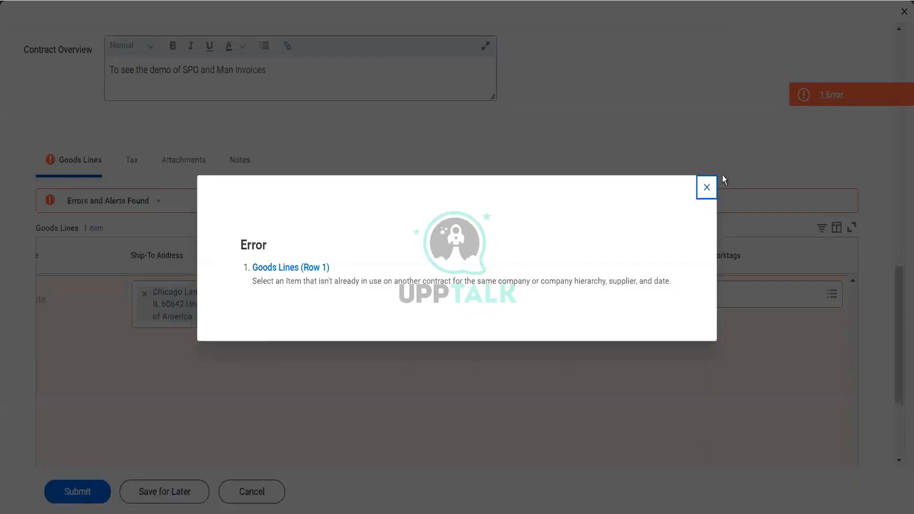
click(705, 187)
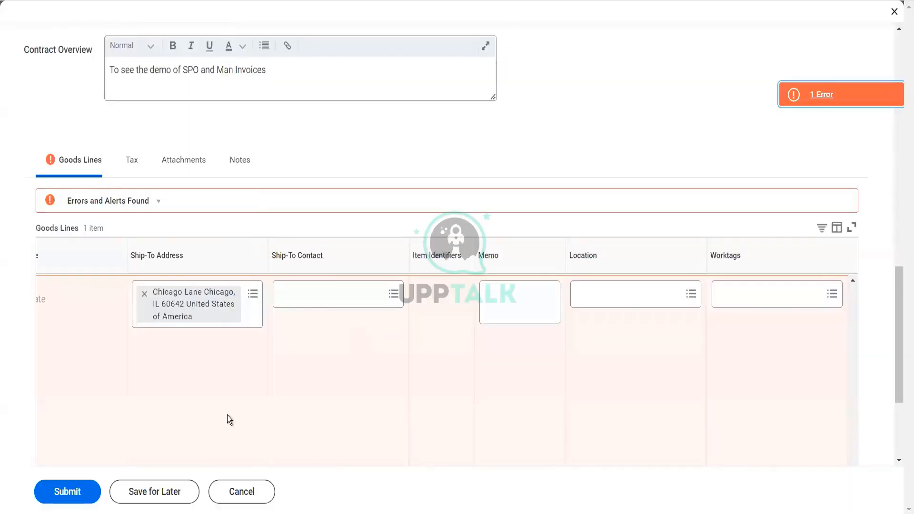
Replace the item of goods line 1 with MacBook Air
scroll(227, 415, left, 7)
scroll(227, 415, left, 20)
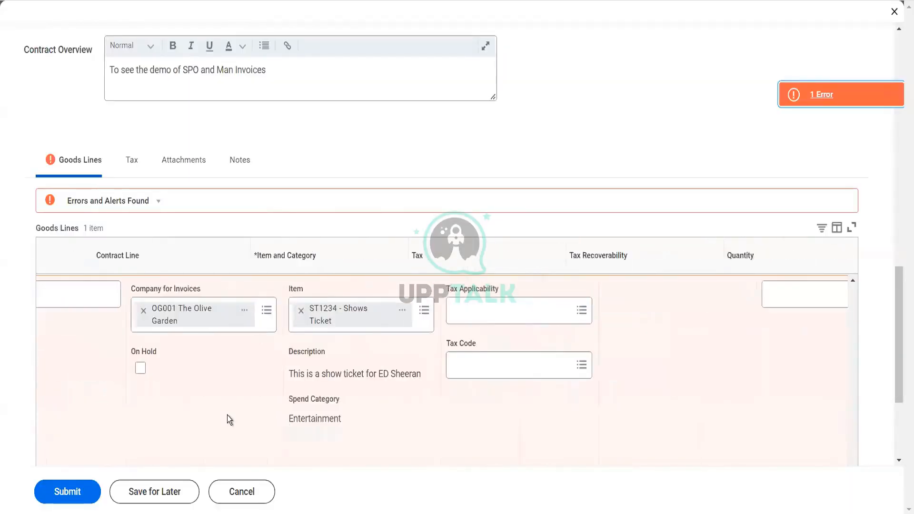
scroll(227, 415, left, 3)
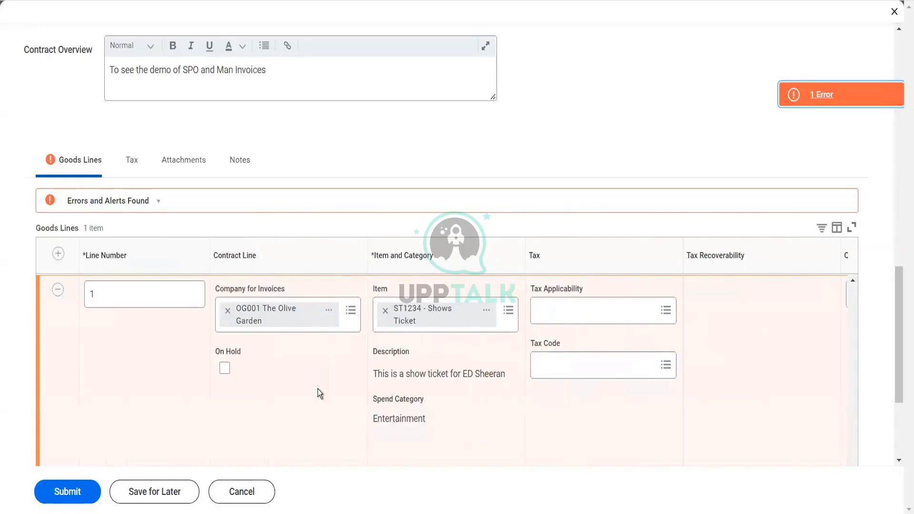
click(384, 310)
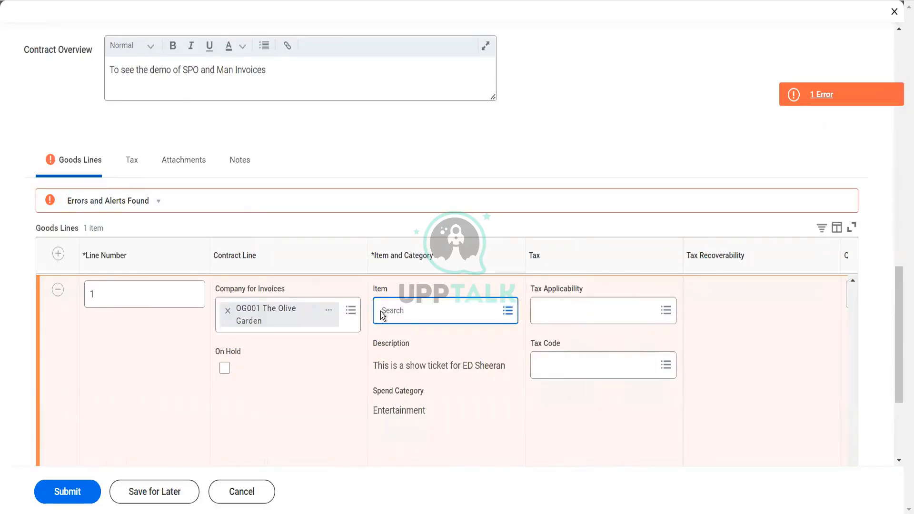
text(post)
key(Return)
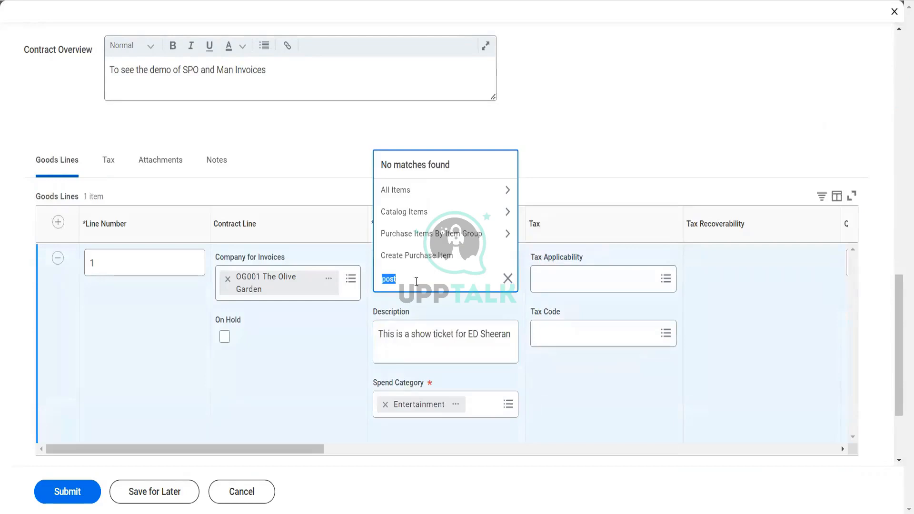
text(mac)
key(Return)
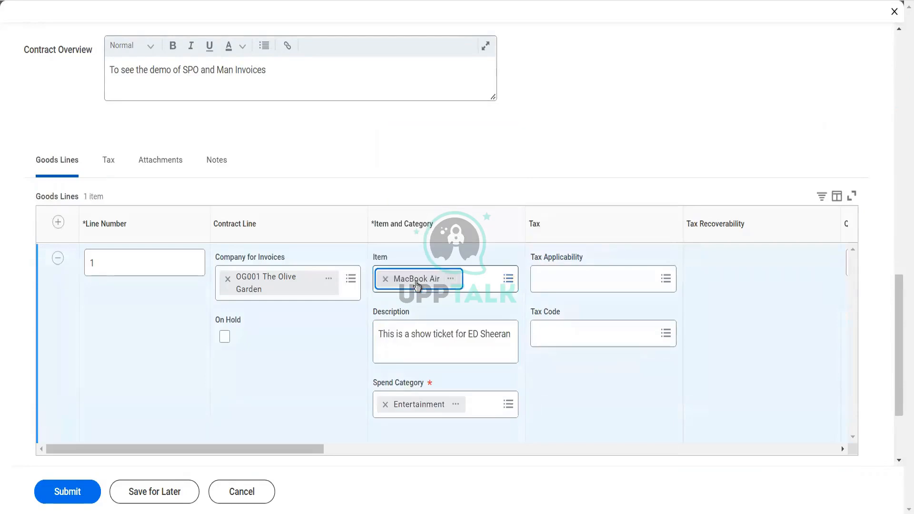
Change the item of goods line 1 to 555 - Coffee Cup from the list of all items
click(385, 280)
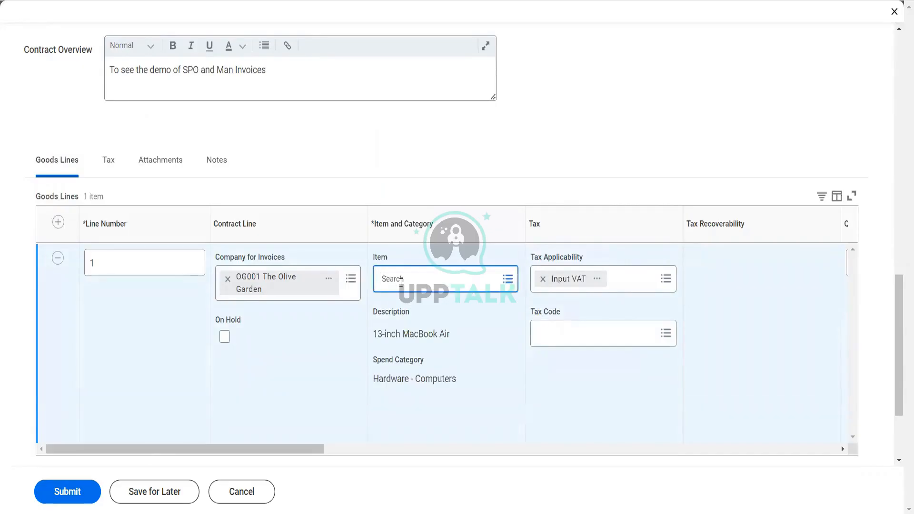
click(401, 282)
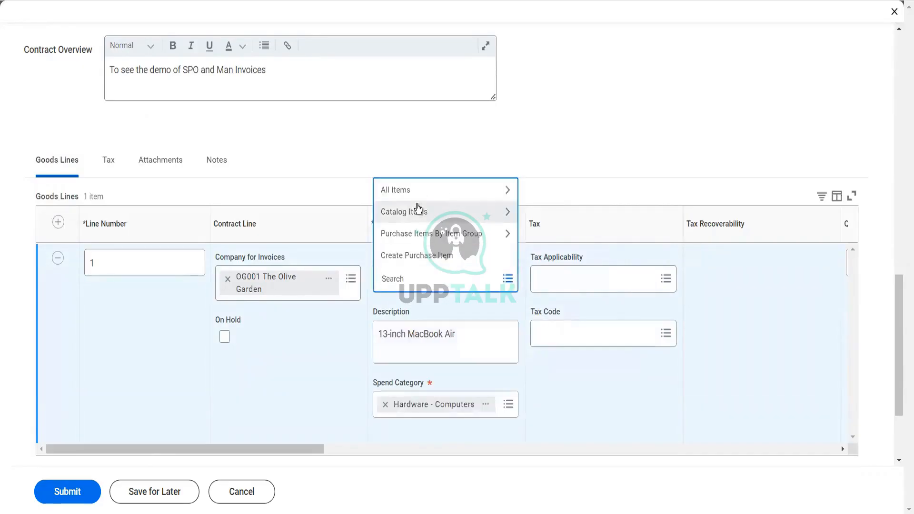
click(415, 197)
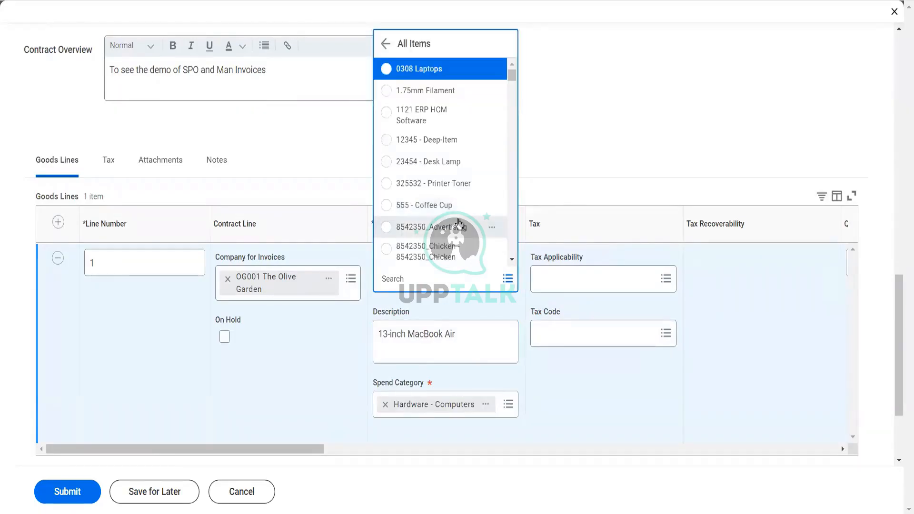
click(460, 213)
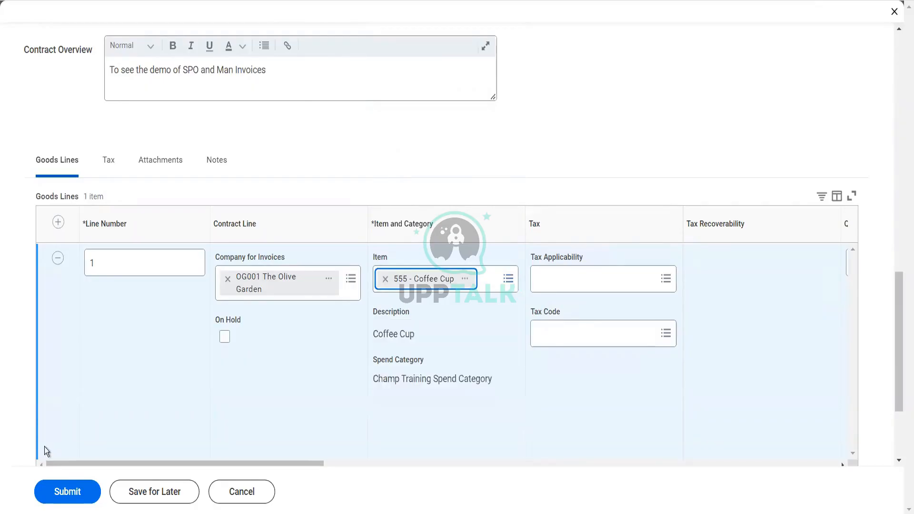
Try to submit the contract with the Coffee Cup item, and set the unit of measure of goods line 1 to Each
click(54, 494)
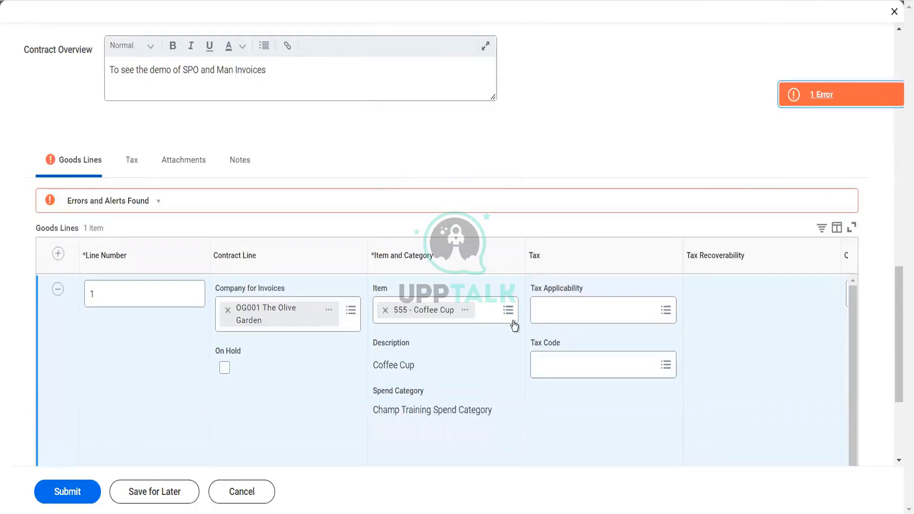
scroll(513, 322, right, 10)
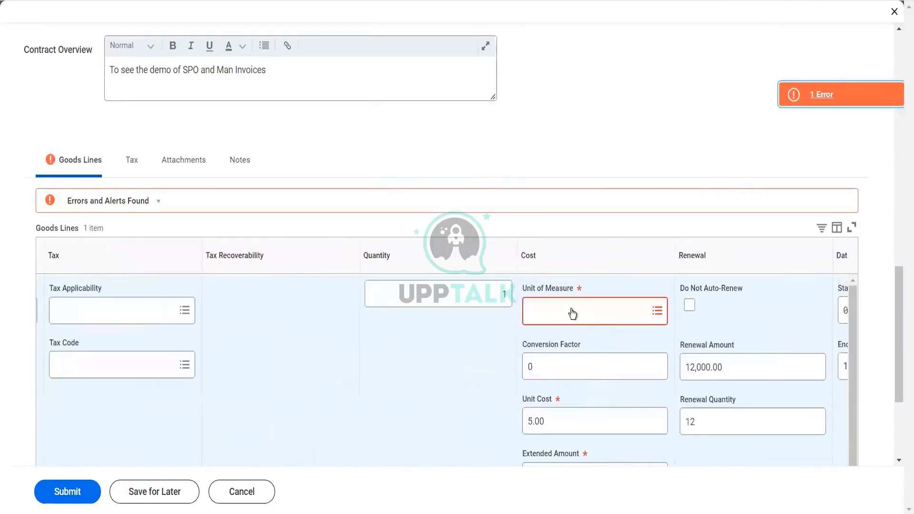
click(573, 313)
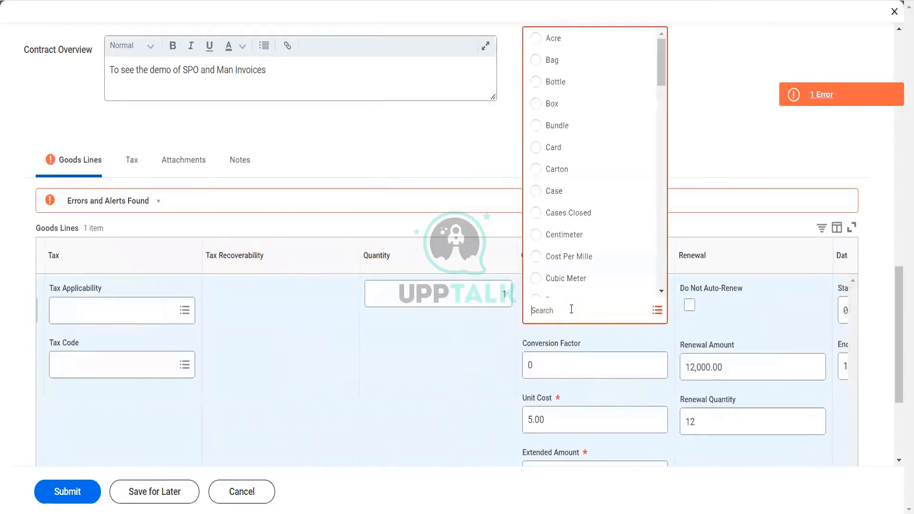
text(each)
key(Return)
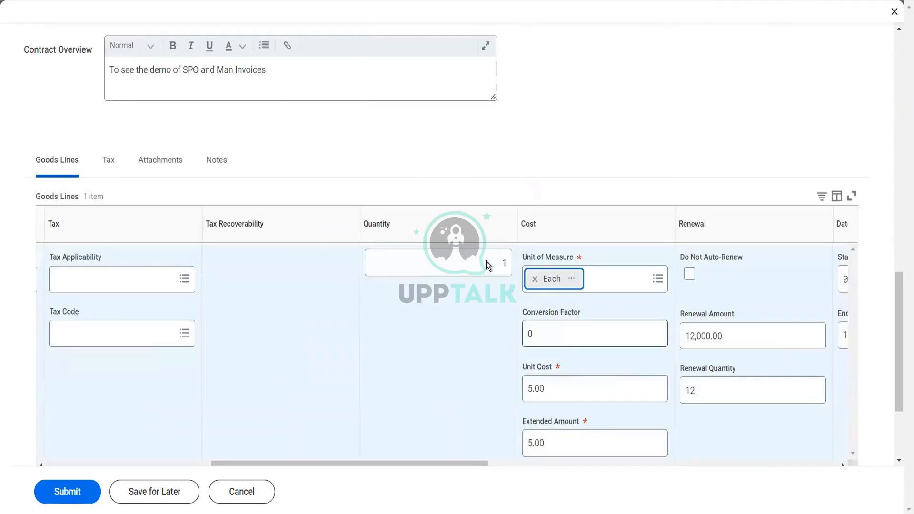
Set the quantity of goods line 1 to 12 and its unit cost to 1,000.00
click(495, 264)
text(2)
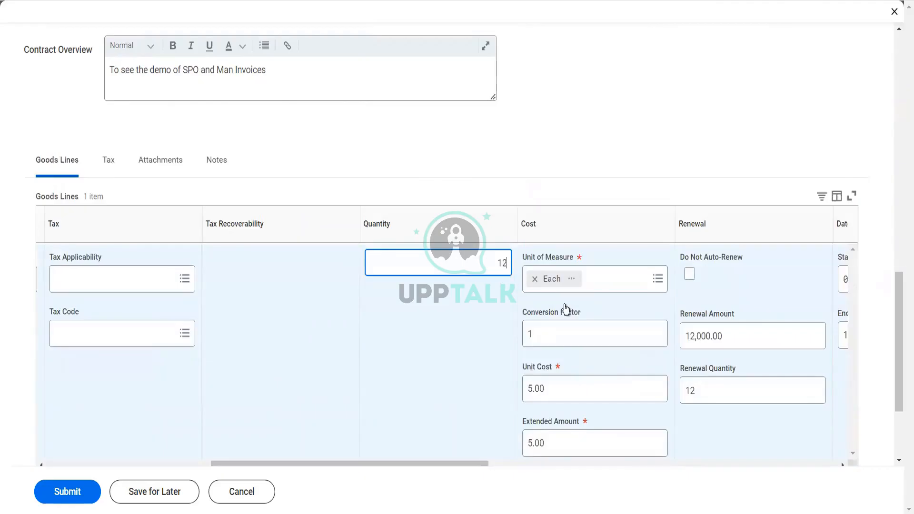
click(566, 309)
click(548, 353)
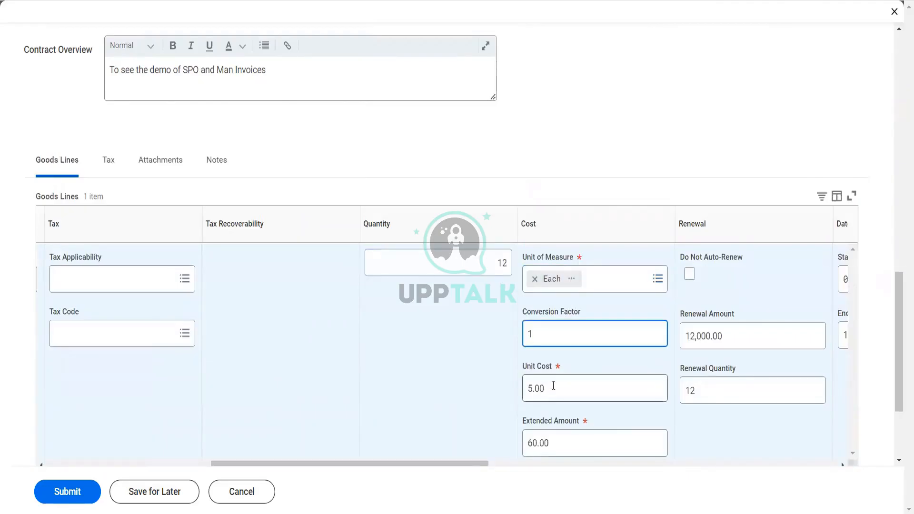
click(553, 386)
text(1000)
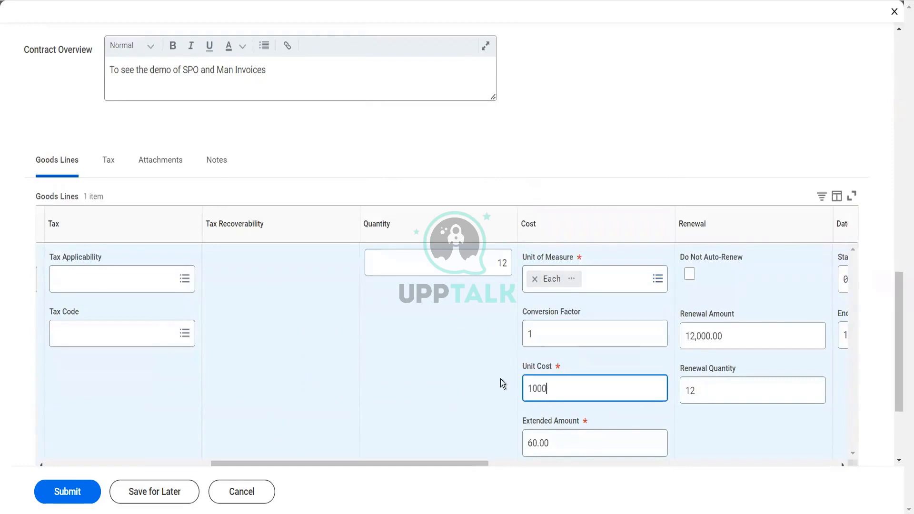
key(Tab)
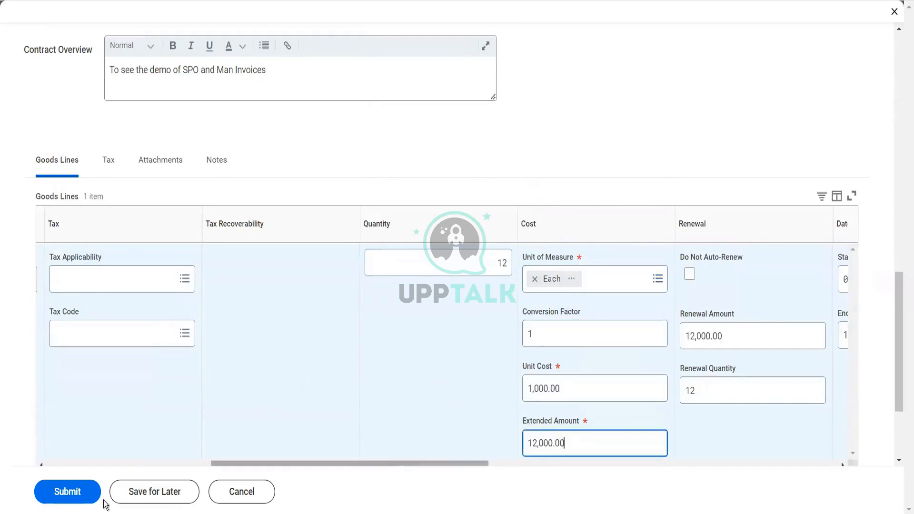
Try to submit the contract with the new quantity and cost, and read the reported errors
click(84, 503)
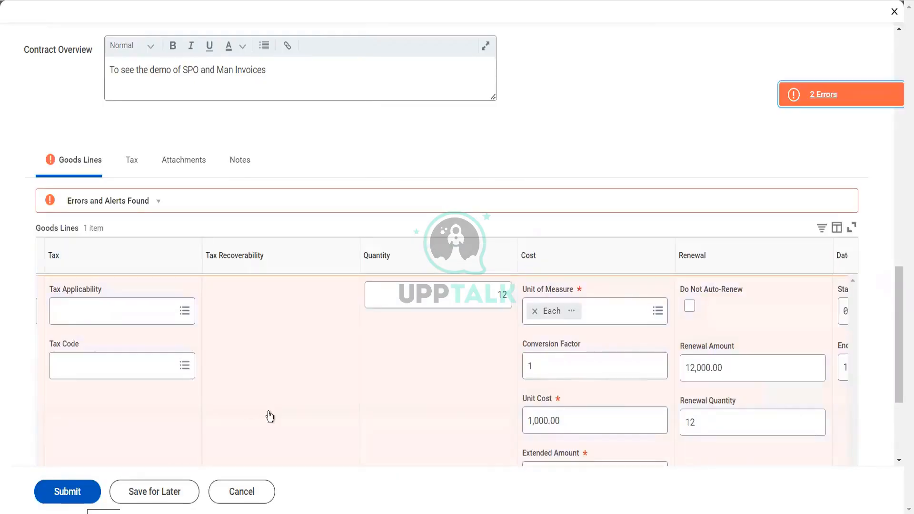
scroll(361, 370, right, 10)
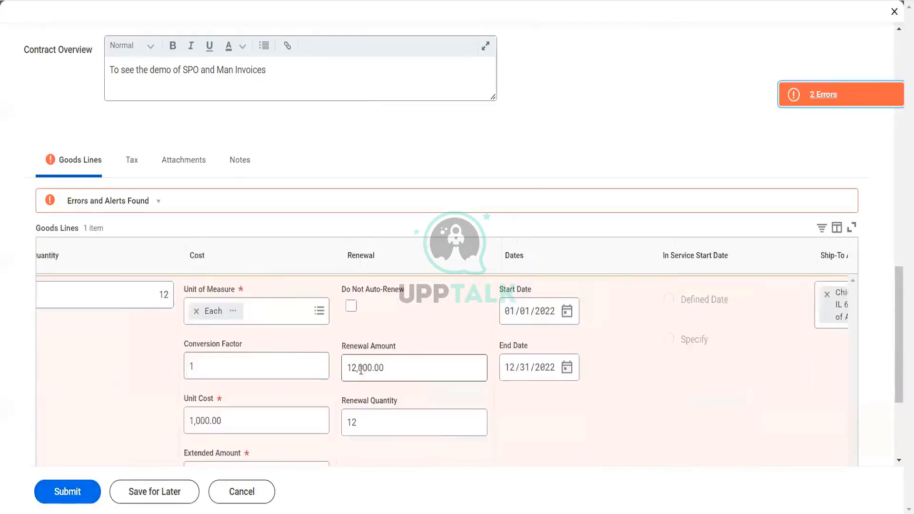
scroll(360, 372, right, 5)
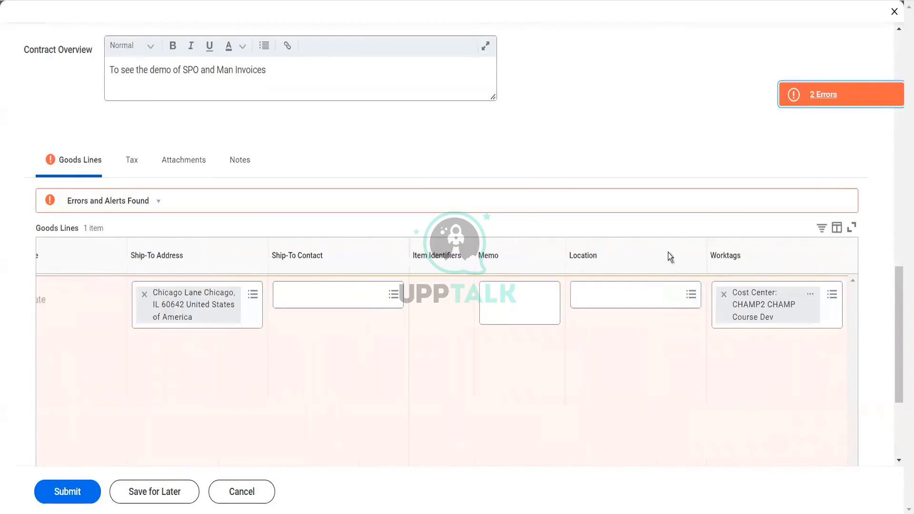
click(821, 104)
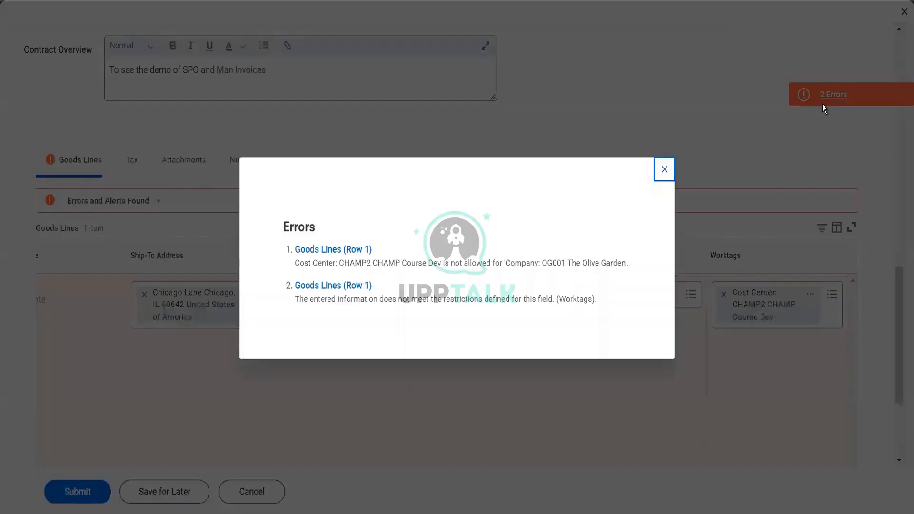
click(664, 169)
Remove the cost center worktag from goods line 1 and submit the contract
click(723, 294)
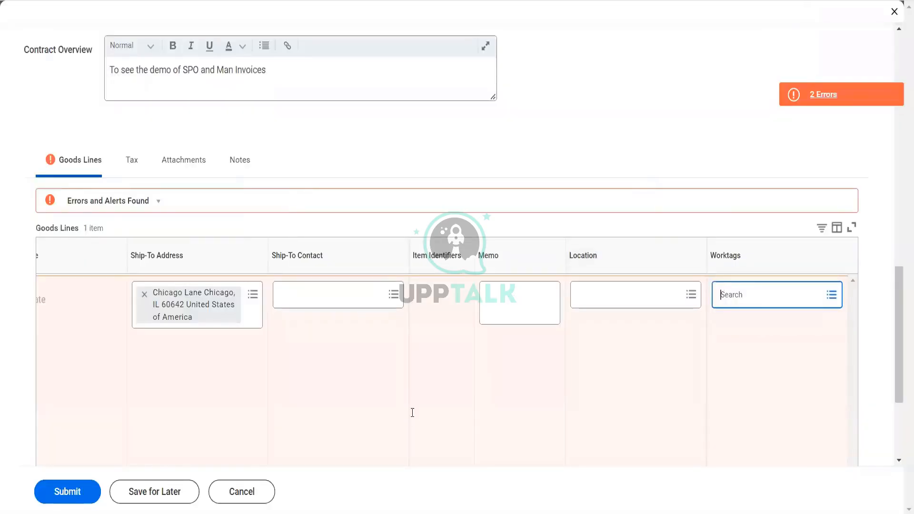
click(77, 493)
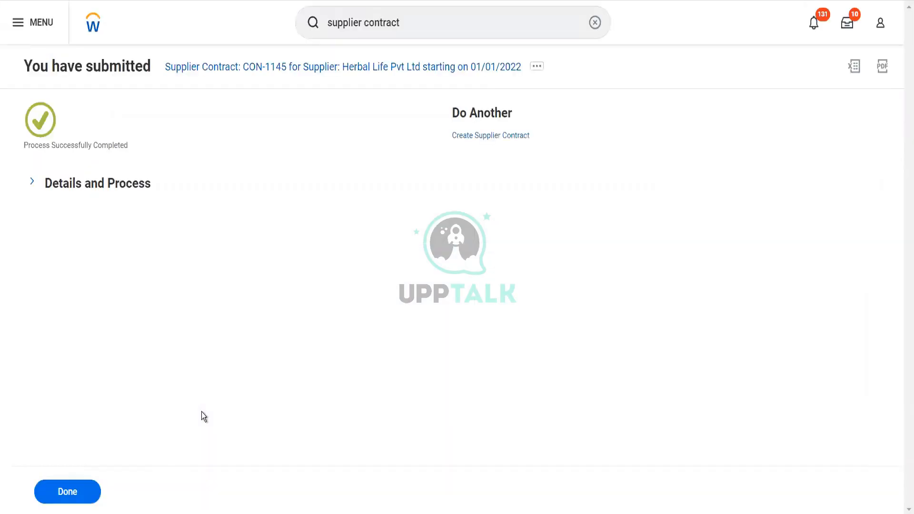
Expand the details of the submitted process and open the supplier contract record
click(110, 191)
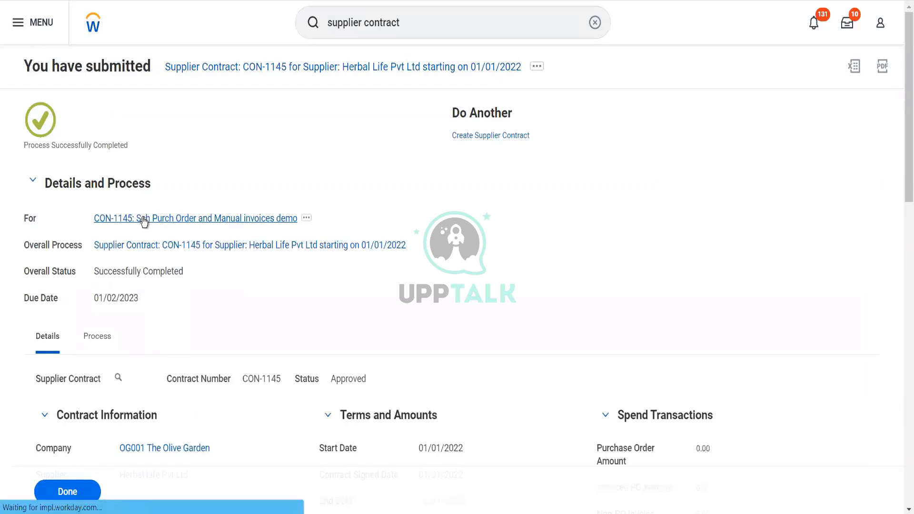
click(144, 219)
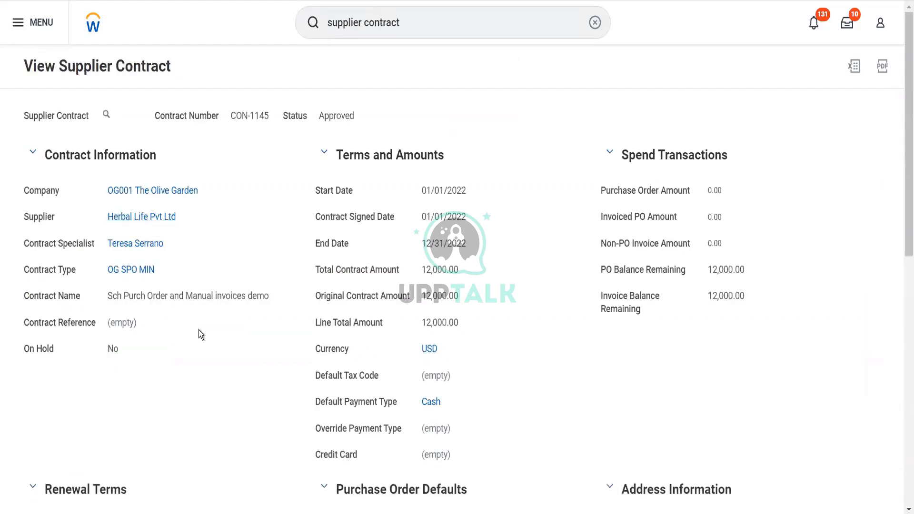
Examine the actions available for goods line 1 and look through the approved contract's sections
scroll(64, 289, down, 10)
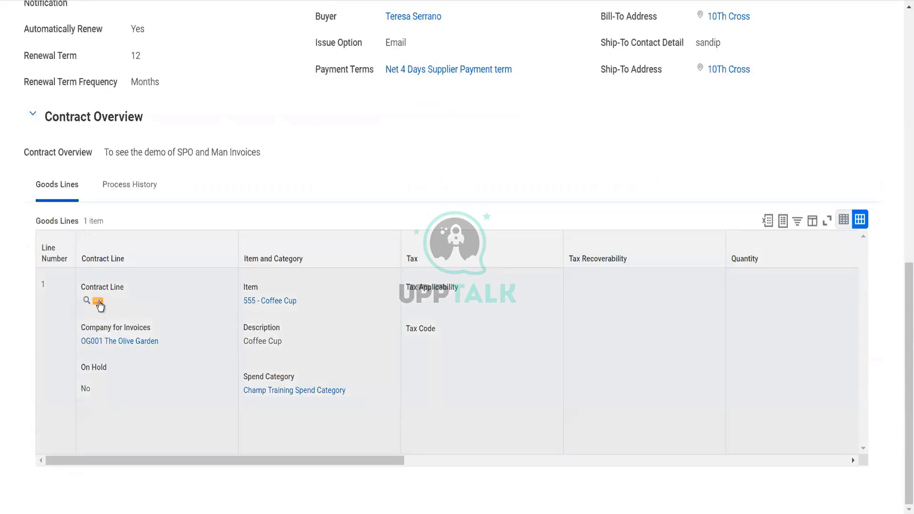
click(99, 305)
click(98, 303)
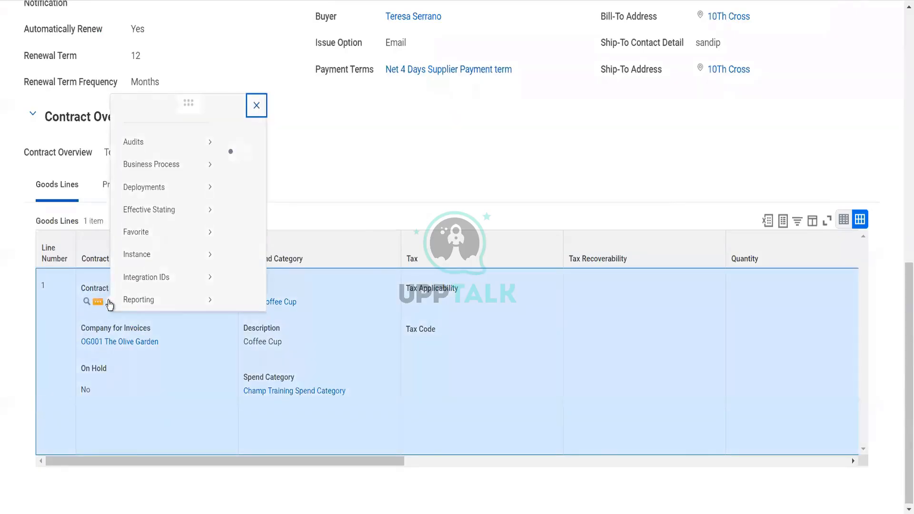
click(166, 244)
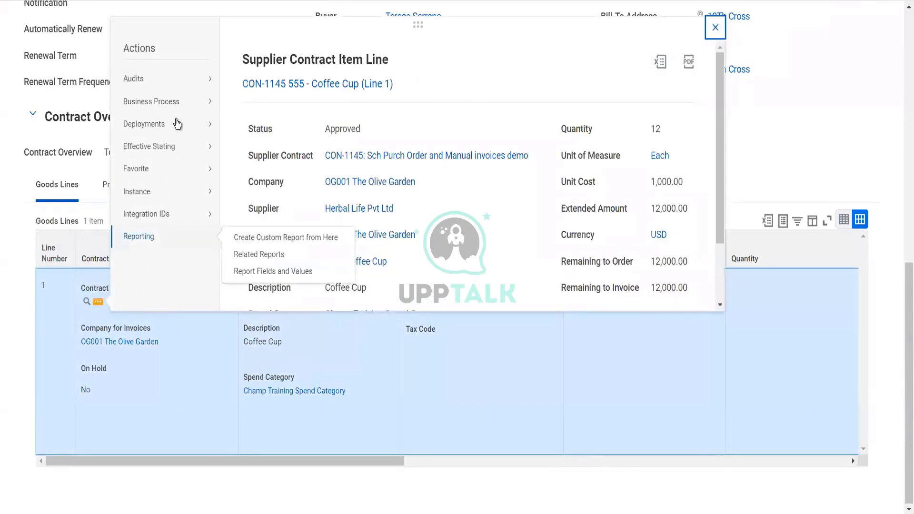
click(181, 106)
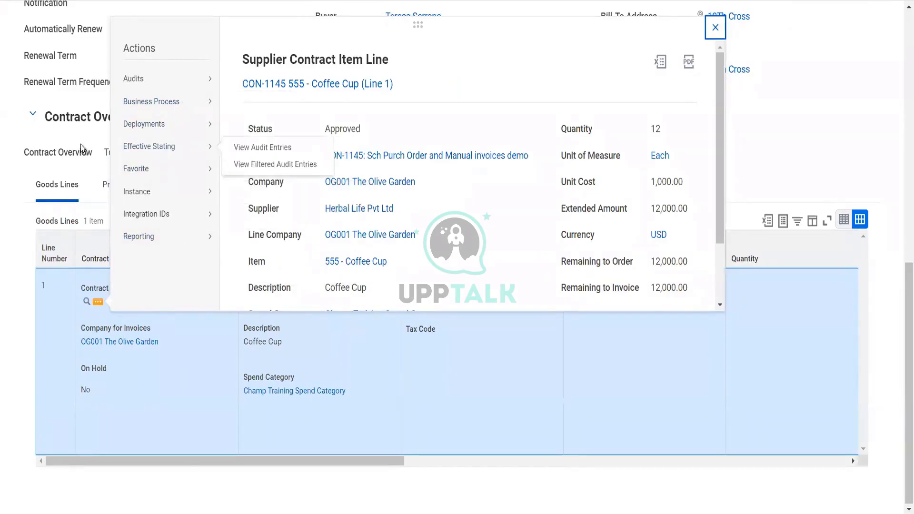
scroll(81, 144, up, 10)
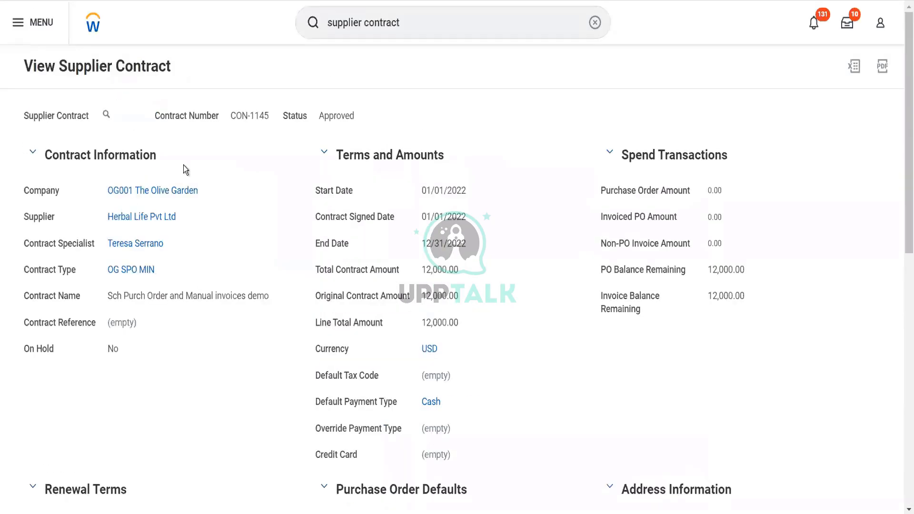
scroll(184, 165, down, 4)
click(184, 164)
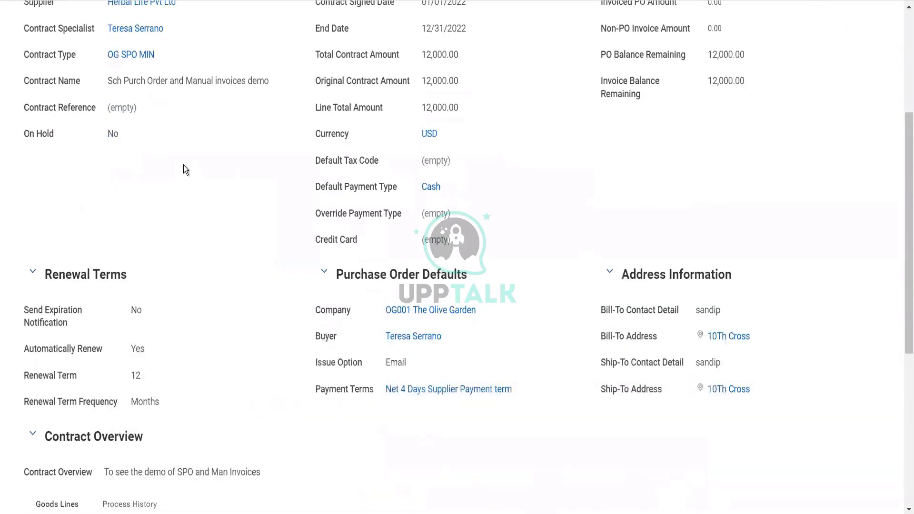
scroll(184, 164, down, 5)
scroll(191, 133, up, 10)
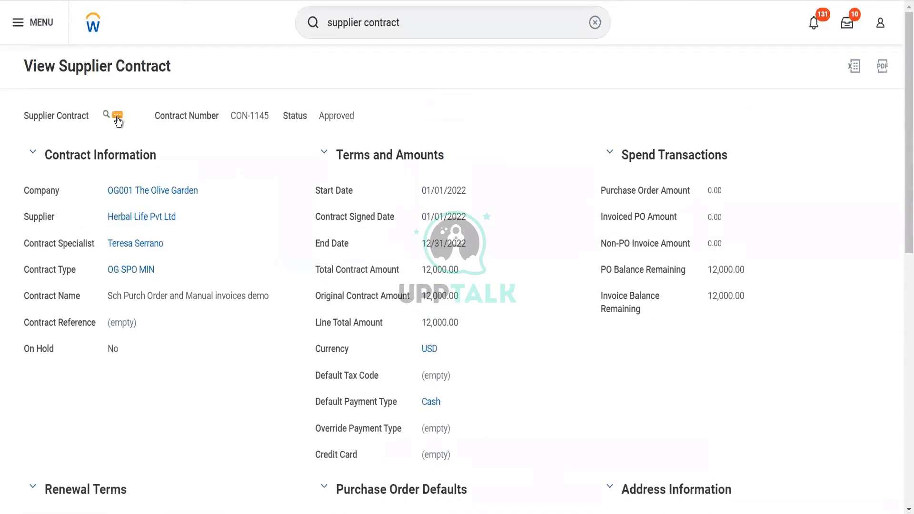
Start creating a purchase order schedule for the approved supplier contract
click(118, 118)
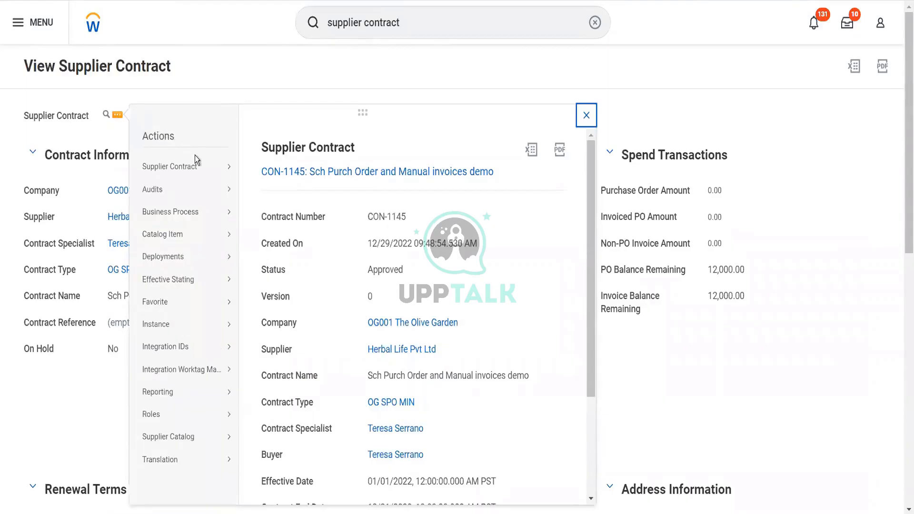
mouse_move(197, 161)
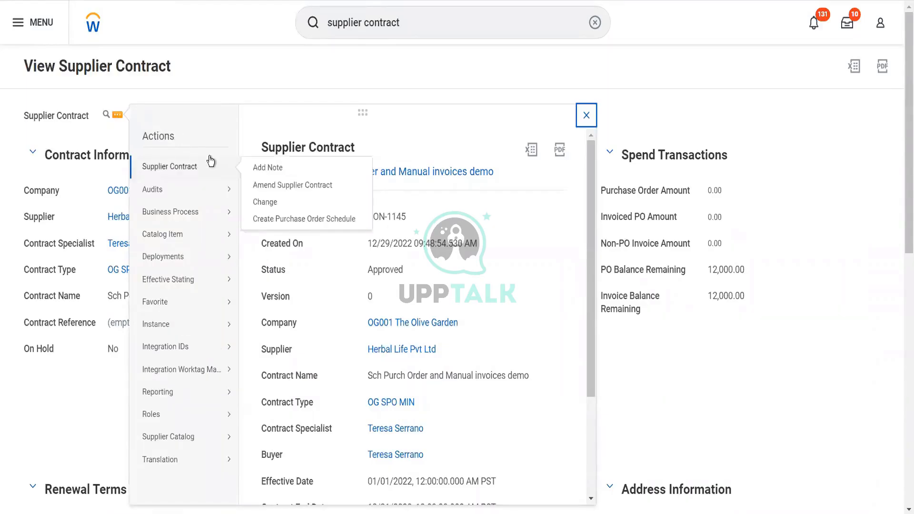
click(292, 219)
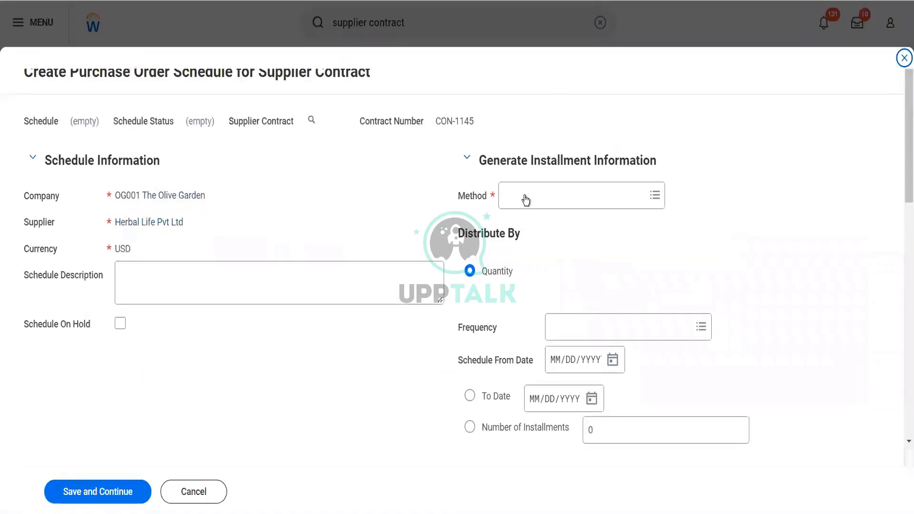
Set the schedule's installment method to Defined Installment and its frequency to Monthly
click(525, 193)
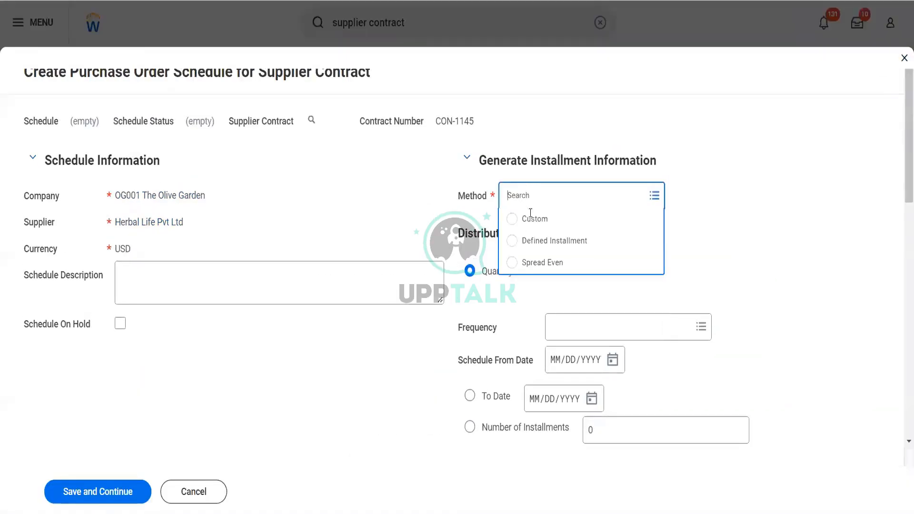
click(537, 244)
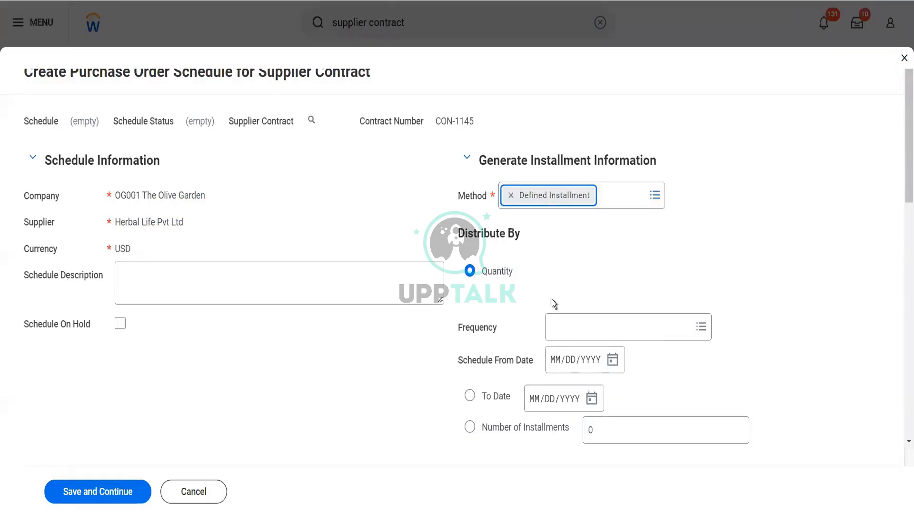
click(563, 333)
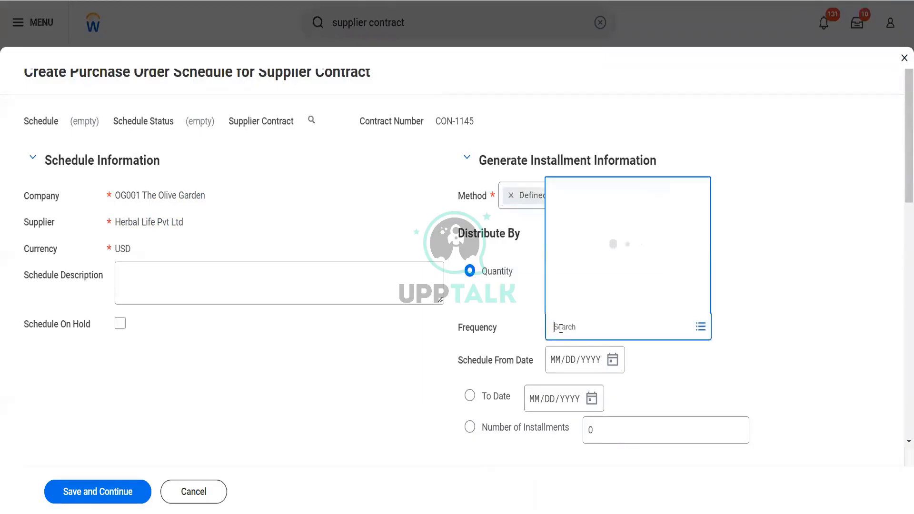
click(583, 216)
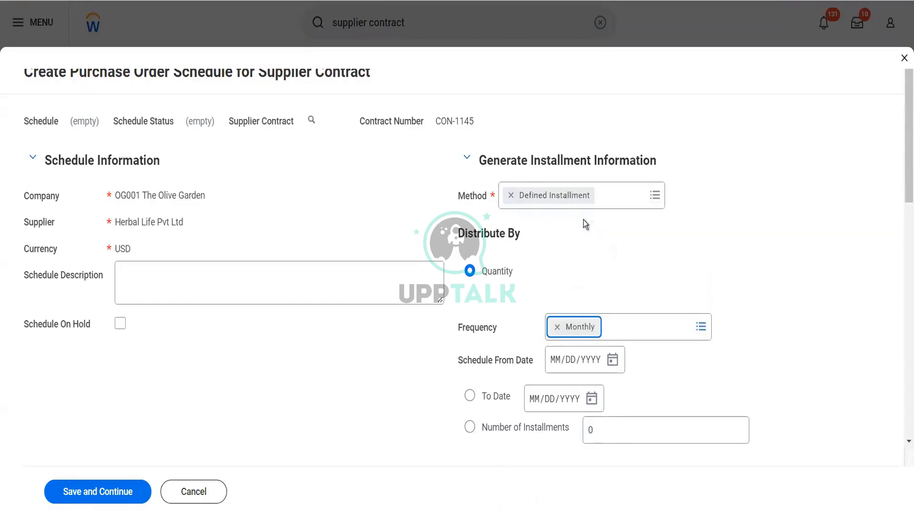
Set the Schedule From Date to 01/01/2022 and define the schedule by 12 installments
click(560, 370)
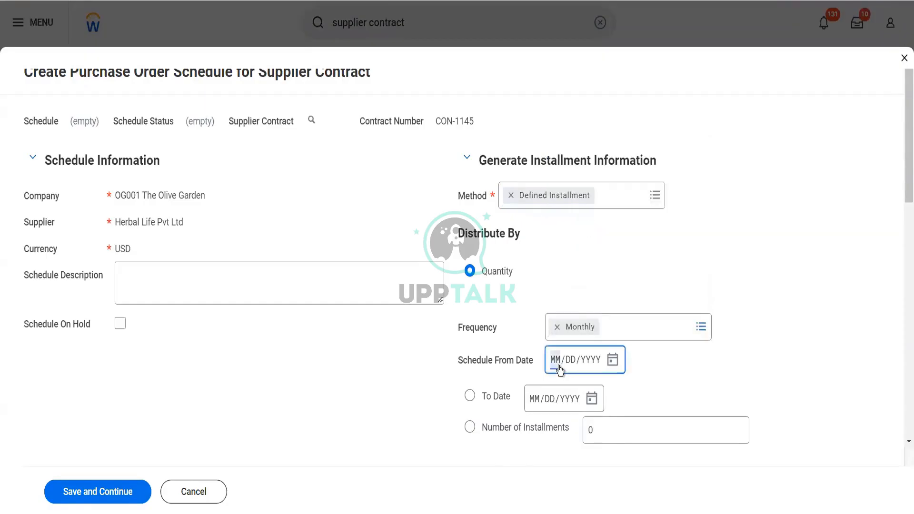
text(01012022)
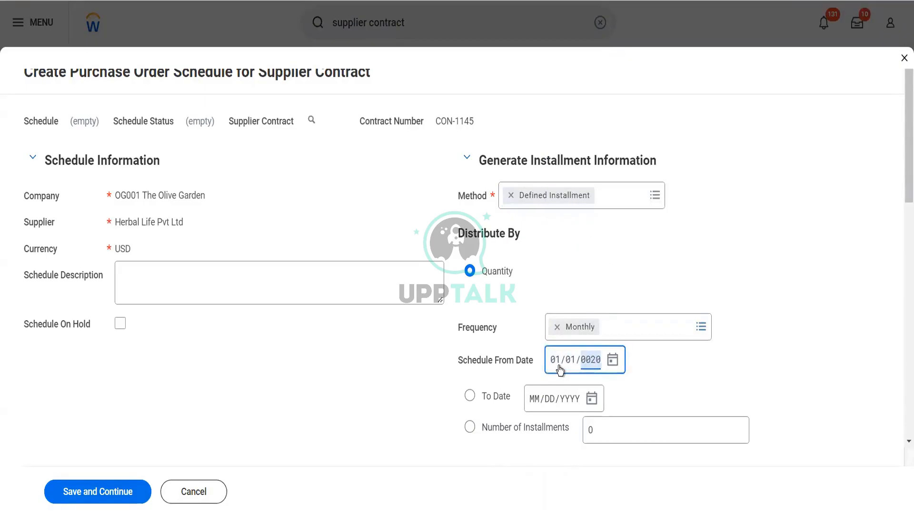
click(471, 427)
click(556, 429)
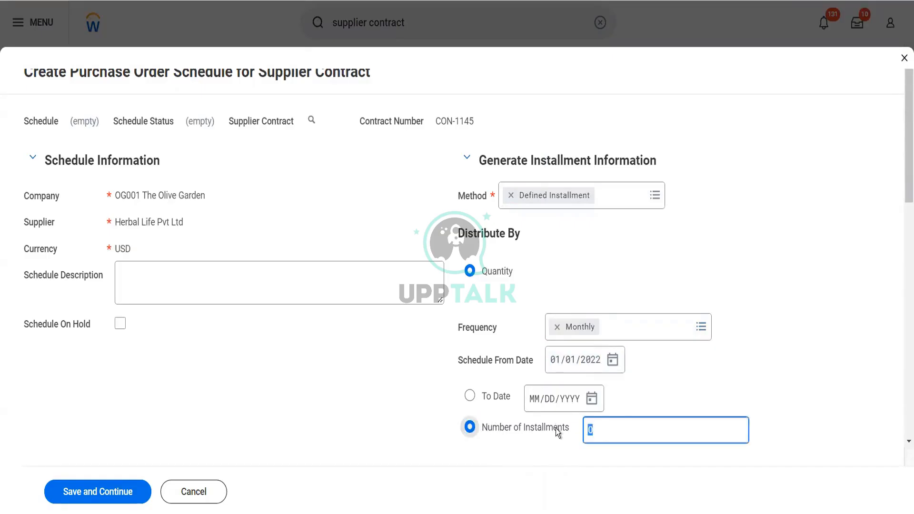
text(12)
scroll(361, 356, down, 5)
scroll(322, 305, up, 3)
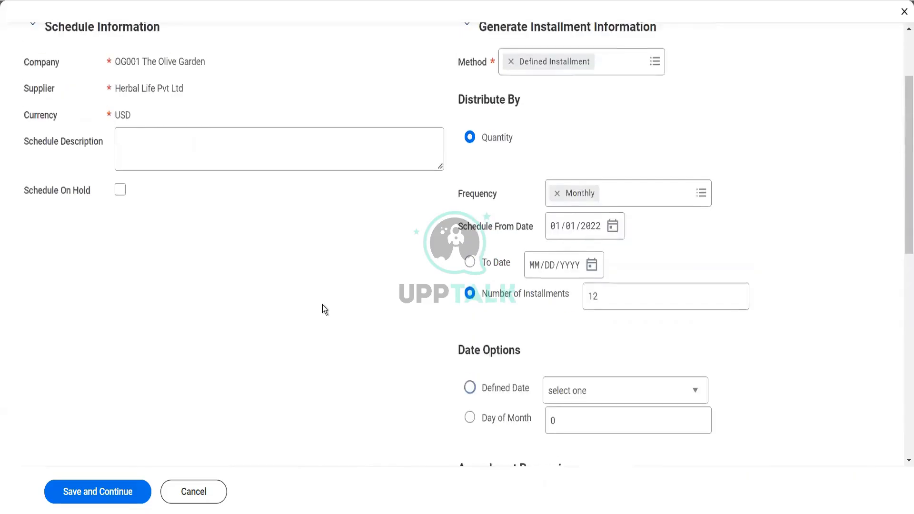
scroll(322, 305, down, 4)
scroll(322, 305, down, 4)
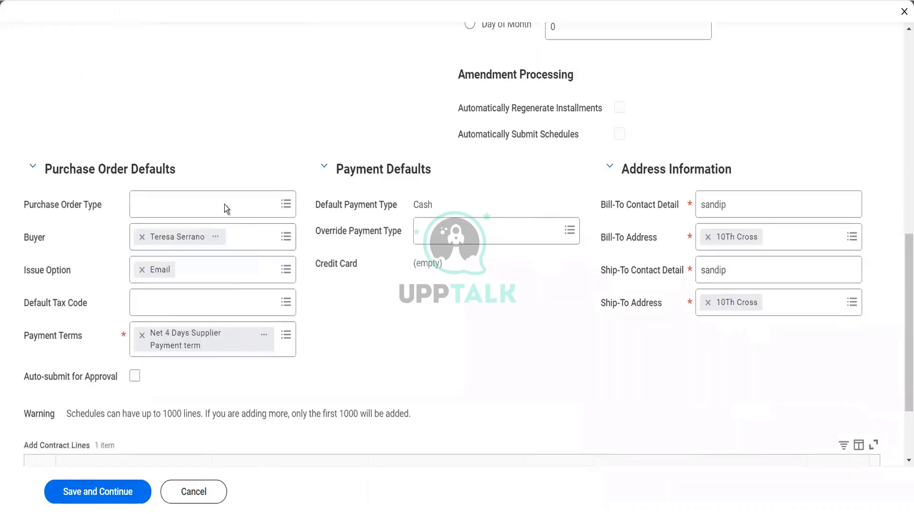
Set the schedule's purchase order type to GOODS and enable Auto-submit for Approval
click(224, 203)
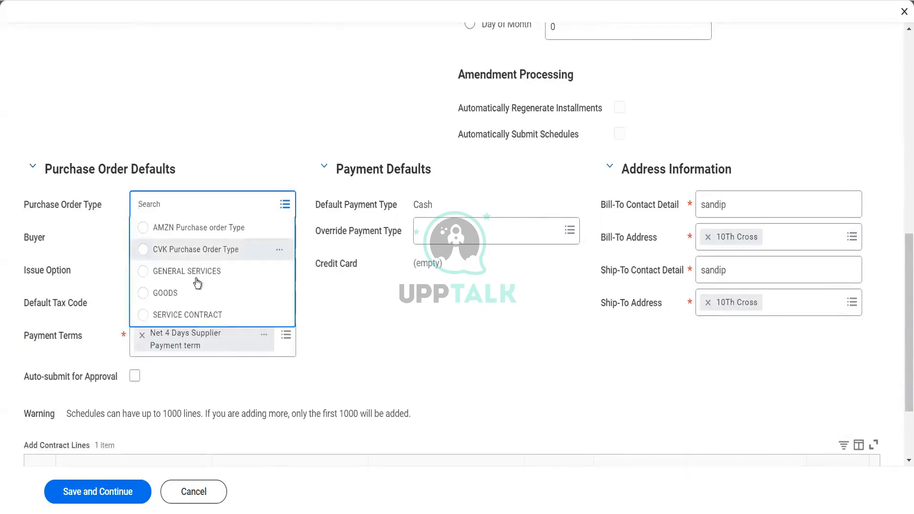
click(188, 293)
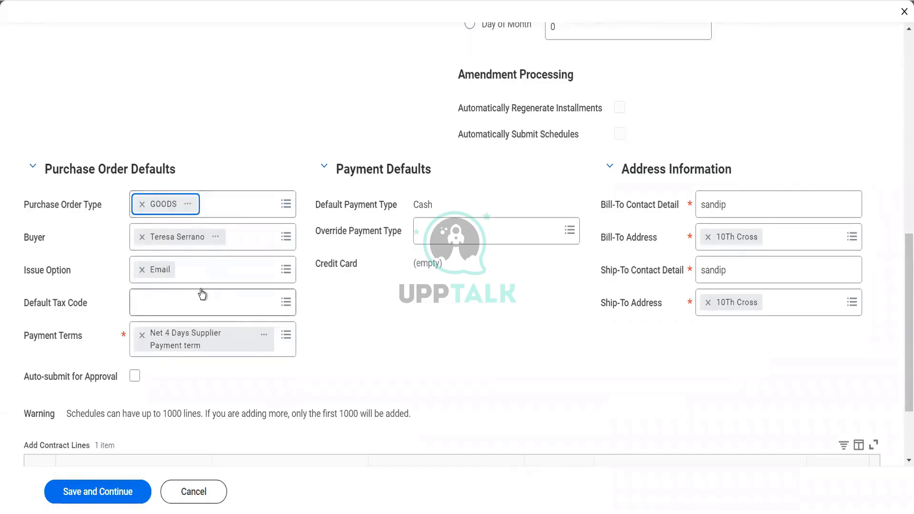
click(136, 376)
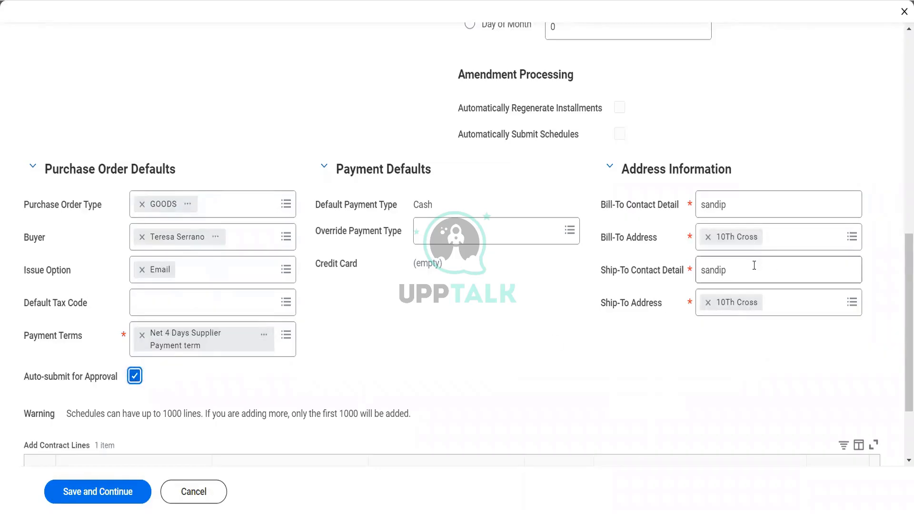
Include the Coffee Cup contract line in the schedule, try to save it, and check the reported error
scroll(608, 346, down, 1)
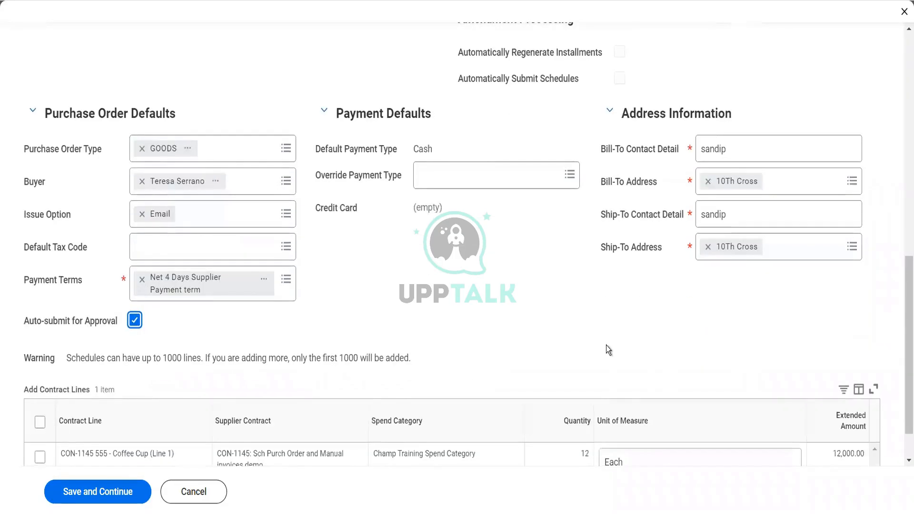
scroll(607, 345, down, 1)
click(40, 373)
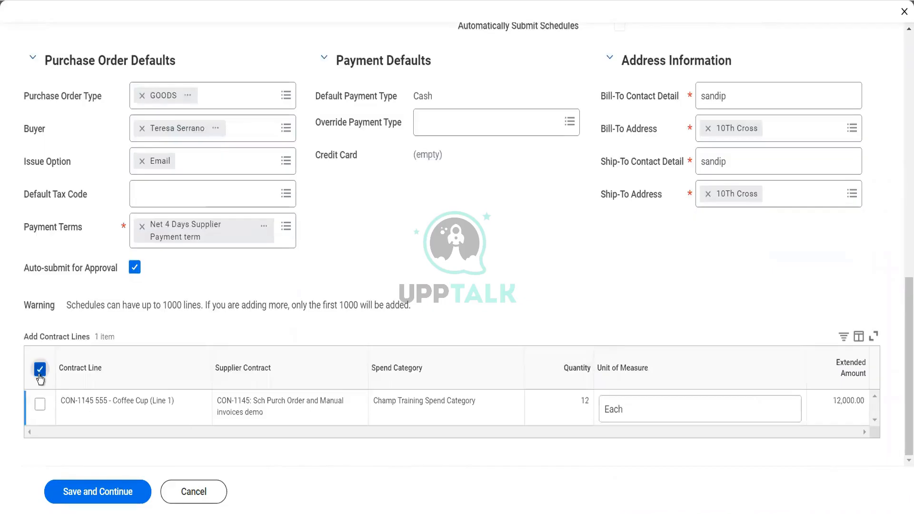
click(109, 490)
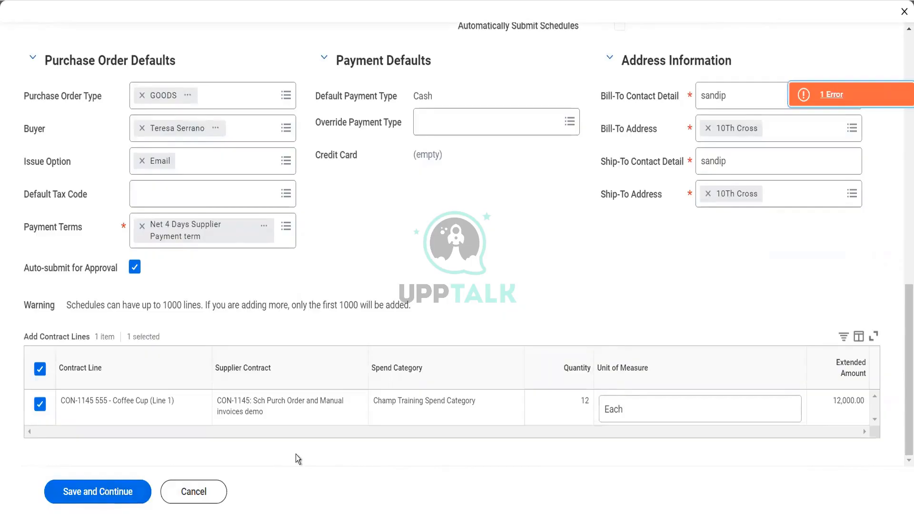
click(817, 98)
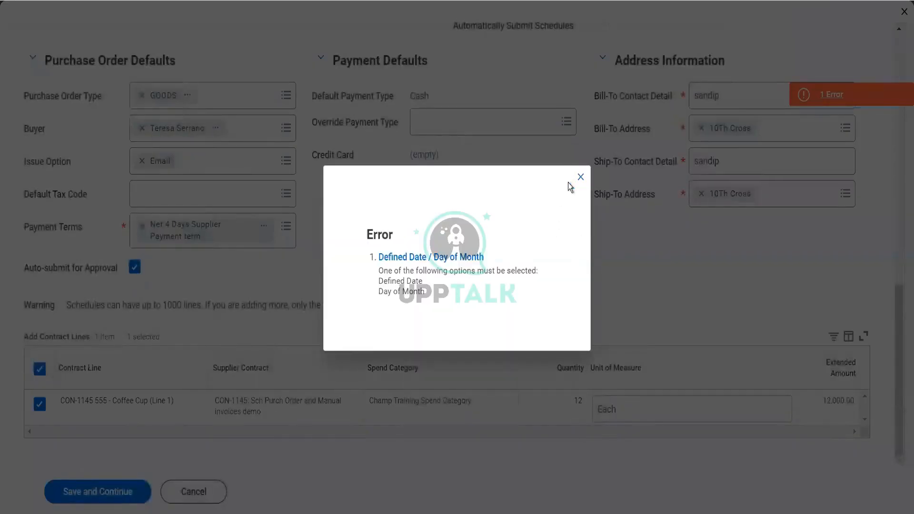
click(580, 177)
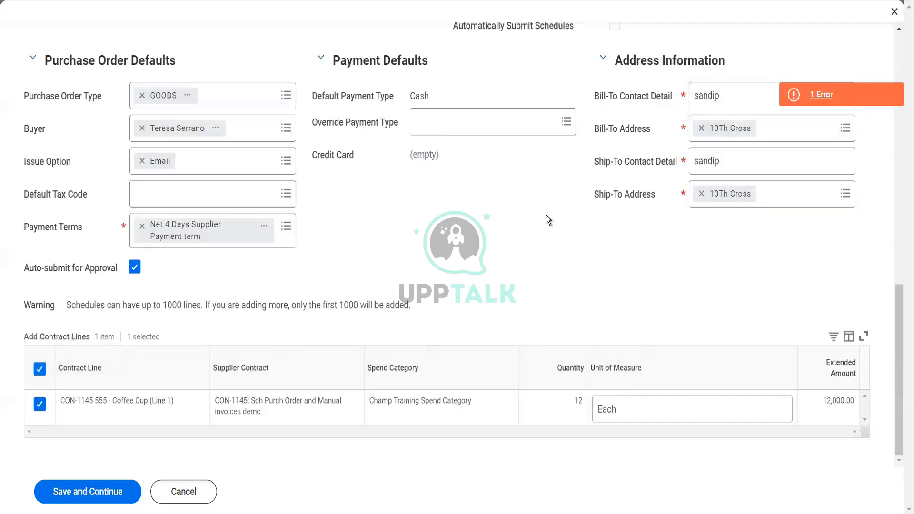
Set the schedule's date option to the defined date Contract Signed Date and save the schedule
scroll(535, 221, up, 8)
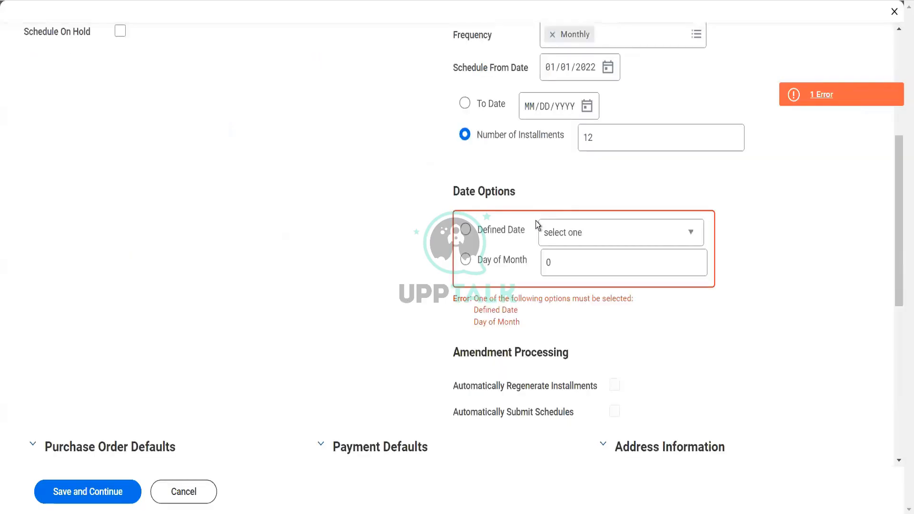
click(466, 230)
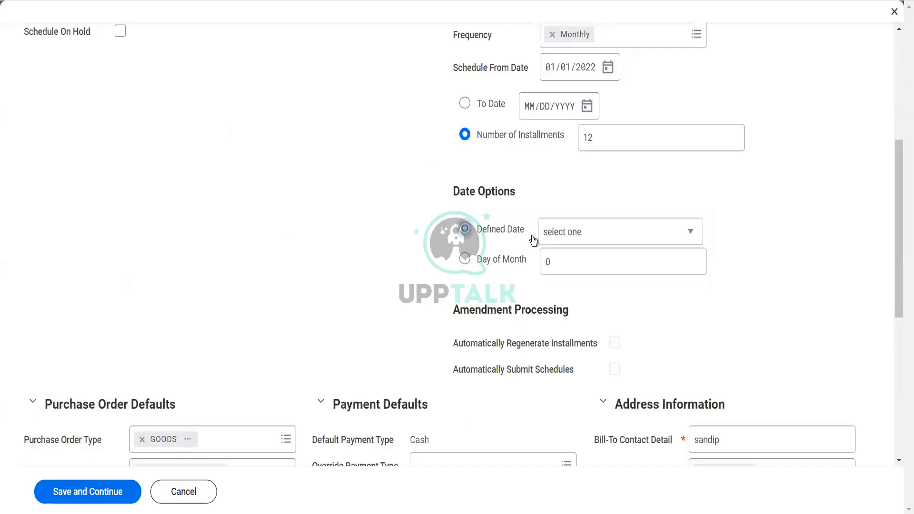
click(569, 238)
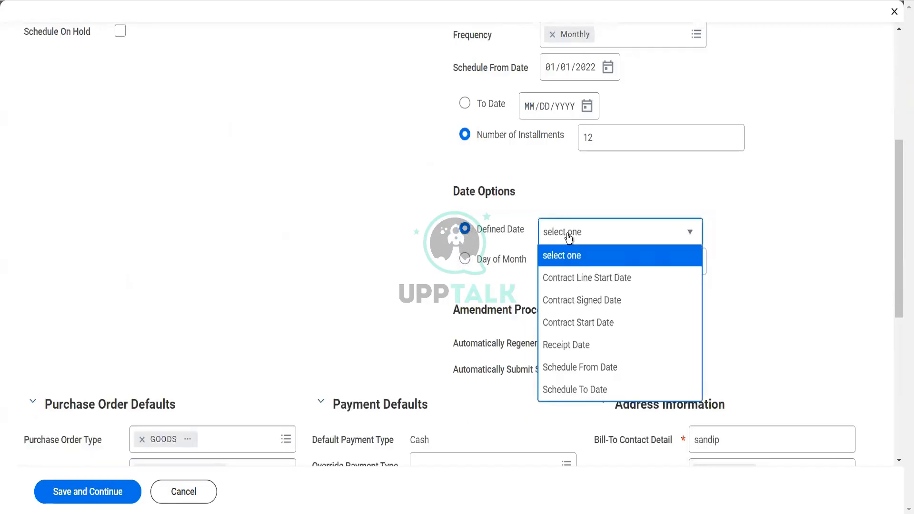
click(578, 304)
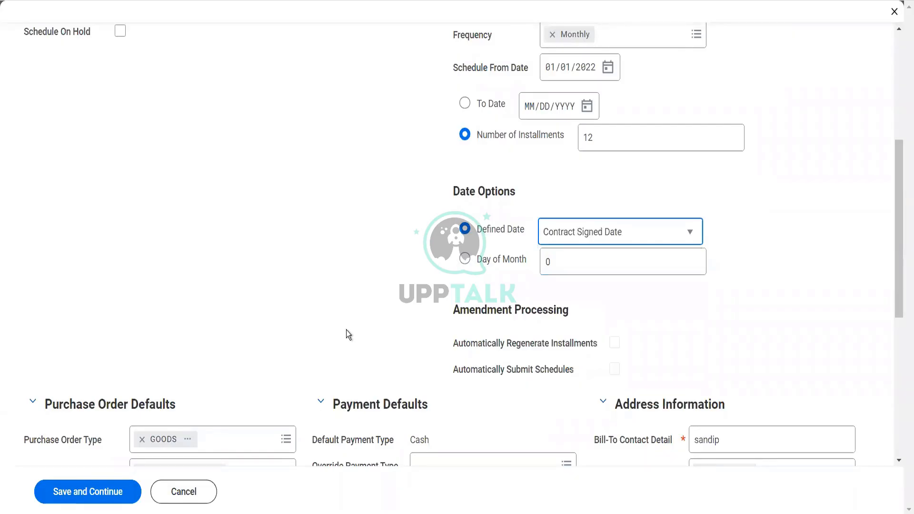
scroll(346, 330, up, 5)
scroll(346, 330, up, 2)
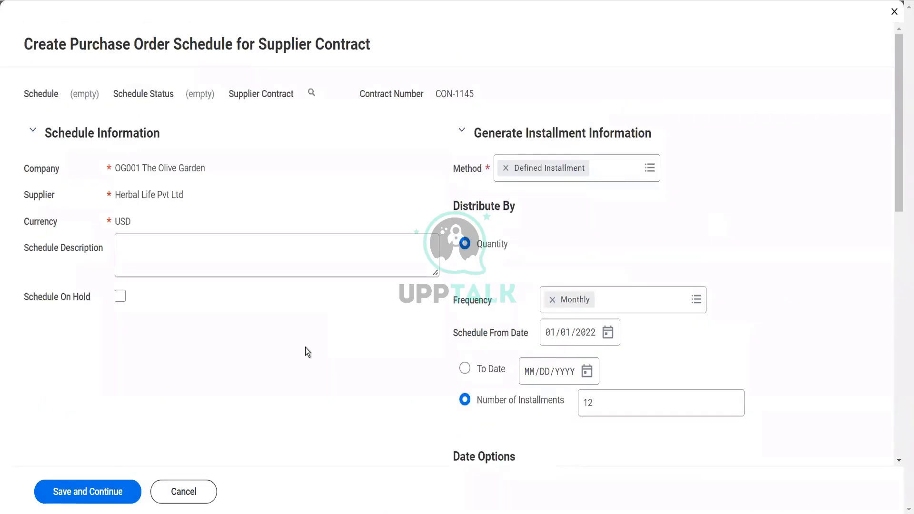
click(108, 501)
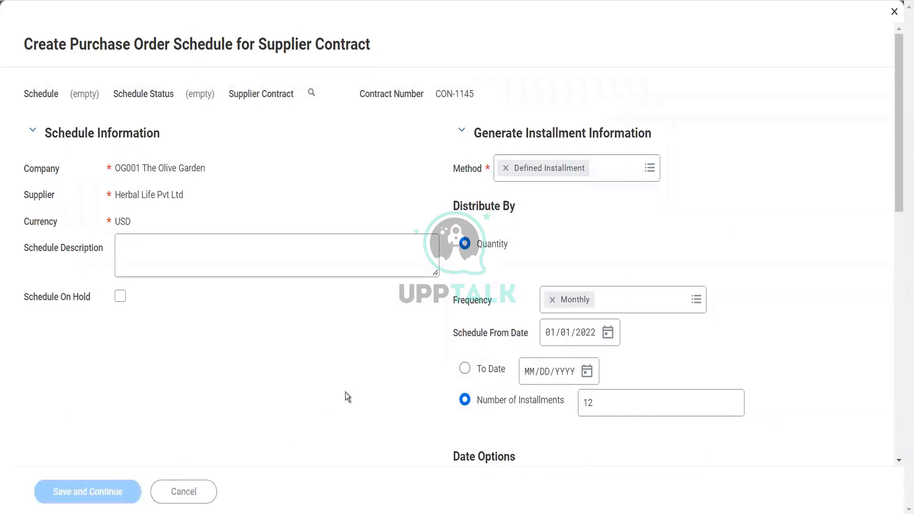
Preview the installment generation for the schedule, review the installments' dates, quantities and amounts, and cancel without creating them
scroll(318, 307, down, 5)
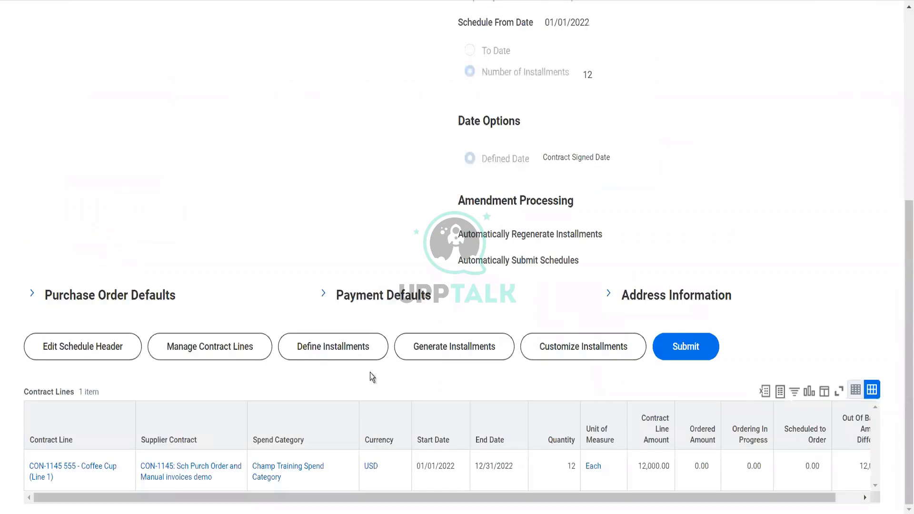
click(456, 352)
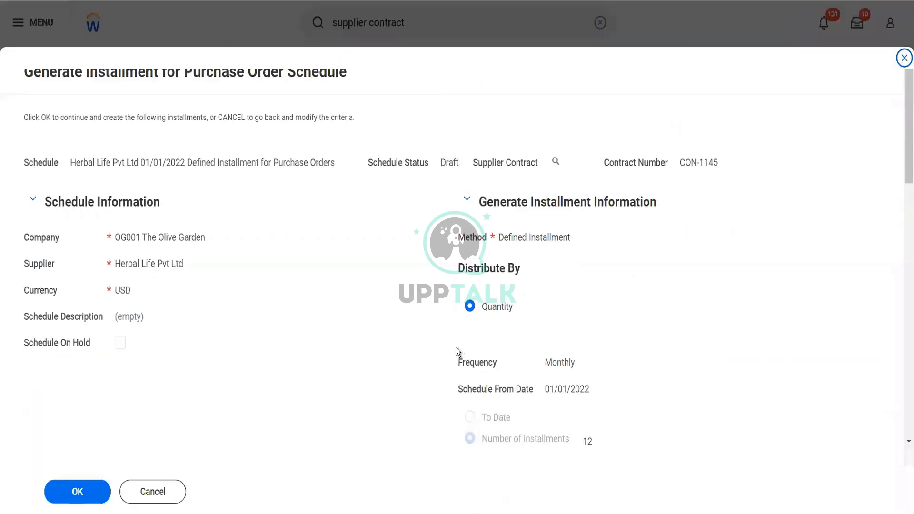
scroll(358, 316, down, 5)
scroll(358, 316, down, 10)
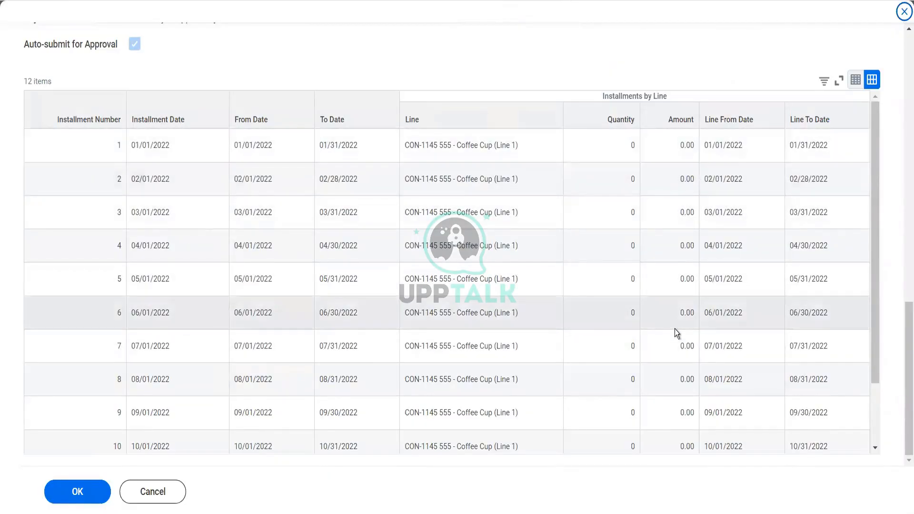
scroll(676, 333, down, 3)
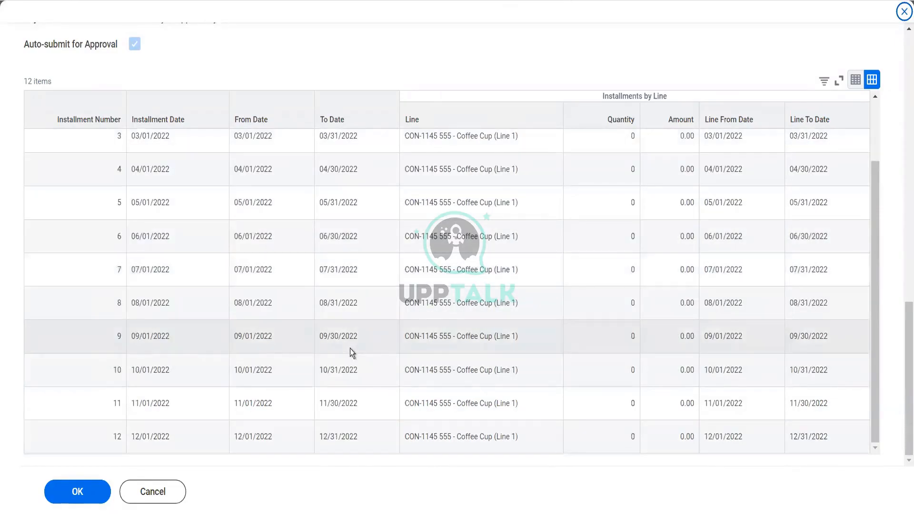
scroll(350, 349, up, 3)
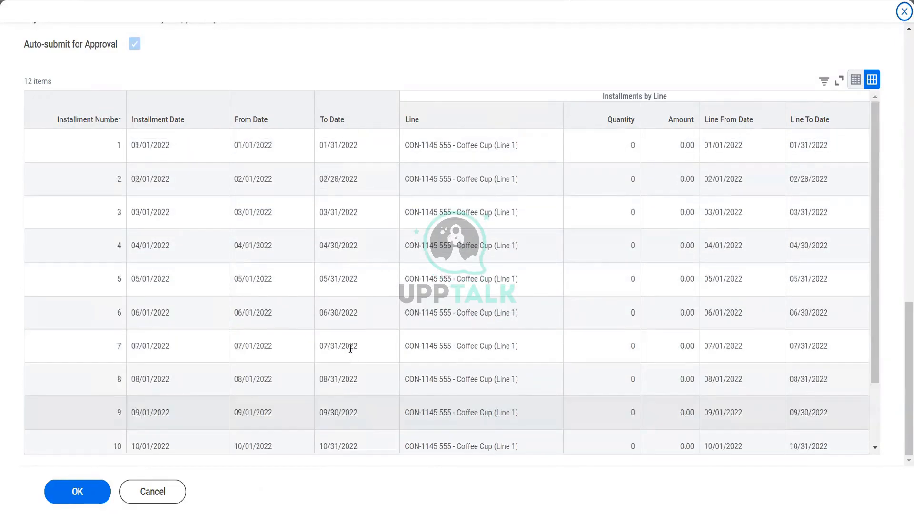
scroll(351, 349, up, 10)
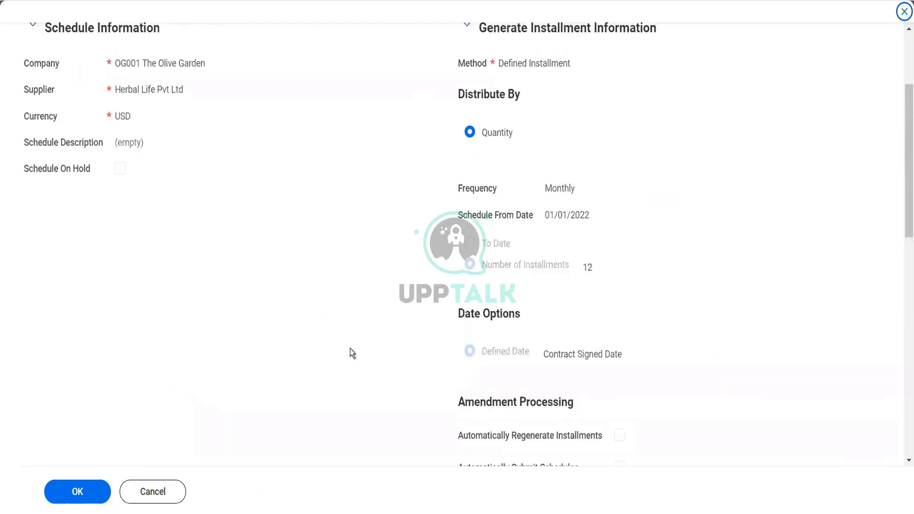
scroll(350, 348, down, 5)
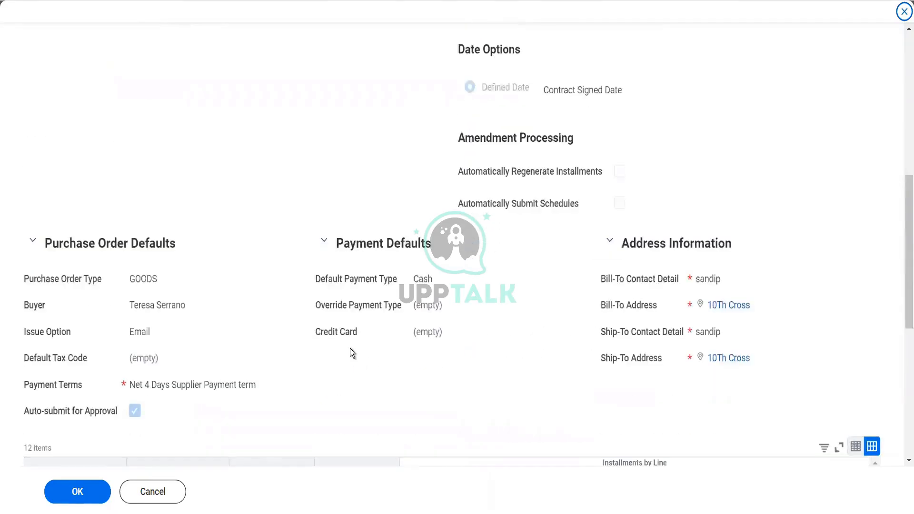
scroll(350, 348, down, 4)
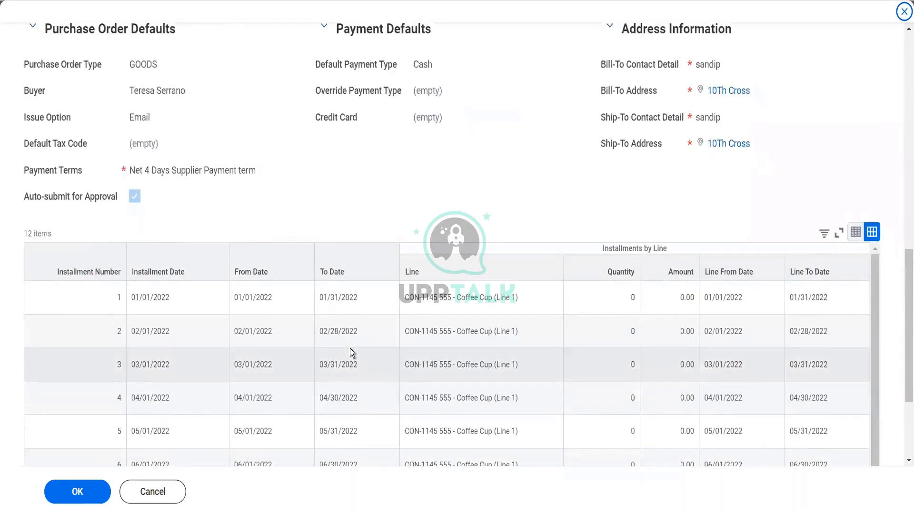
scroll(350, 348, down, 5)
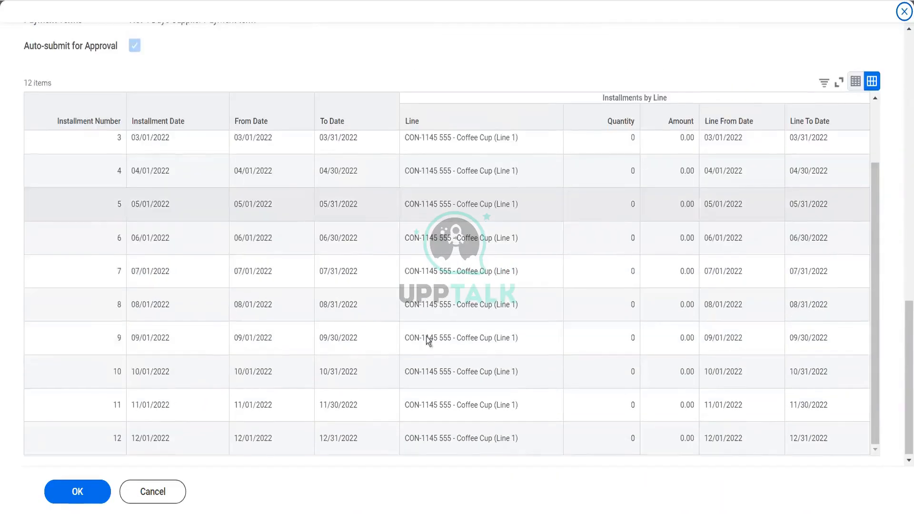
click(157, 498)
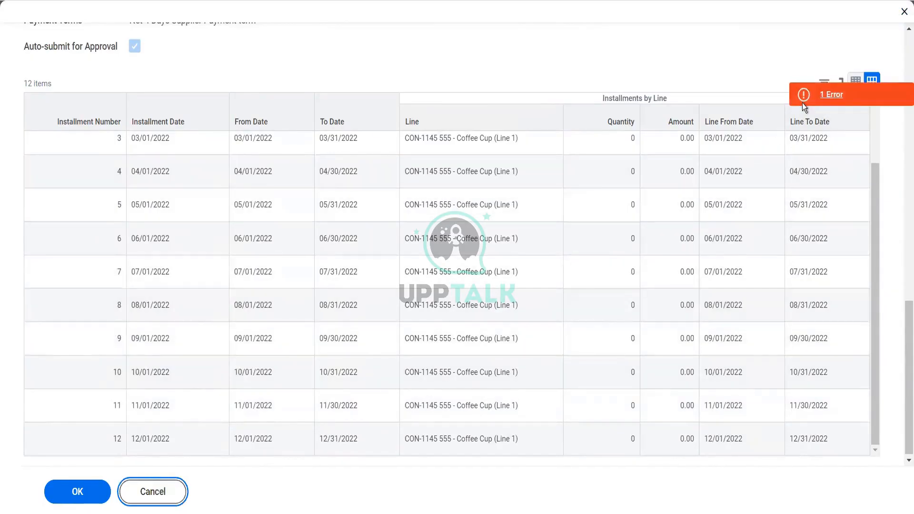
click(802, 102)
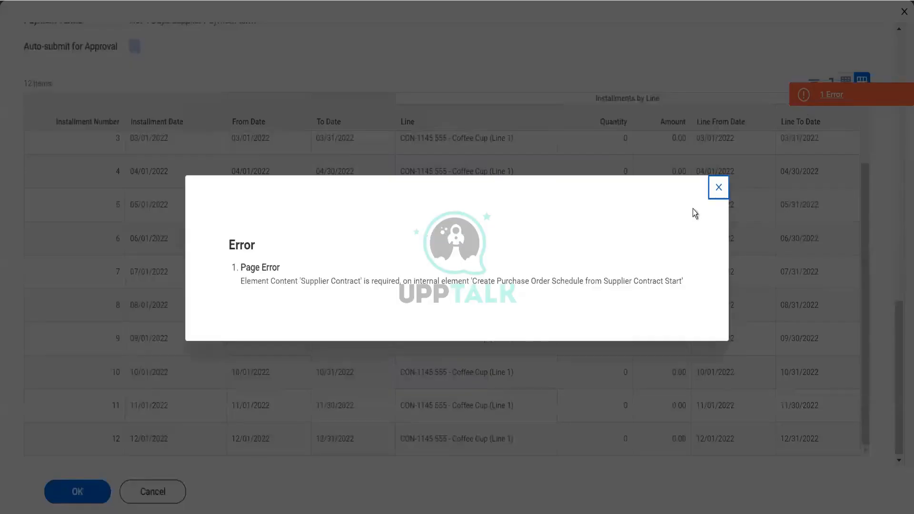
click(719, 188)
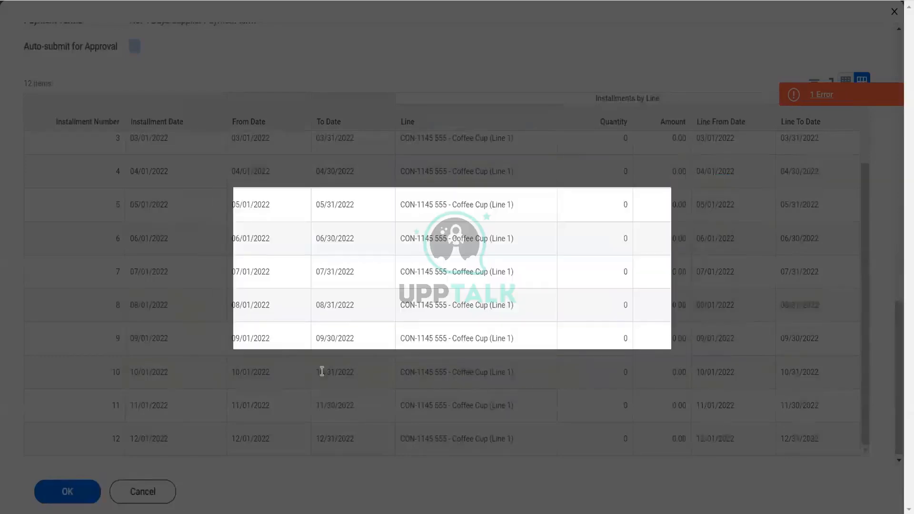
Return to the approved supplier contract and reopen its draft purchase order schedule for Herbal Life Pvt Ltd
click(374, 380)
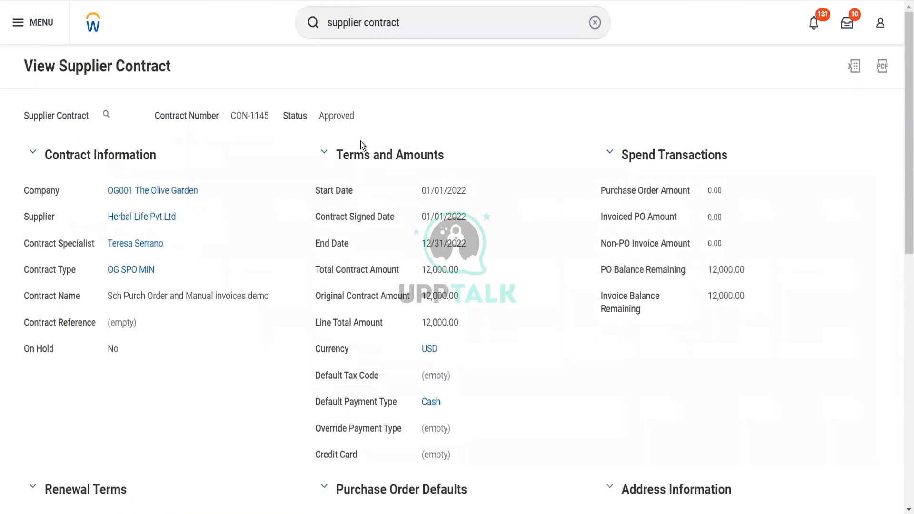
scroll(361, 141, down, 10)
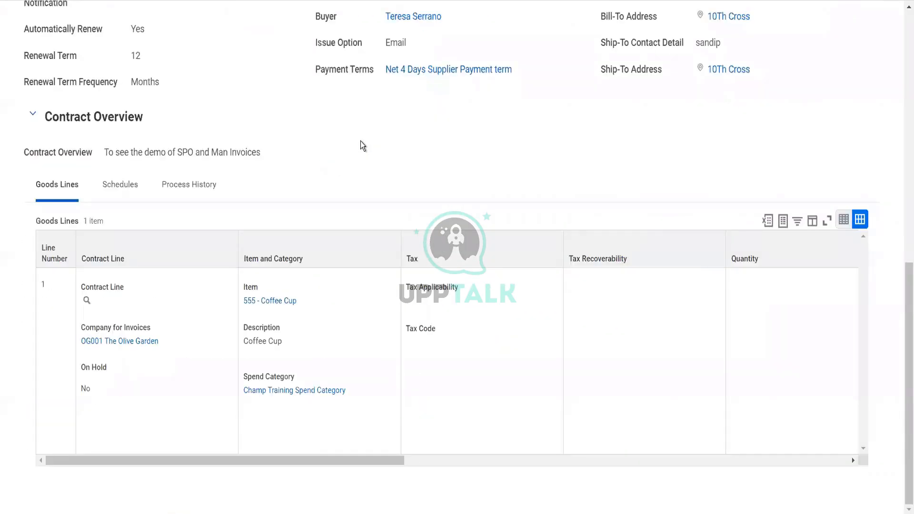
scroll(304, 255, up, 15)
scroll(303, 256, down, 10)
click(129, 191)
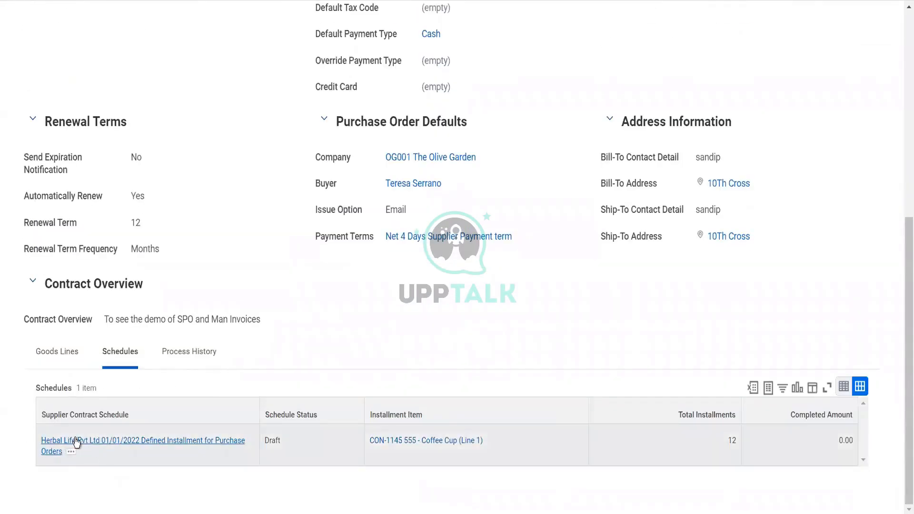
click(76, 442)
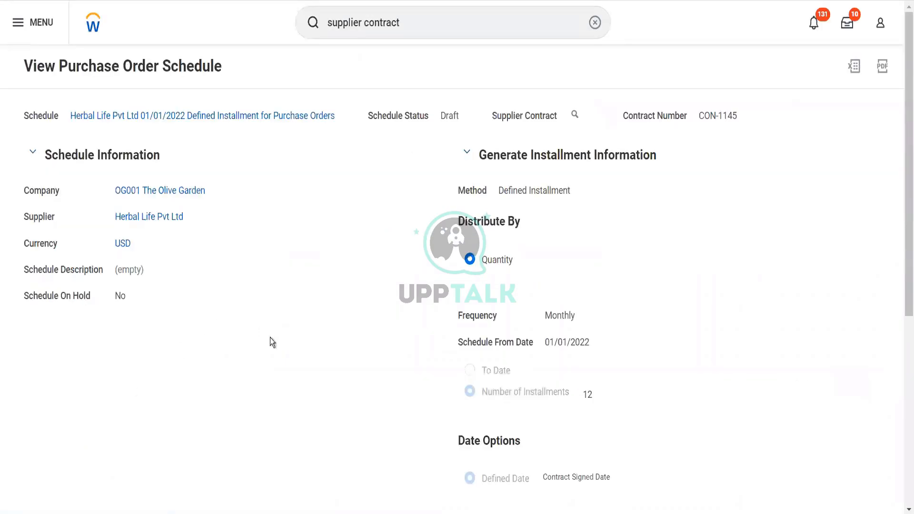
Preview the schedule's installment generation again, check the quantity and amount of each Coffee Cup installment, and cancel it
scroll(279, 350, down, 6)
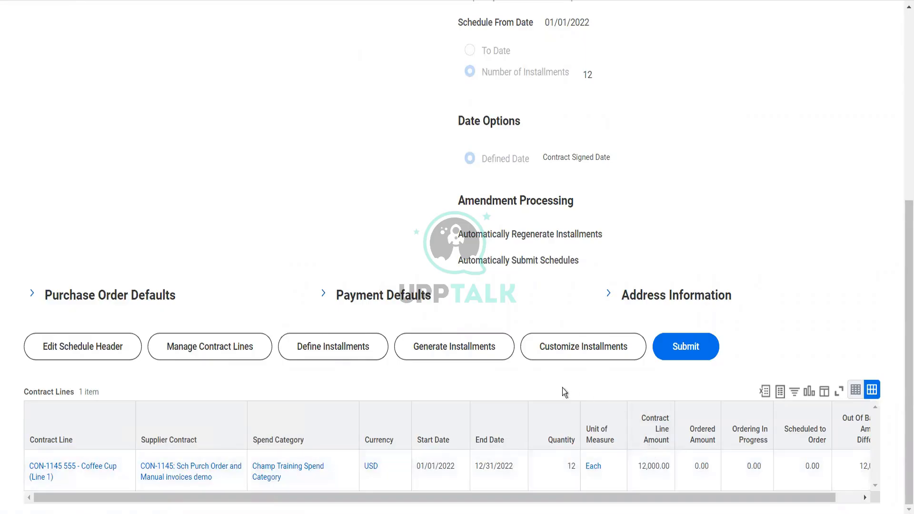
click(350, 351)
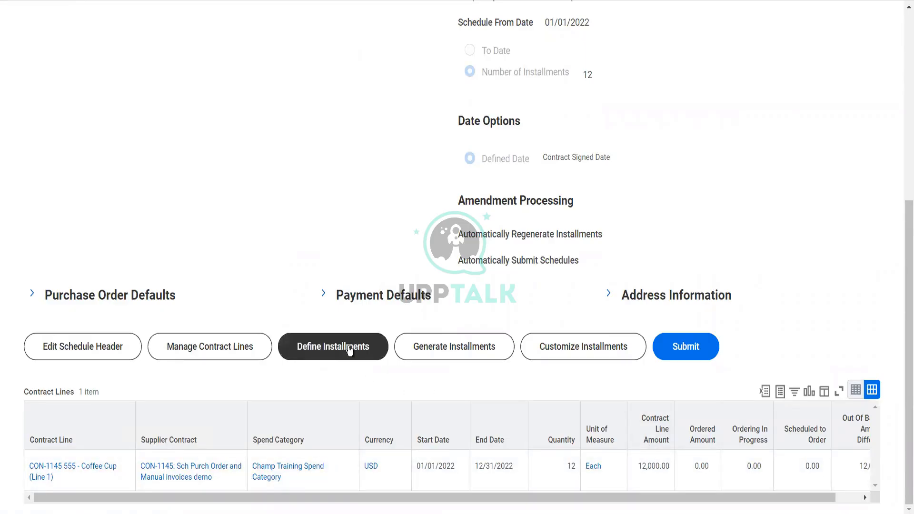
click(455, 353)
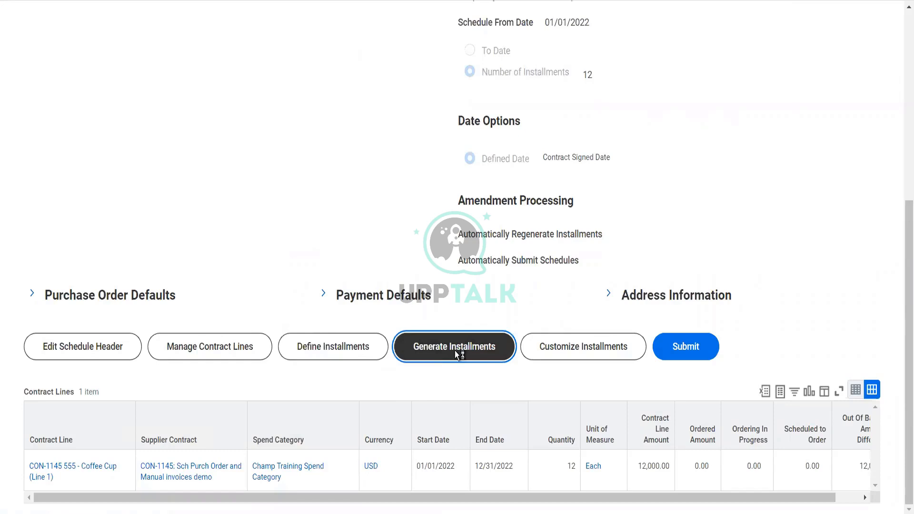
scroll(455, 351, down, 10)
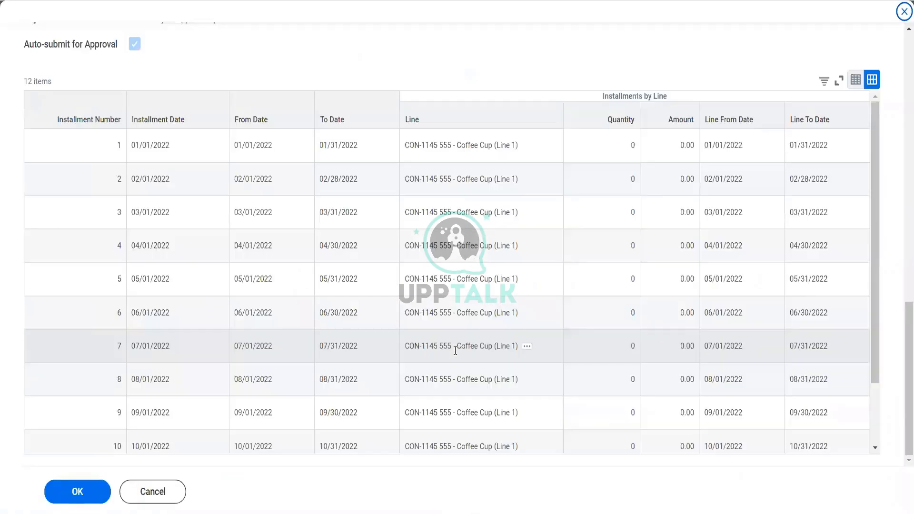
scroll(456, 350, down, 2)
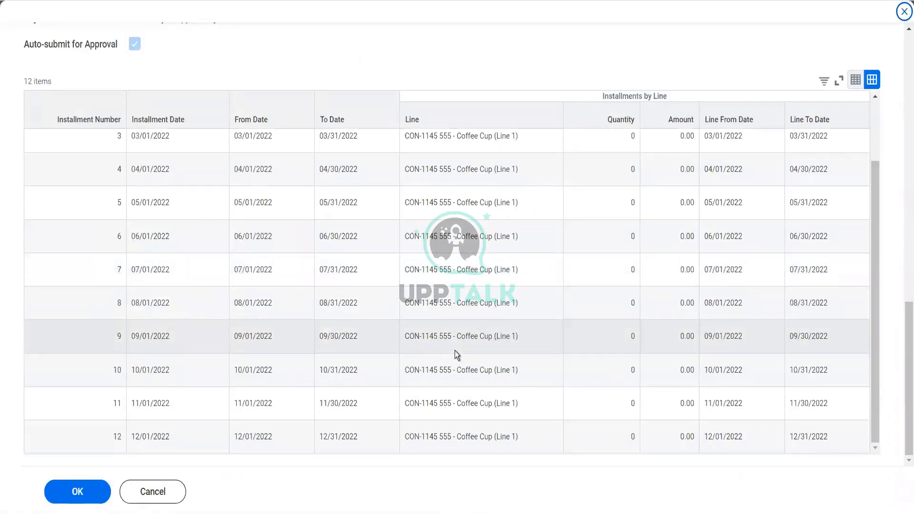
click(159, 497)
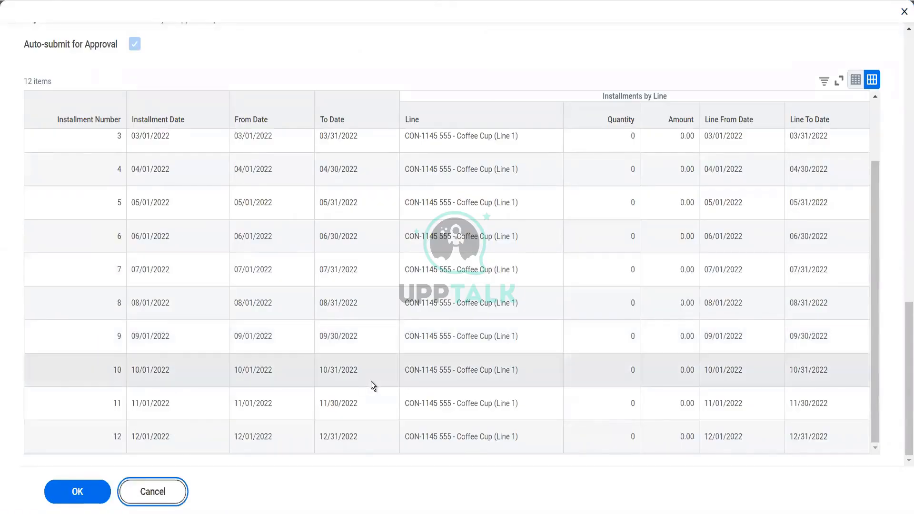
Select the Coffee Cup contract line in the installment definition and save it as a defined installment schedule
scroll(372, 385, down, 6)
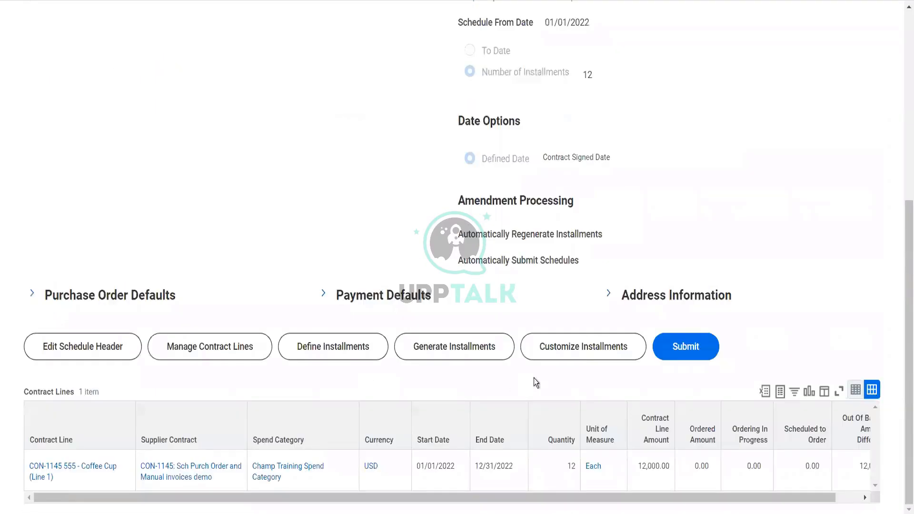
click(545, 351)
click(332, 354)
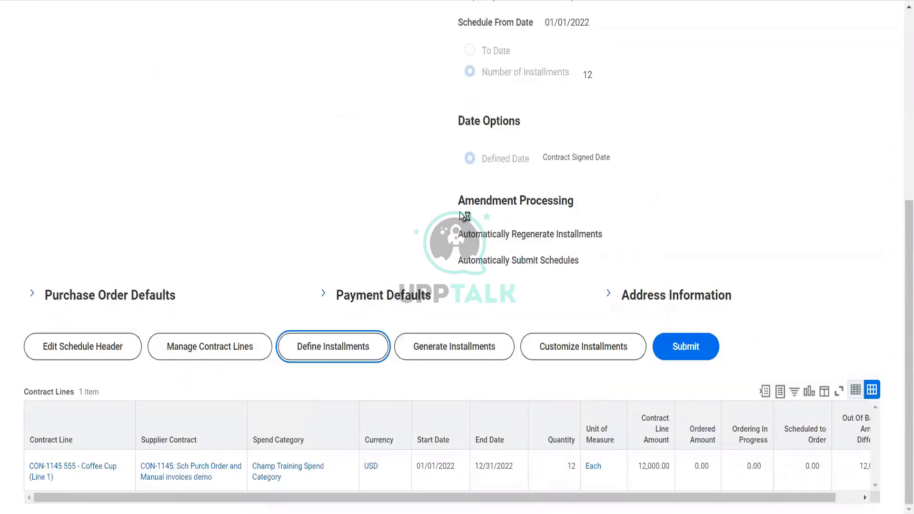
scroll(436, 190, down, 10)
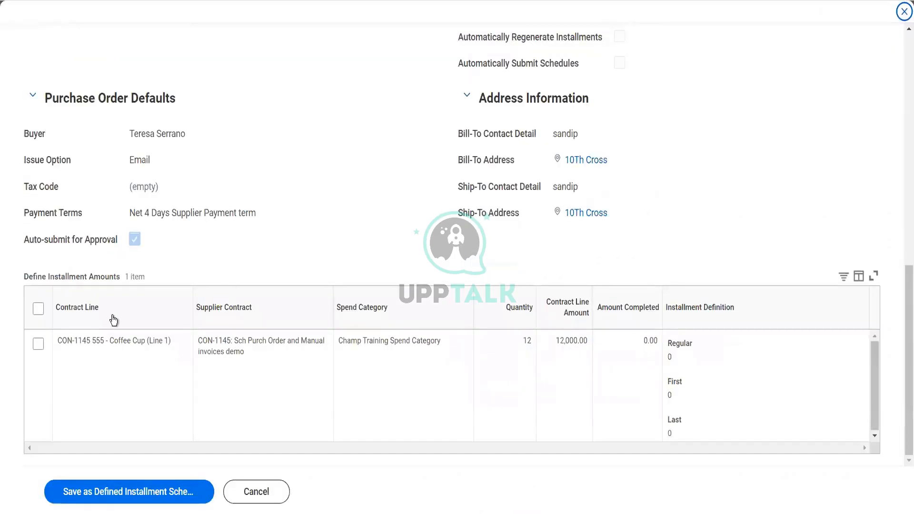
click(38, 309)
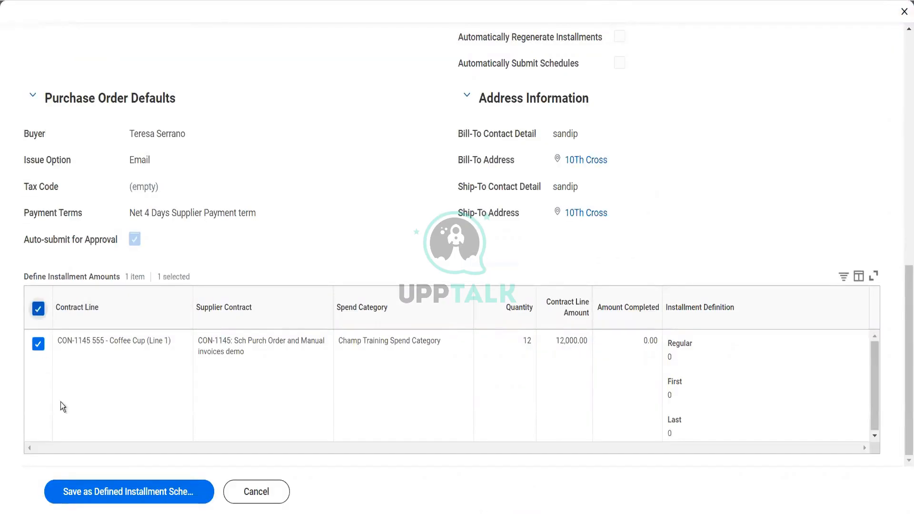
click(112, 495)
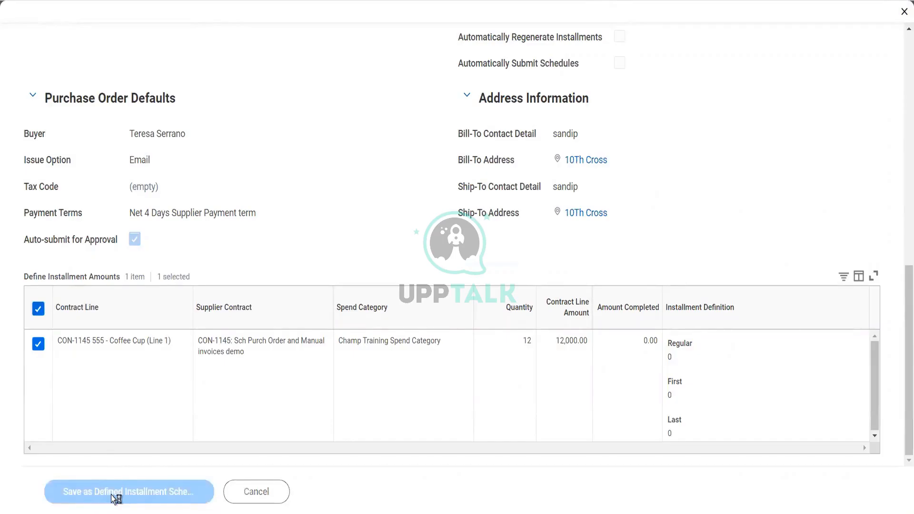
Generate the 12 monthly installments for the Coffee Cup line of the purchase order schedule
scroll(312, 412, down, 7)
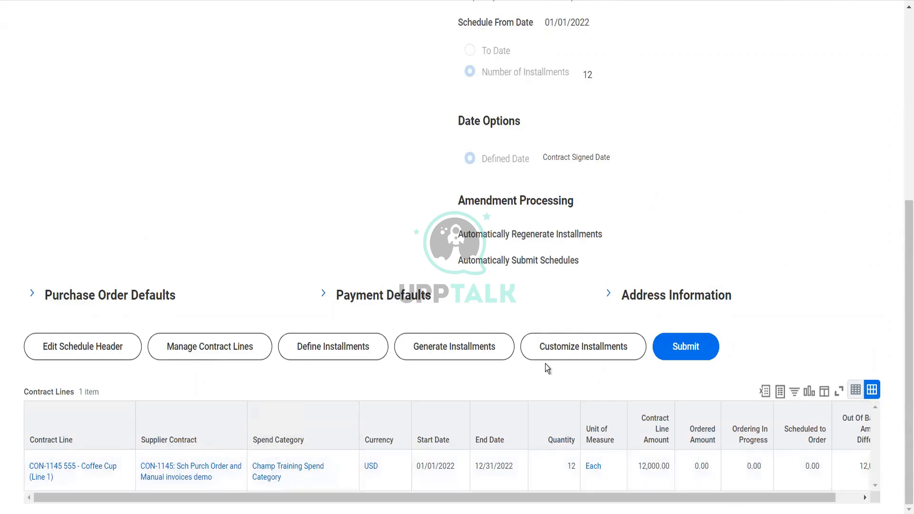
click(489, 353)
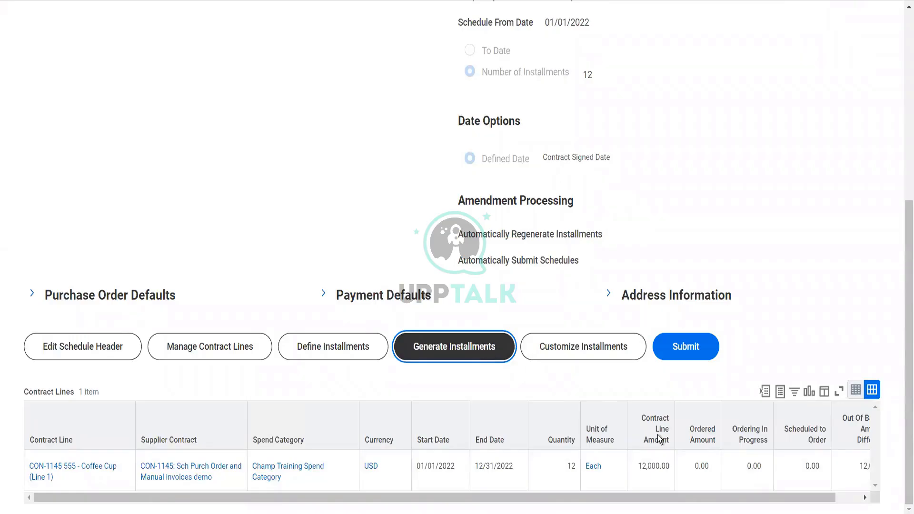
scroll(573, 363, down, 15)
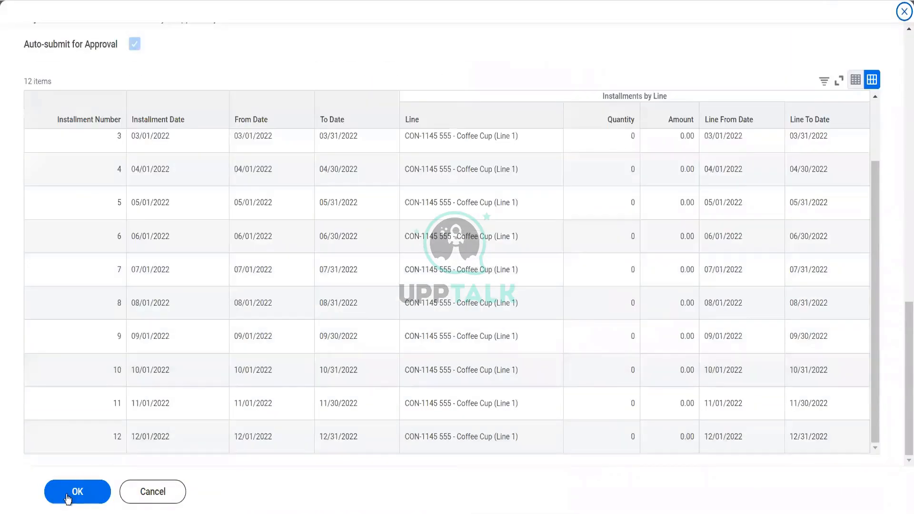
click(68, 498)
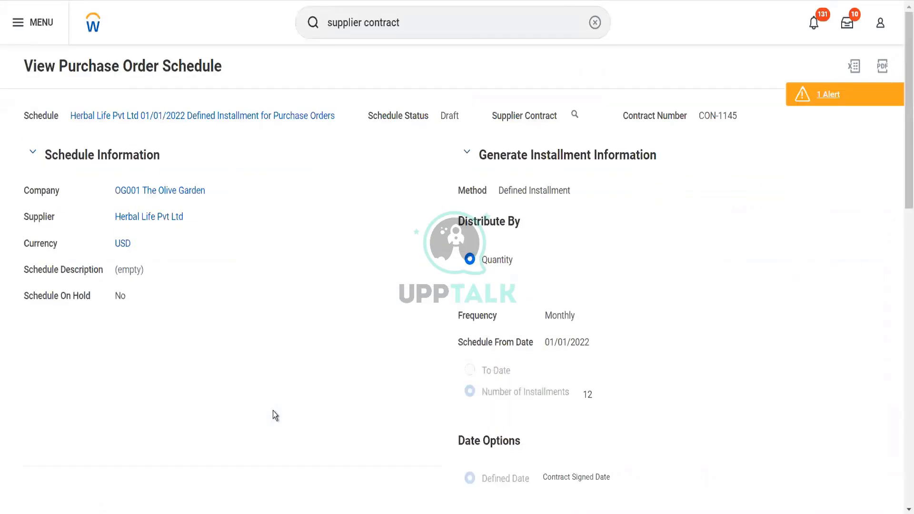
Open the 01/01/2022 installment for editing and examine its Coffee Cup line's quantity, cost, amount and dates
scroll(275, 415, down, 3)
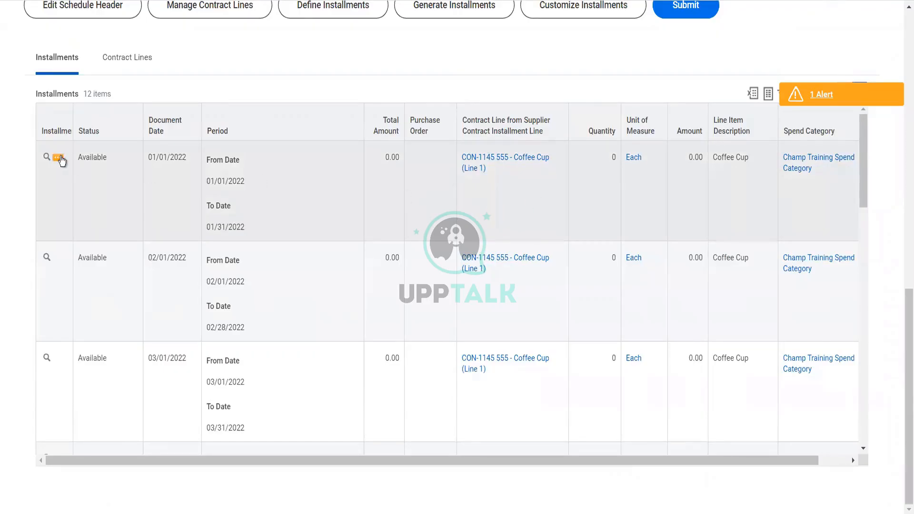
click(59, 159)
mouse_move(150, 213)
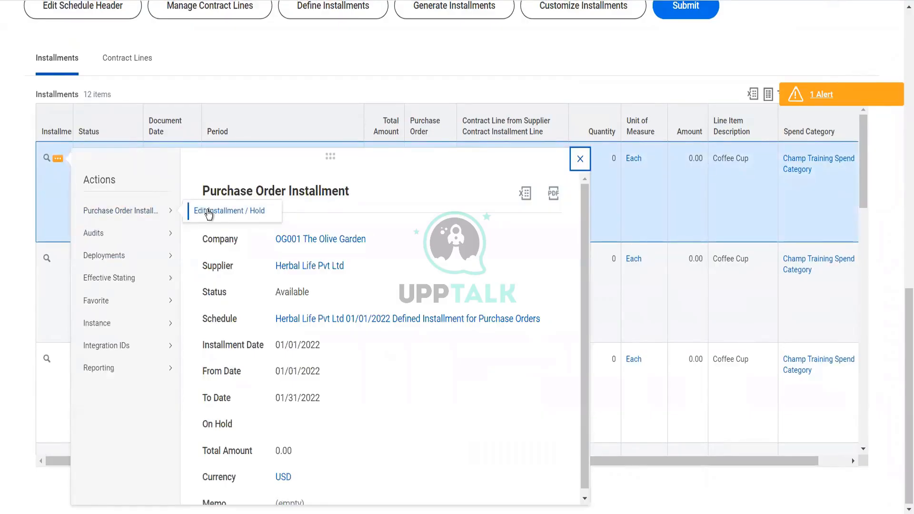
click(208, 211)
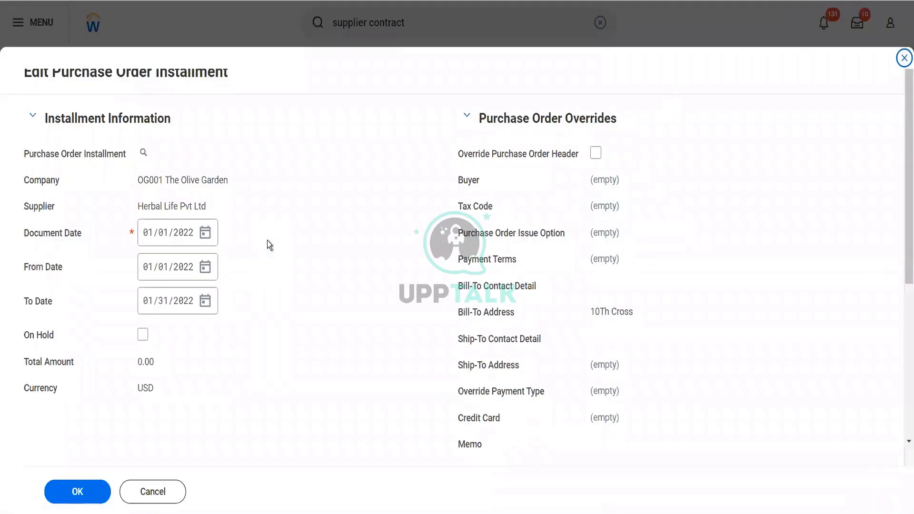
scroll(267, 241, down, 5)
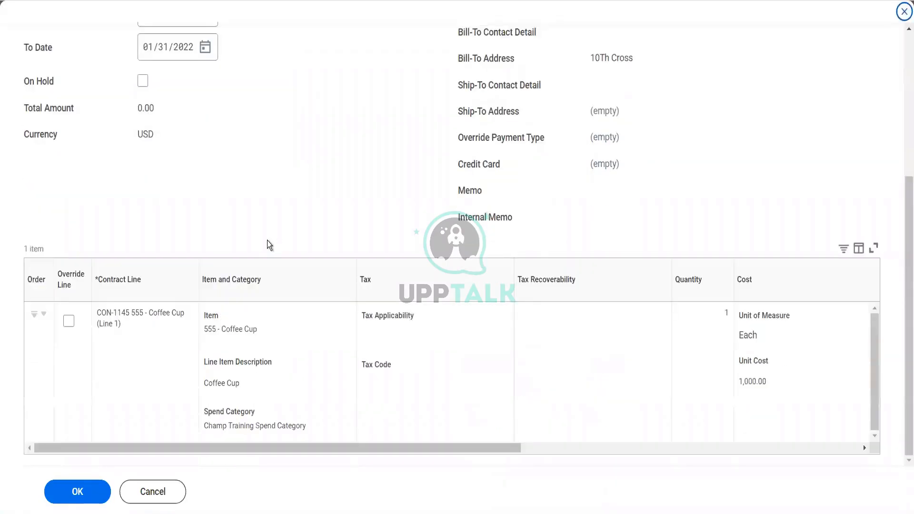
scroll(324, 375, right, 6)
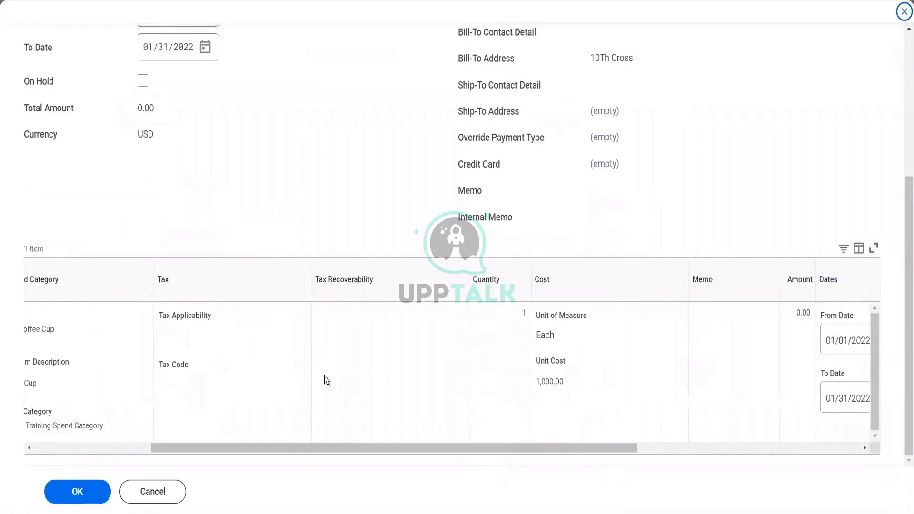
scroll(324, 376, right, 2)
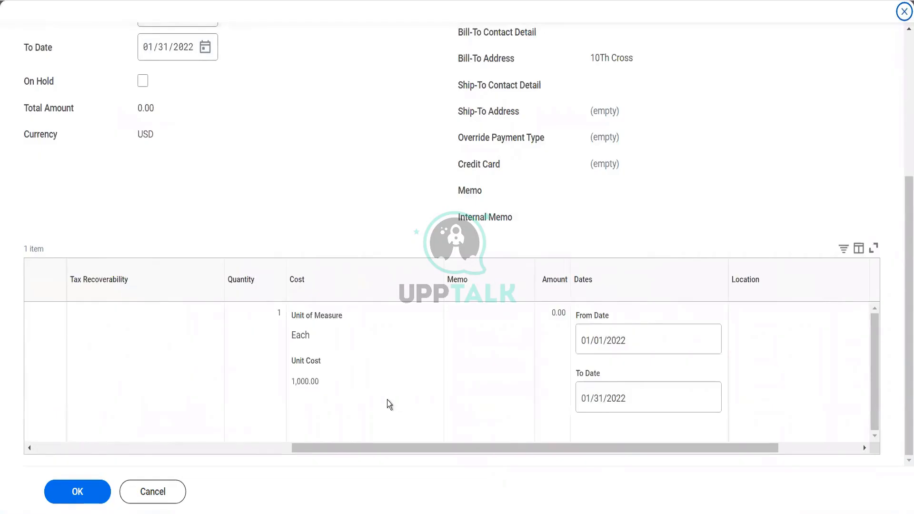
scroll(331, 390, right, 5)
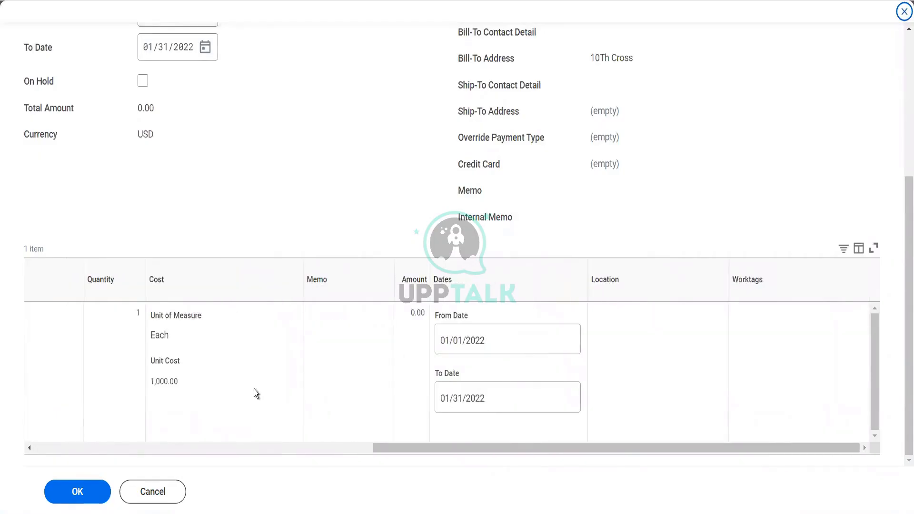
scroll(253, 390, left, 12)
scroll(85, 339, left, 8)
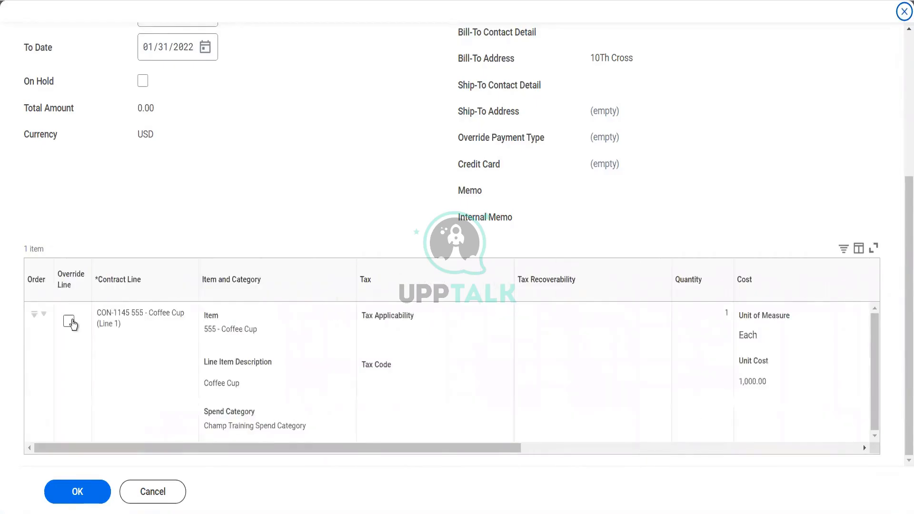
Enable the line override for the Coffee Cup line of the 01/01/2022 installment and save the installment
click(70, 322)
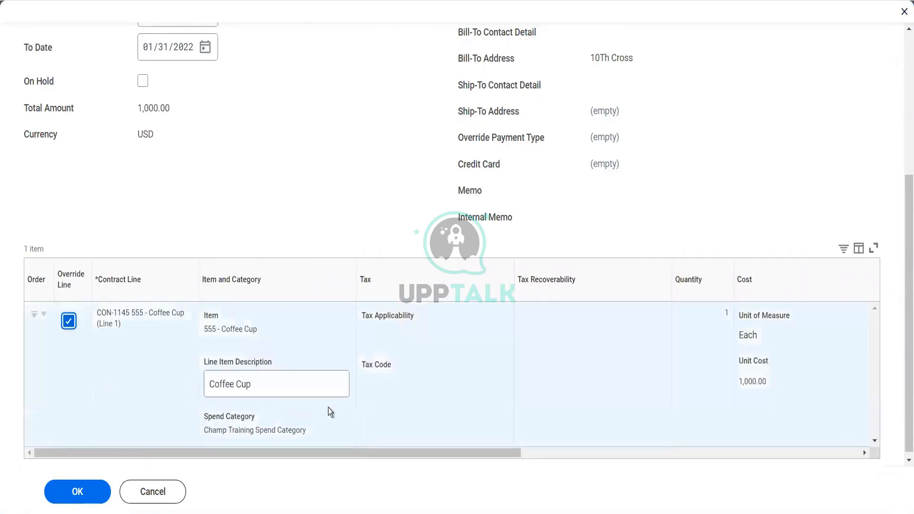
scroll(350, 412, right, 15)
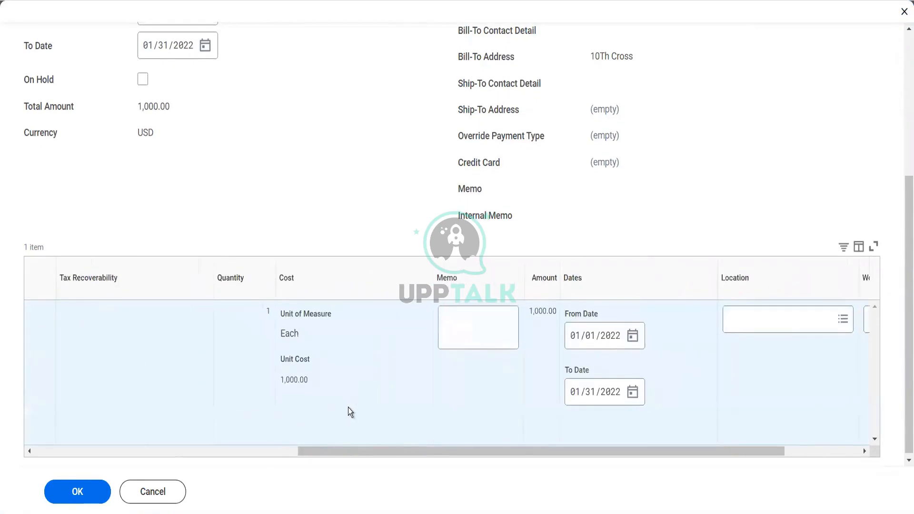
scroll(350, 413, right, 5)
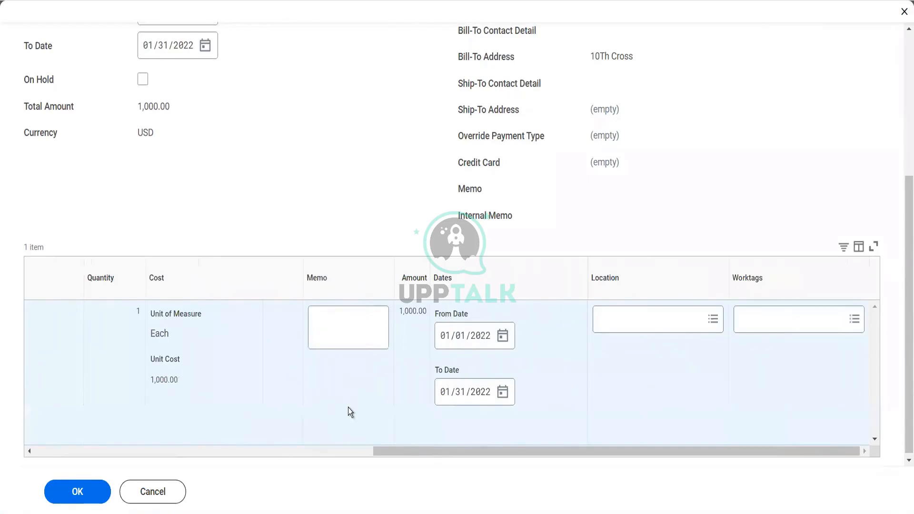
click(78, 500)
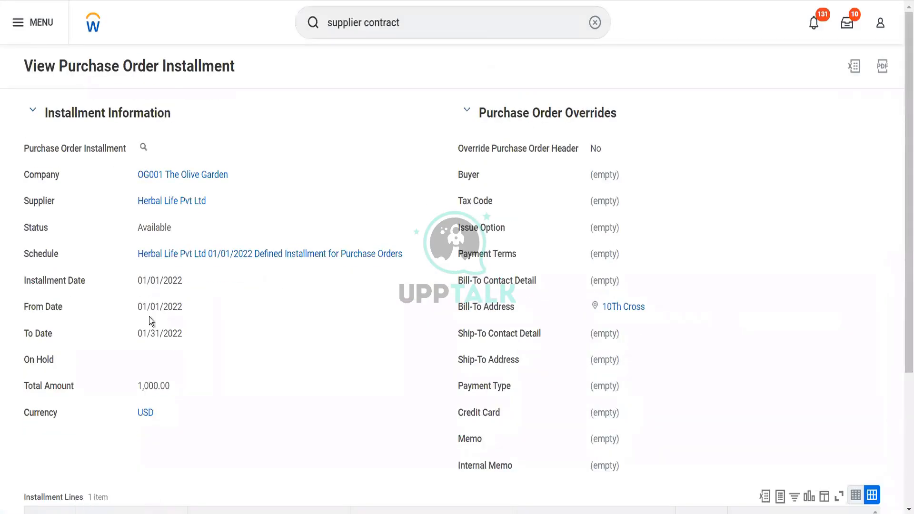
Review the saved installment's total and lines, and check which related actions the purchase order installment offers
scroll(241, 317, down, 4)
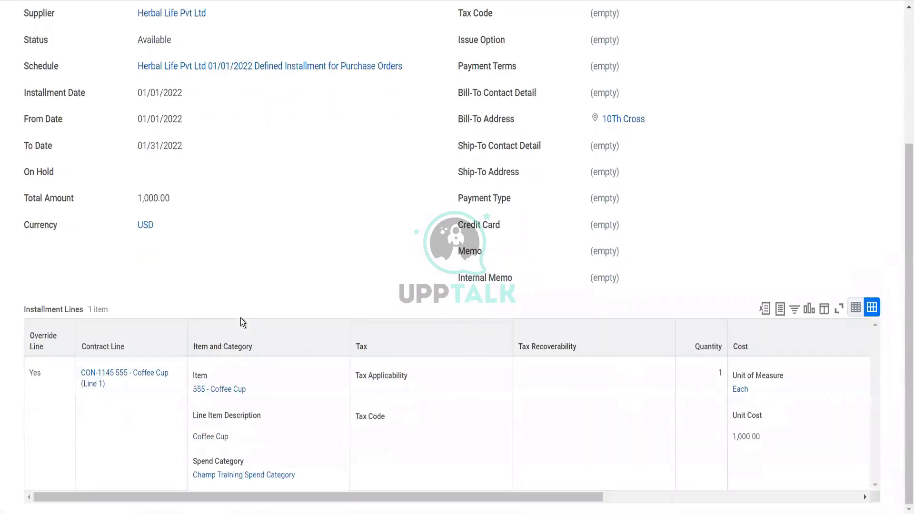
scroll(240, 318, up, 4)
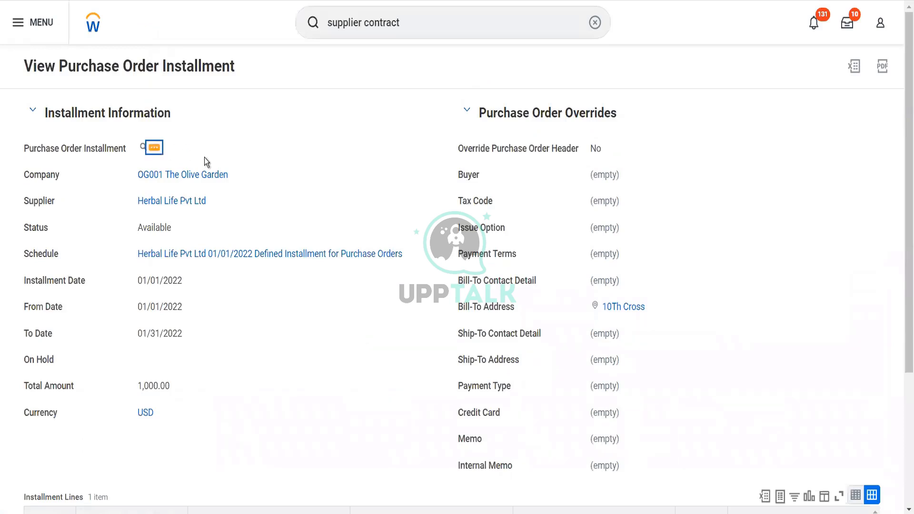
click(154, 148)
mouse_move(252, 202)
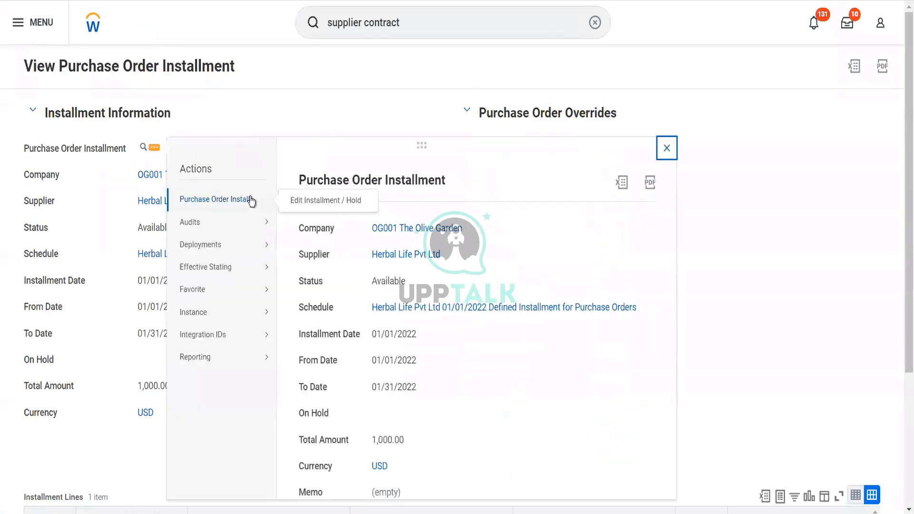
mouse_move(266, 357)
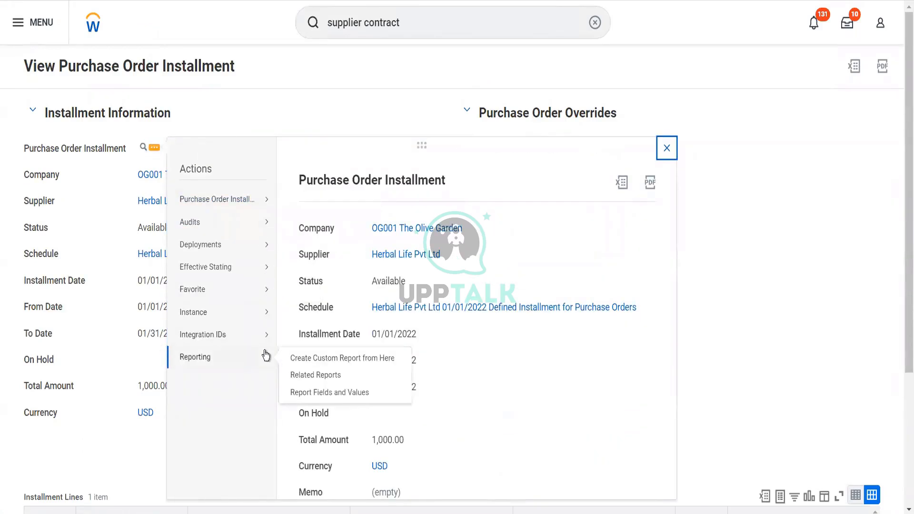
click(119, 406)
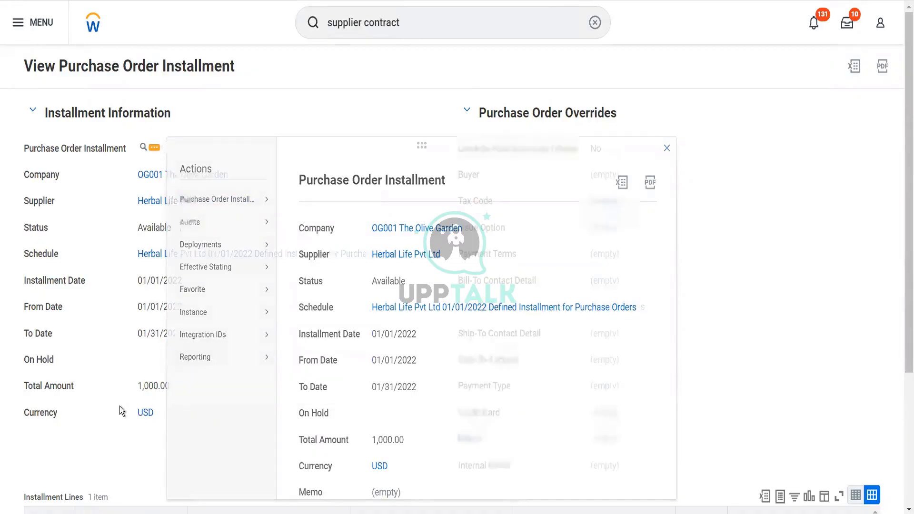
Check the related actions of the installment's Coffee Cup contract line and view its audit entries
scroll(119, 406, down, 4)
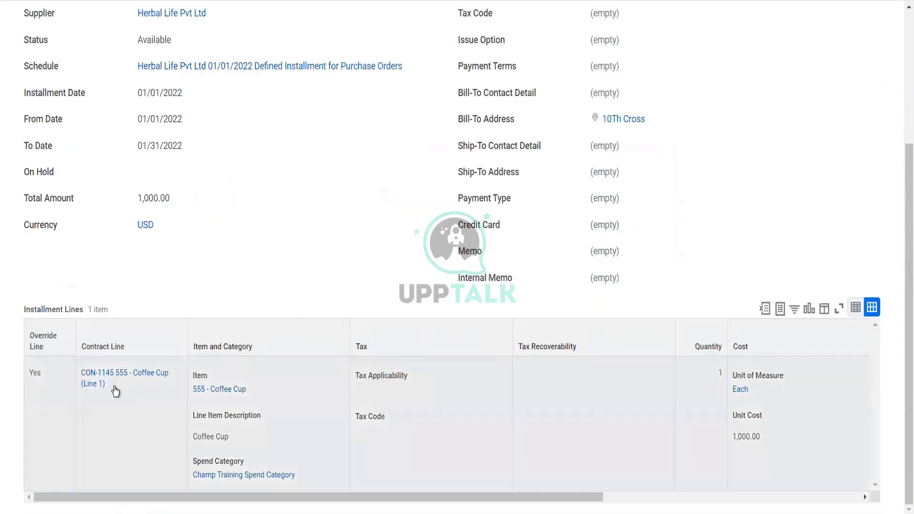
mouse_move(116, 389)
click(155, 404)
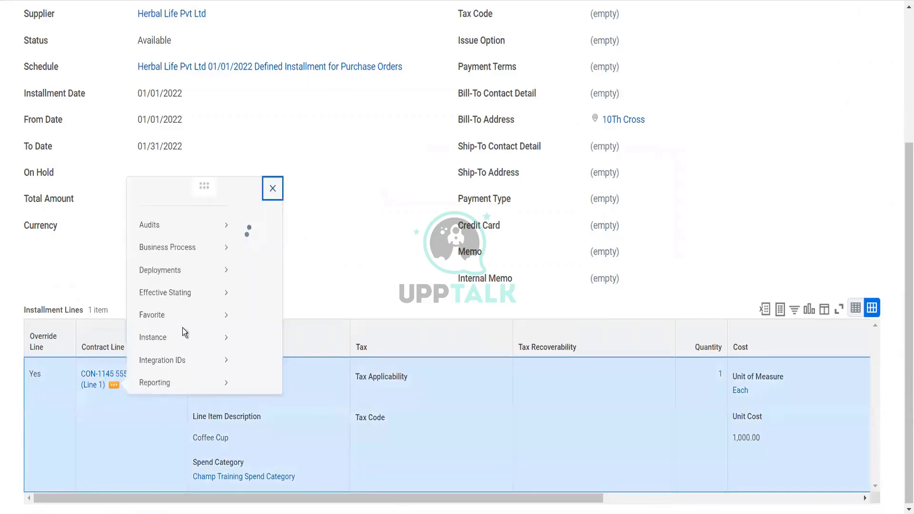
mouse_move(220, 129)
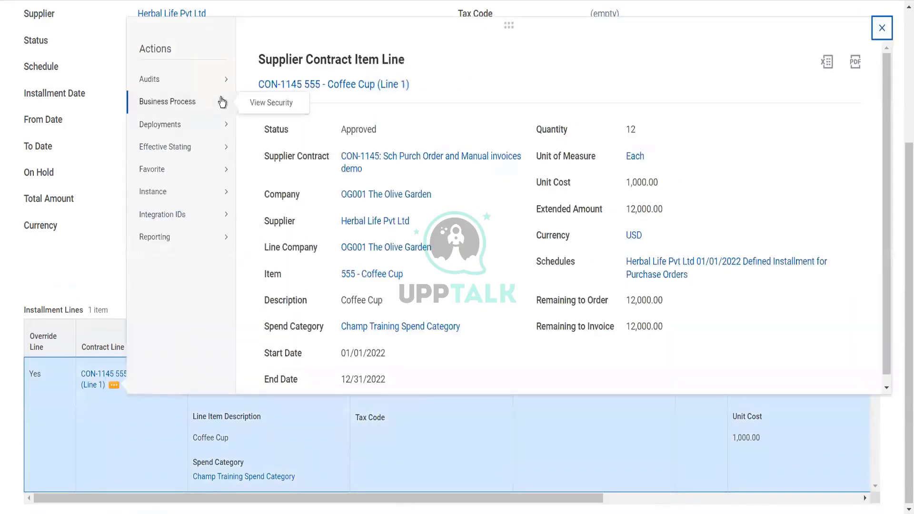
mouse_move(224, 146)
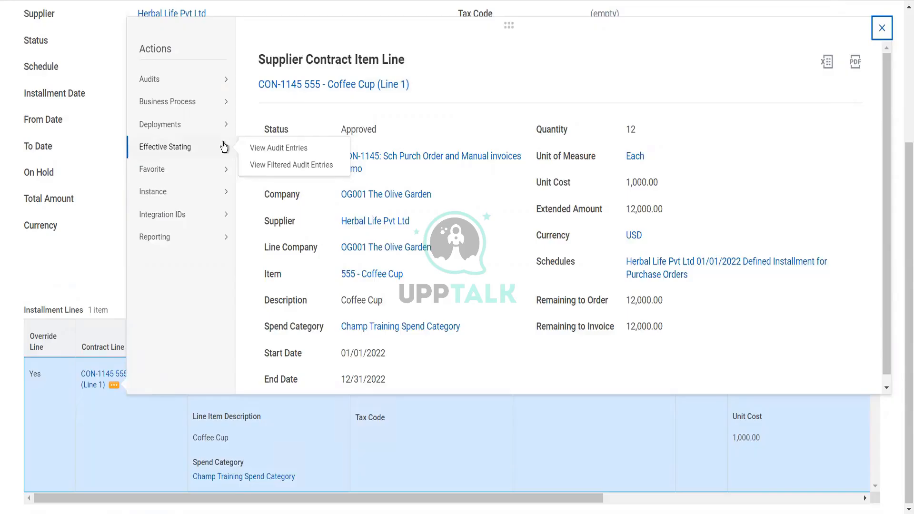
key(Escape)
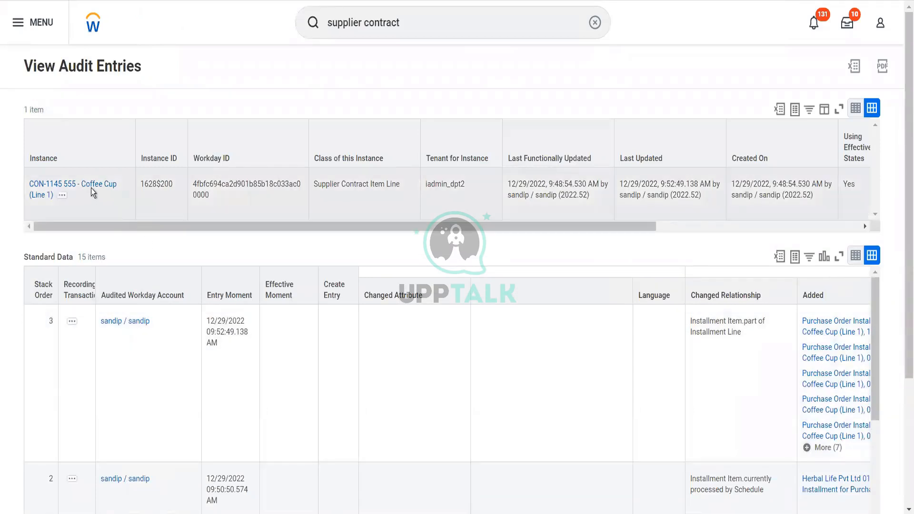
Open the Coffee Cup supplier contract item line and examine its summary, contract details and available related actions
click(90, 188)
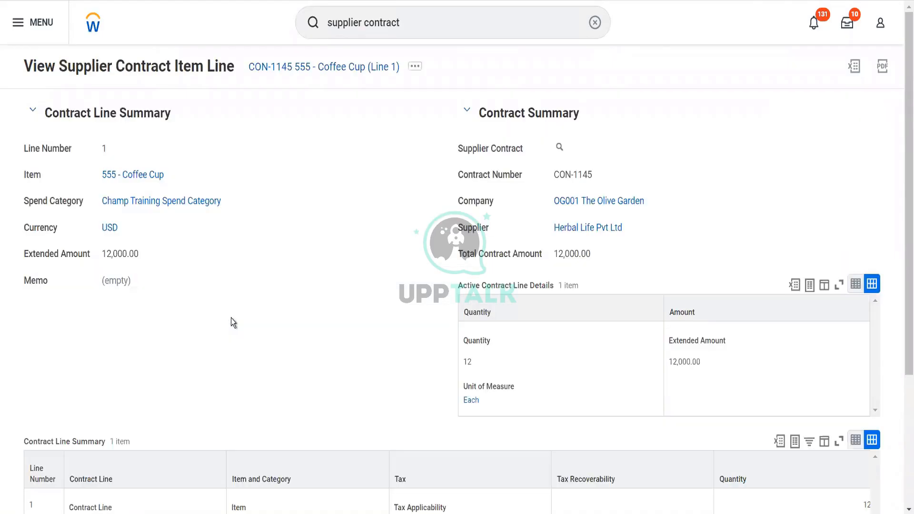
scroll(231, 318, down, 4)
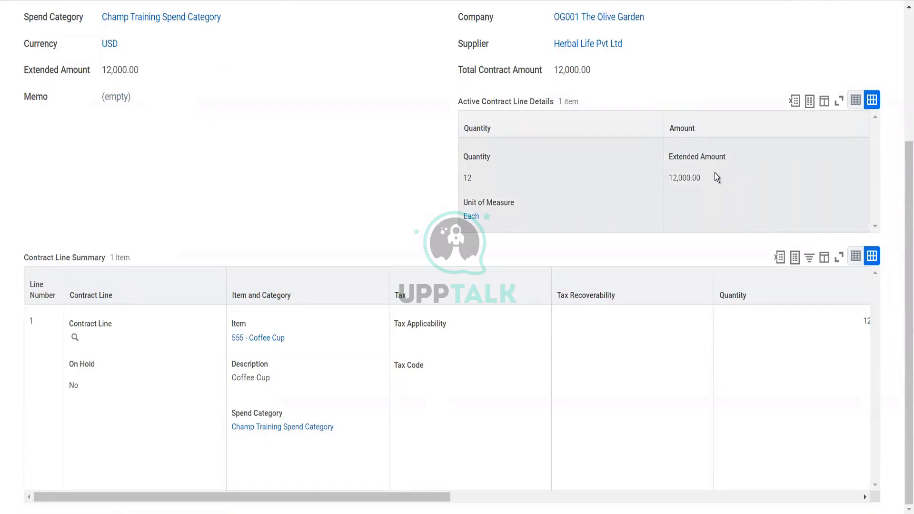
scroll(630, 153, up, 4)
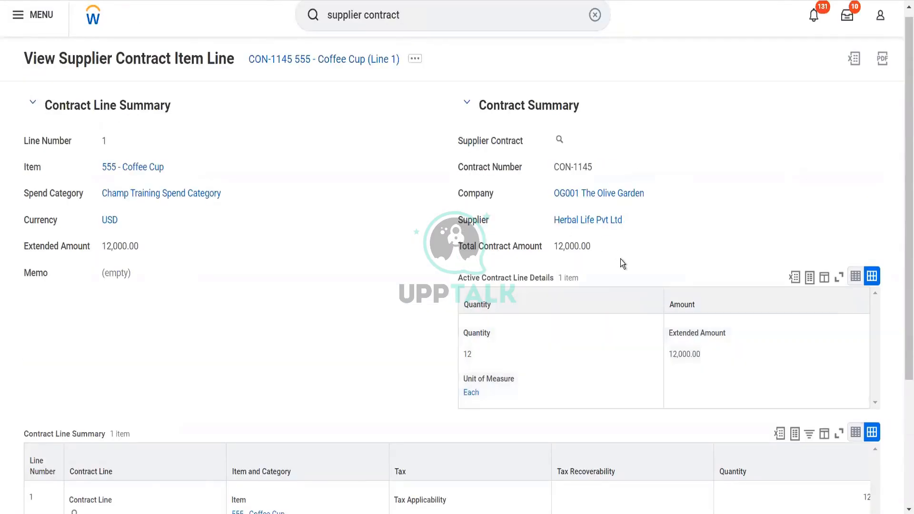
mouse_move(571, 144)
scroll(310, 310, down, 4)
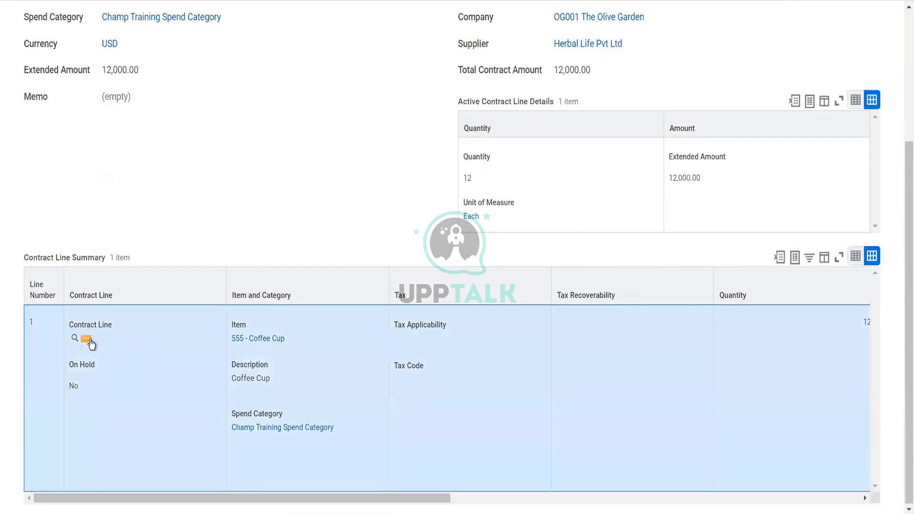
click(87, 339)
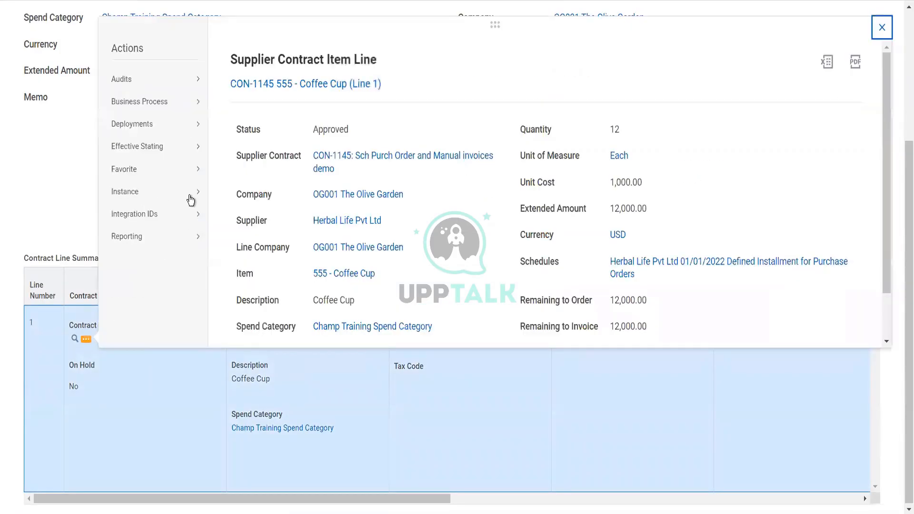
mouse_move(200, 117)
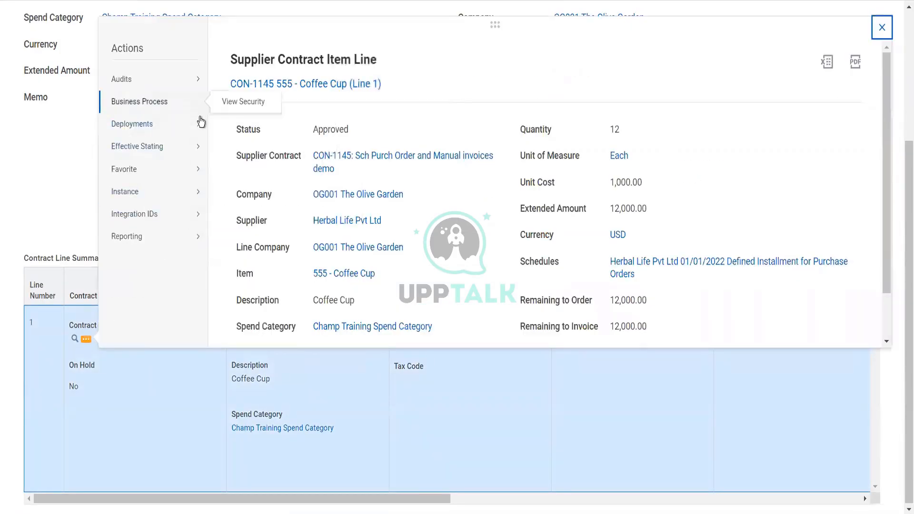
click(84, 152)
scroll(84, 155, up, 4)
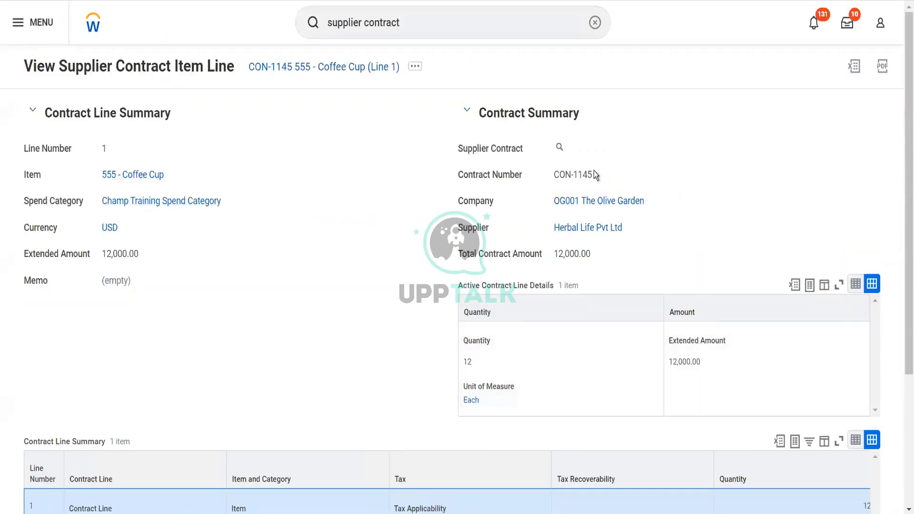
Copy the contract number CON-1145 and start a proxy session acting as the Senior Financial Analyst from WD People Insights
drag(593, 173, 556, 175)
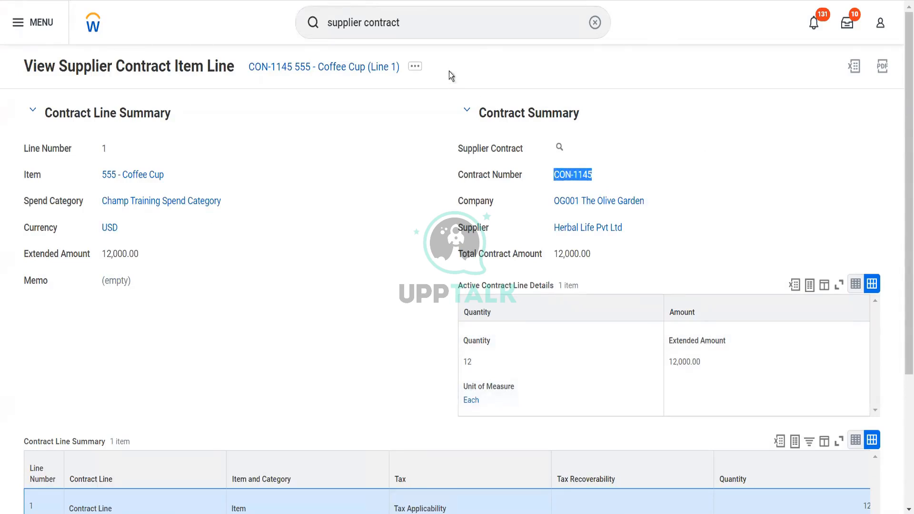
click(444, 22)
click(444, 23)
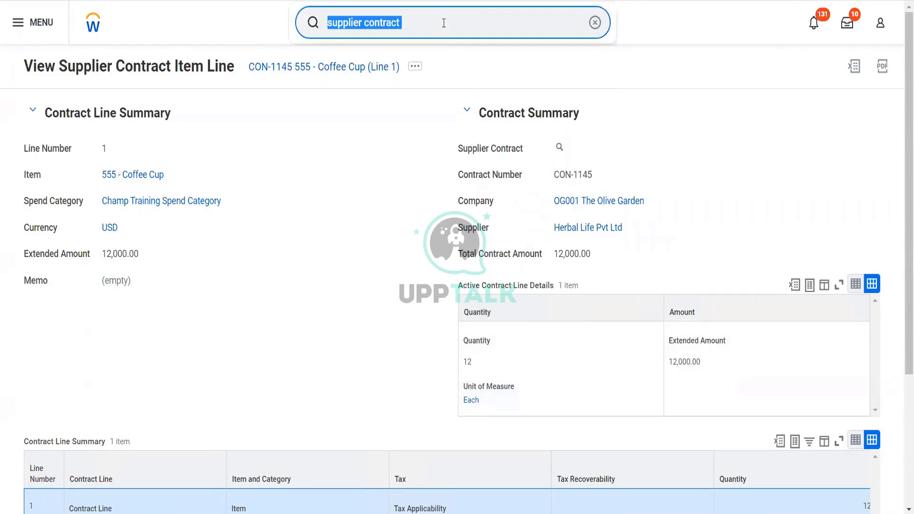
text(start prox)
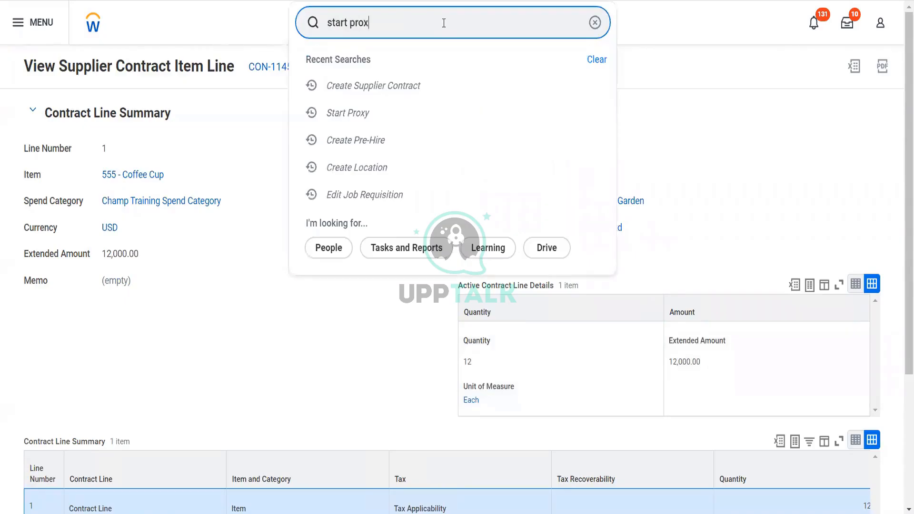
click(371, 81)
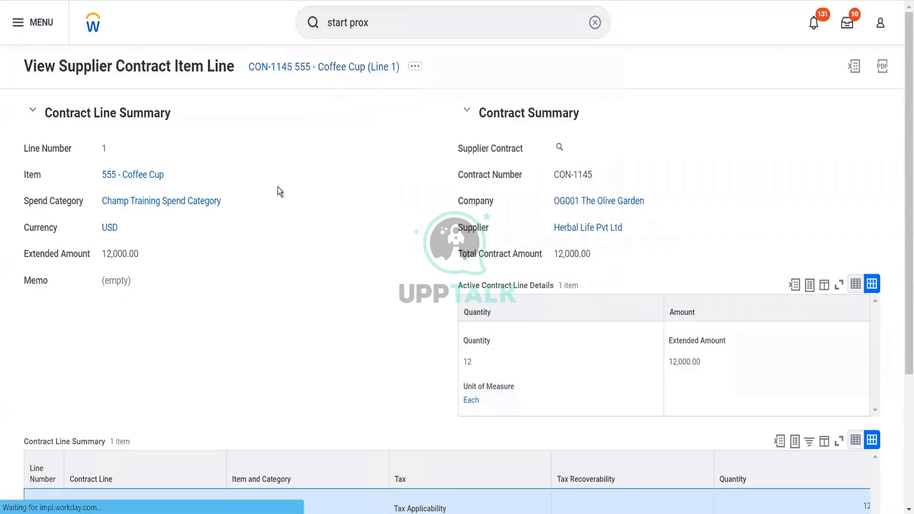
click(170, 128)
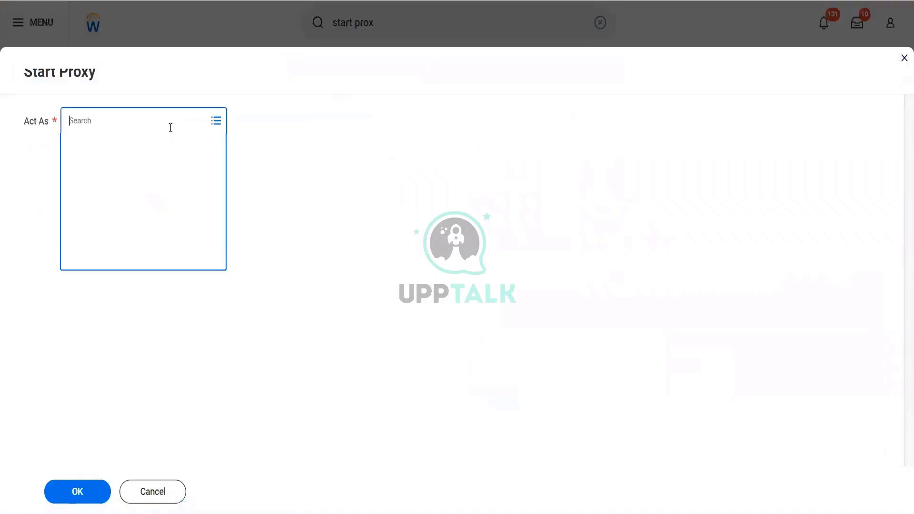
text(ter ser)
key(Return)
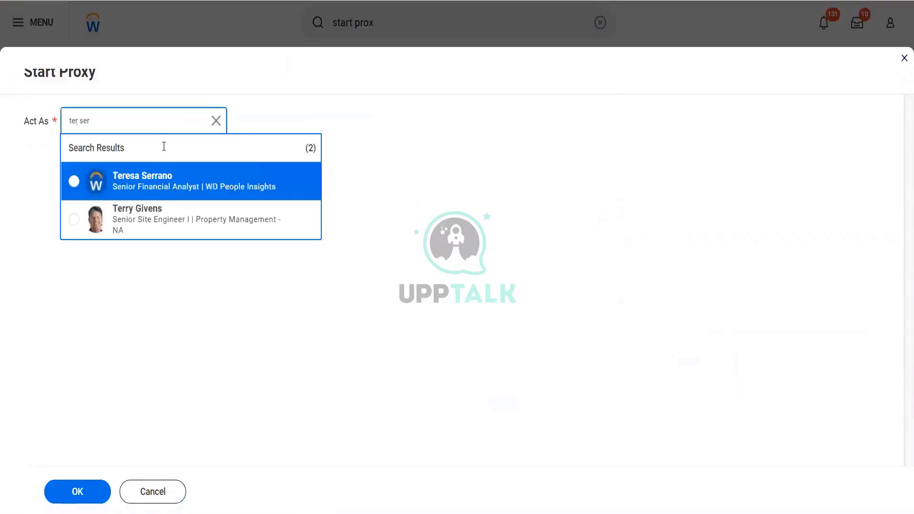
click(139, 194)
click(74, 492)
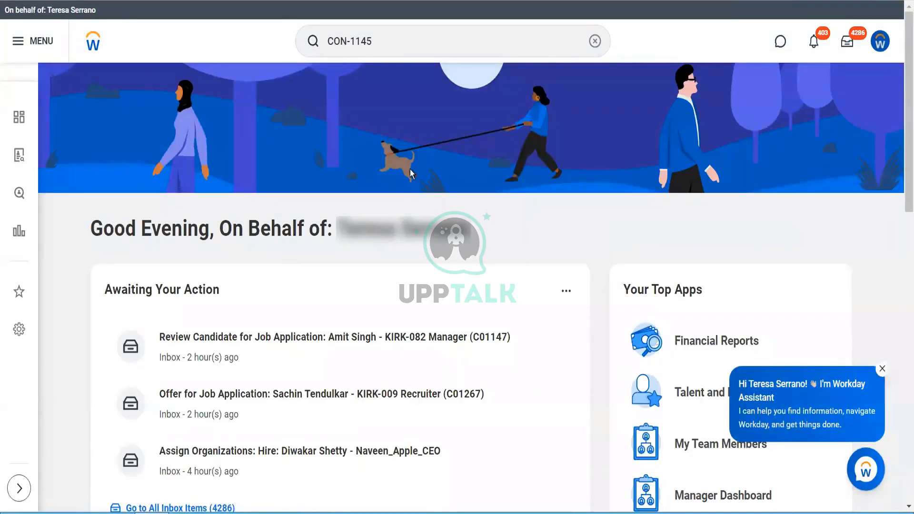
Search for CON-1145 across more categories, open the supplier contract and show its schedules
key(Return)
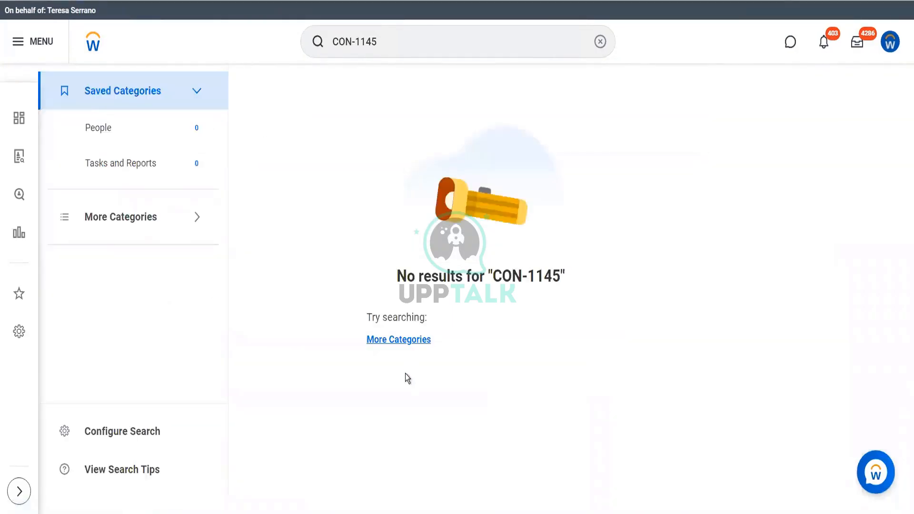
click(407, 341)
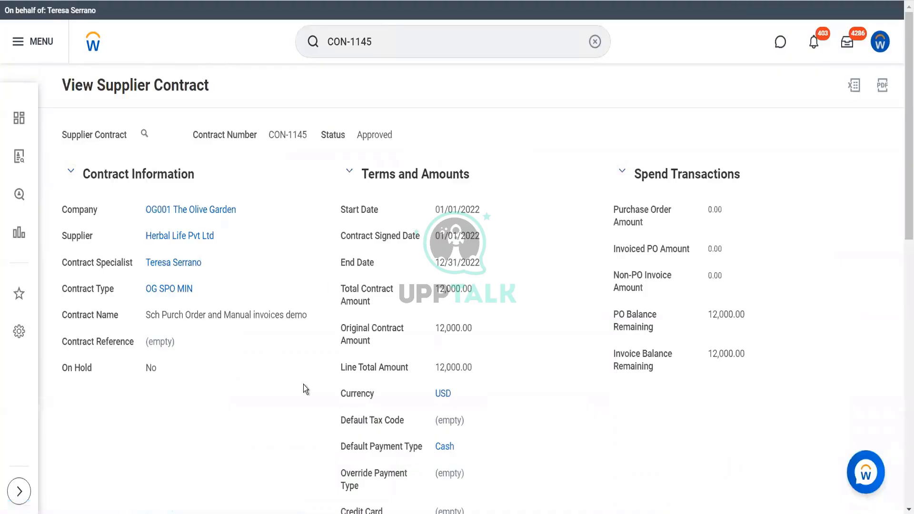
scroll(304, 385, down, 12)
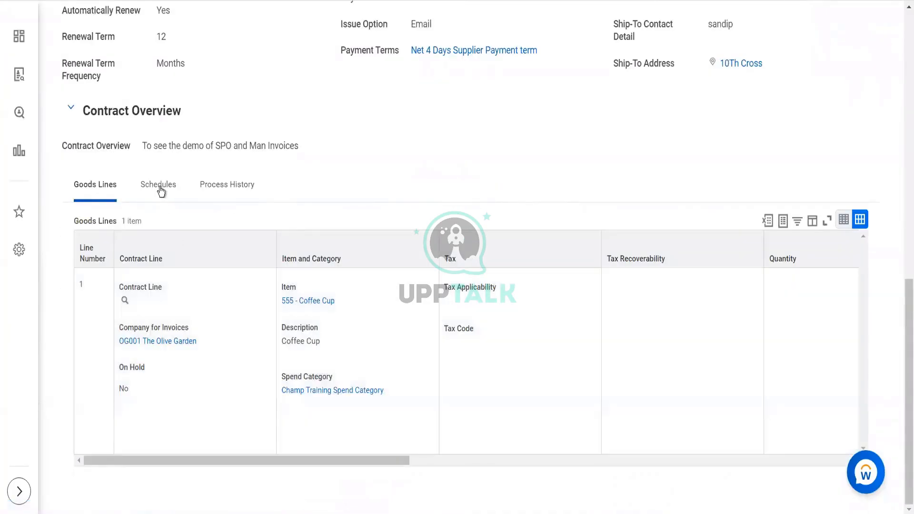
click(159, 186)
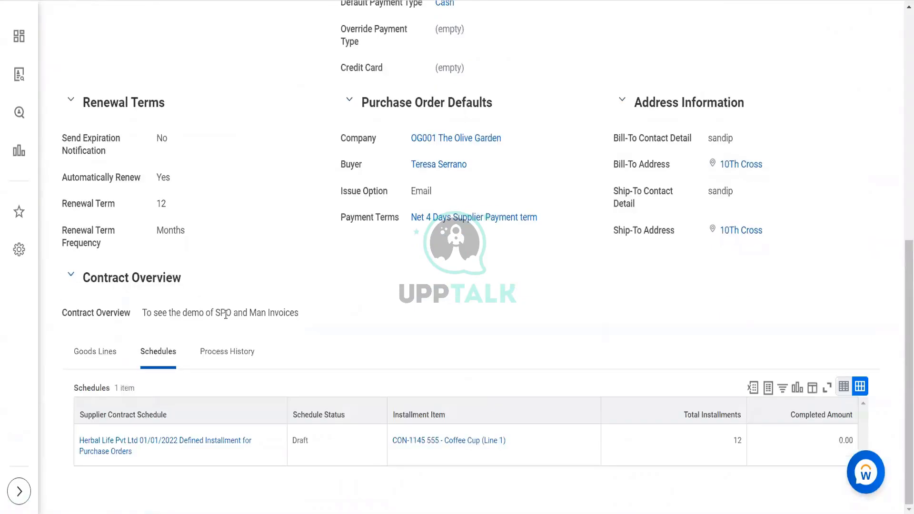
Submit the Herbal Life Pvt Ltd 01/01/2022 purchase order schedule after reviewing its installments
mouse_move(167, 450)
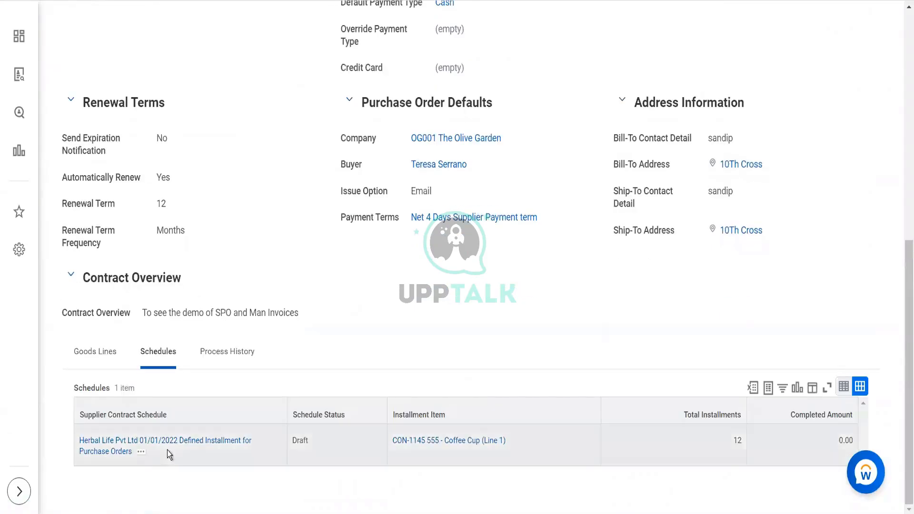
click(141, 452)
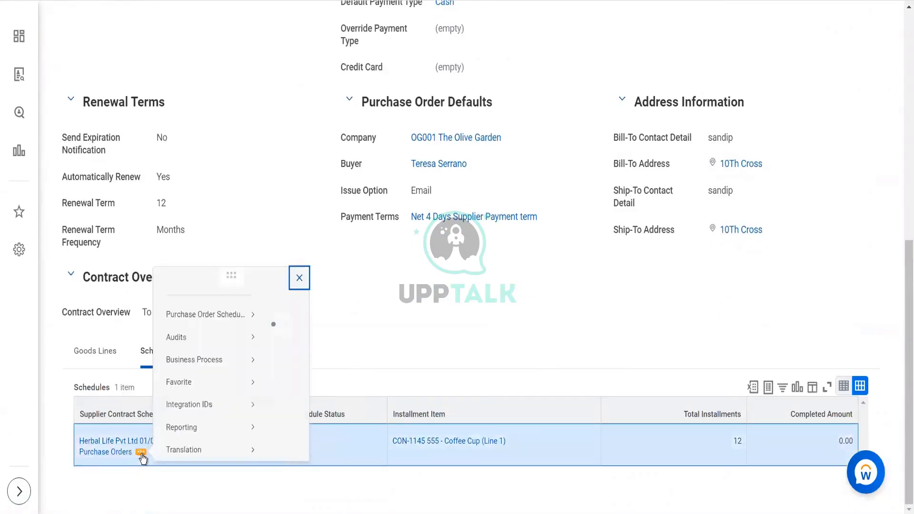
mouse_move(248, 123)
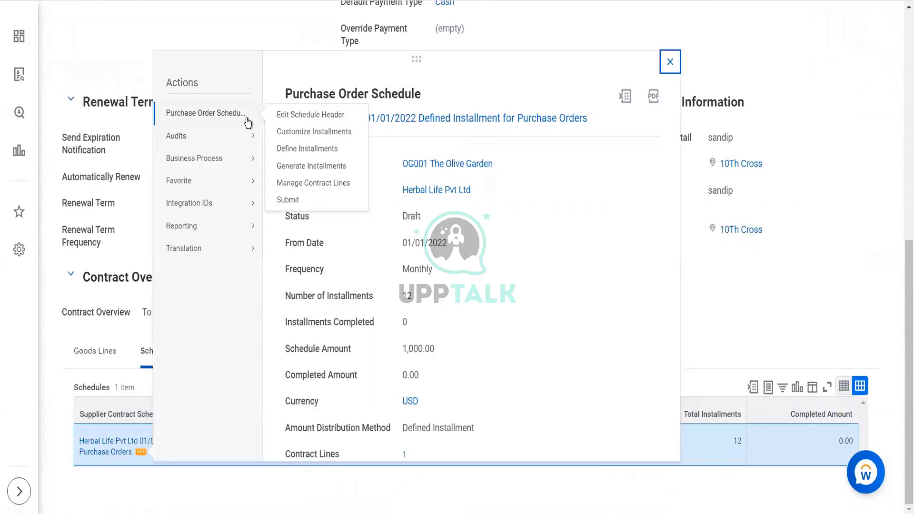
click(291, 199)
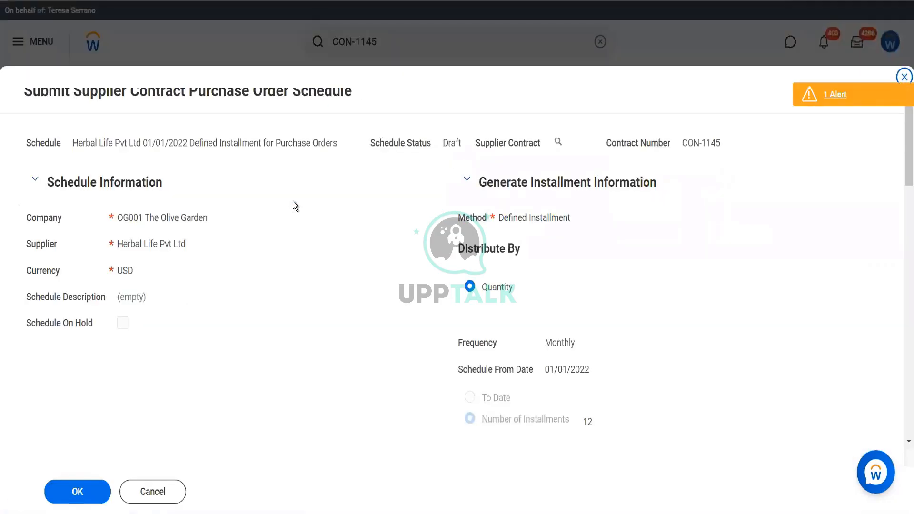
scroll(293, 201, down, 10)
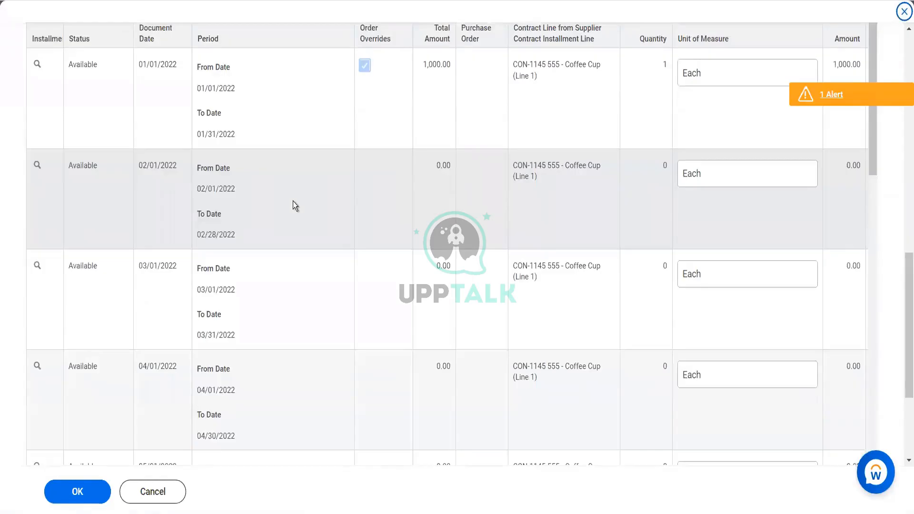
scroll(293, 201, right, 3)
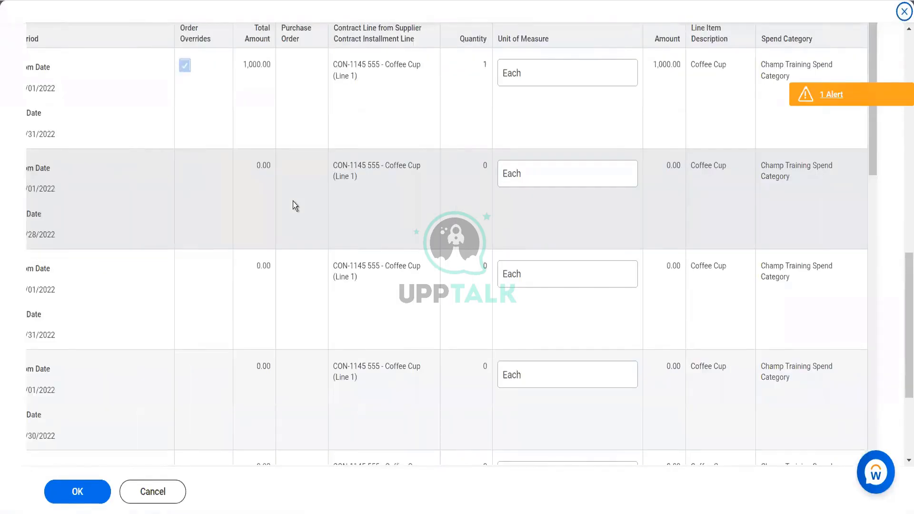
scroll(292, 201, left, 3)
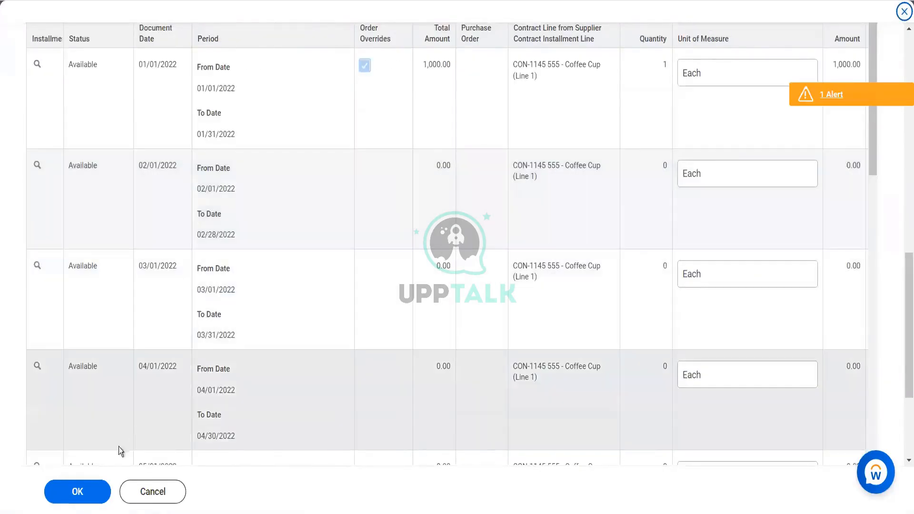
click(82, 493)
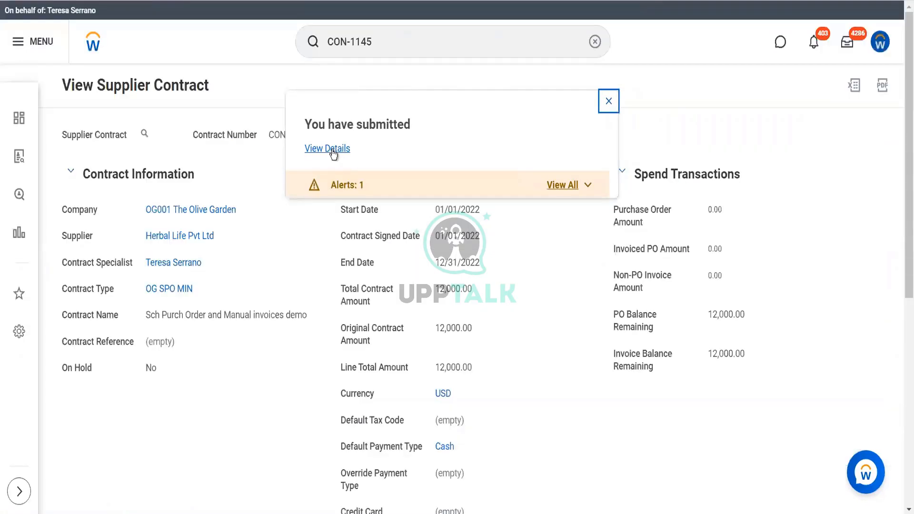
Open the submission's process details, then view the submitted purchase order schedule and examine its status and installments
click(332, 149)
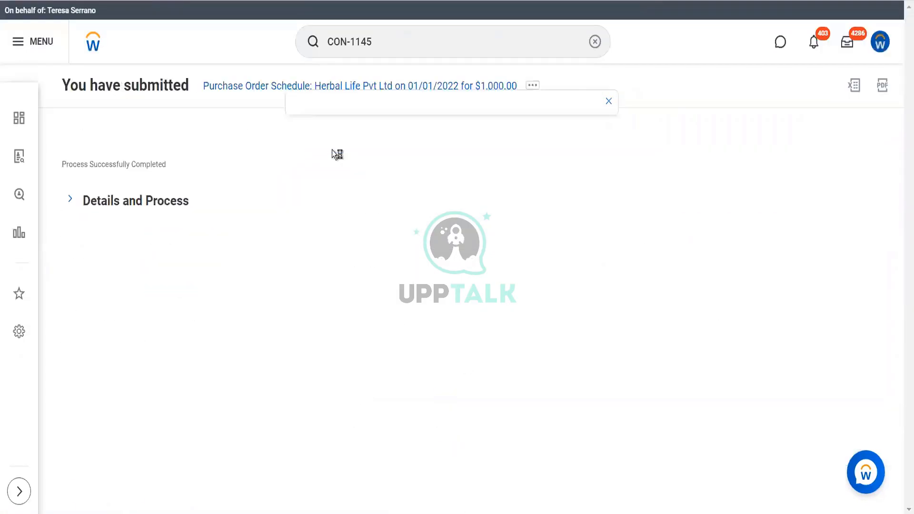
click(167, 205)
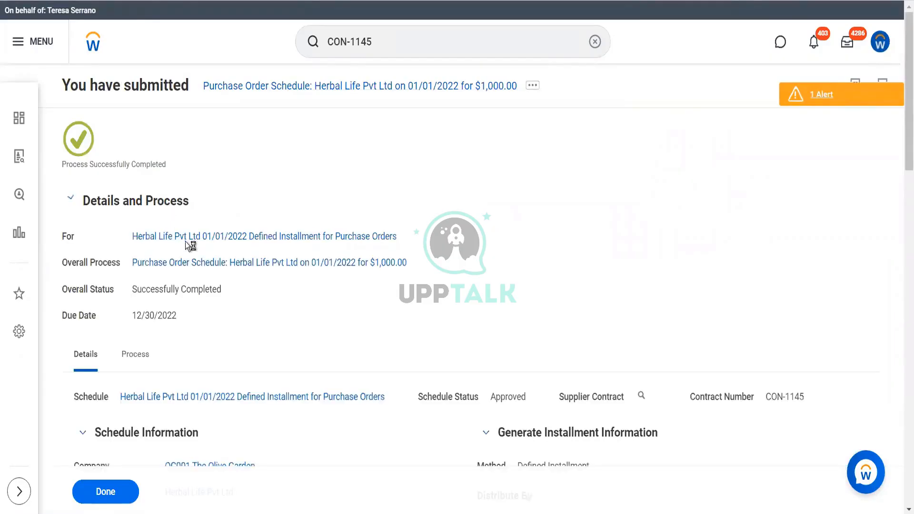
click(186, 238)
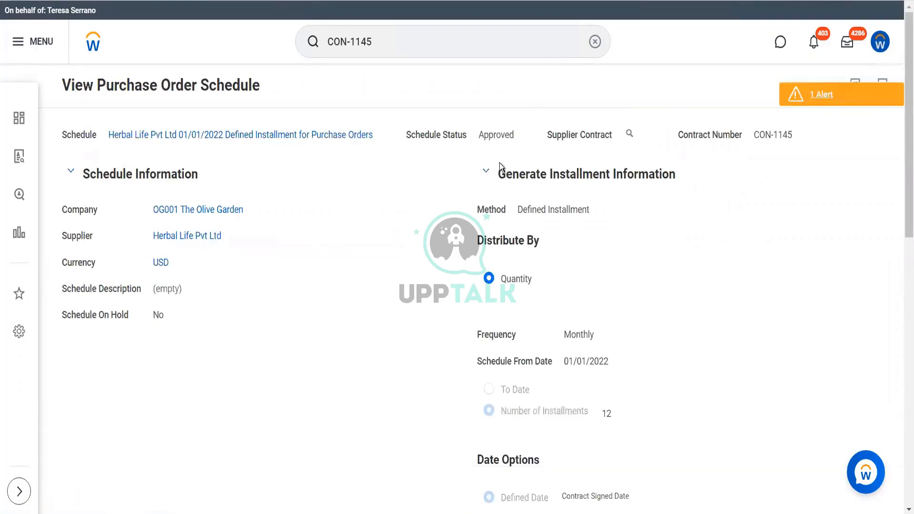
scroll(267, 378, down, 10)
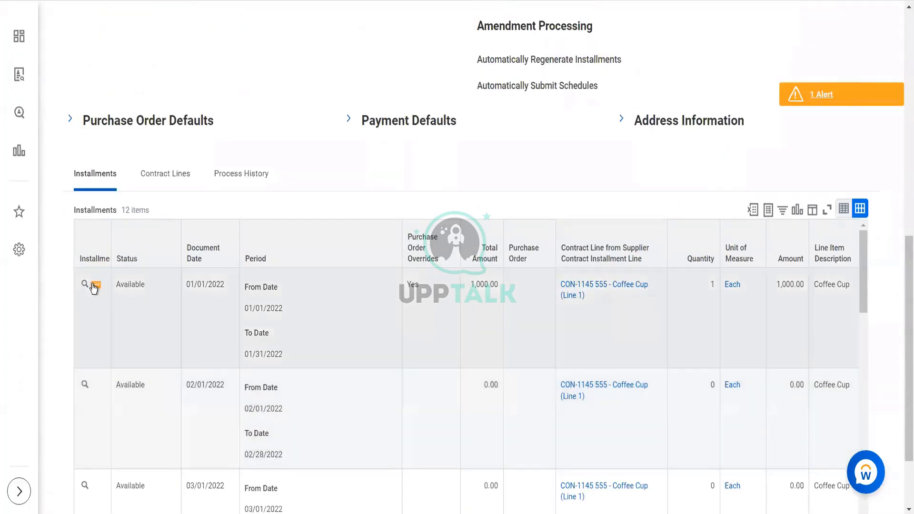
Create a purchase order from the 01/01/2022 installment of the Herbal Life Pvt Ltd schedule and open it from the processed installments
click(95, 285)
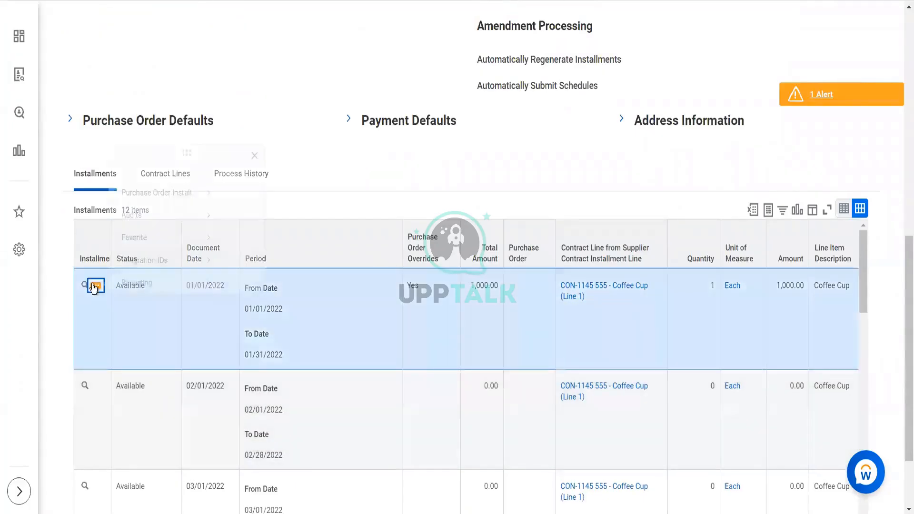
mouse_move(206, 80)
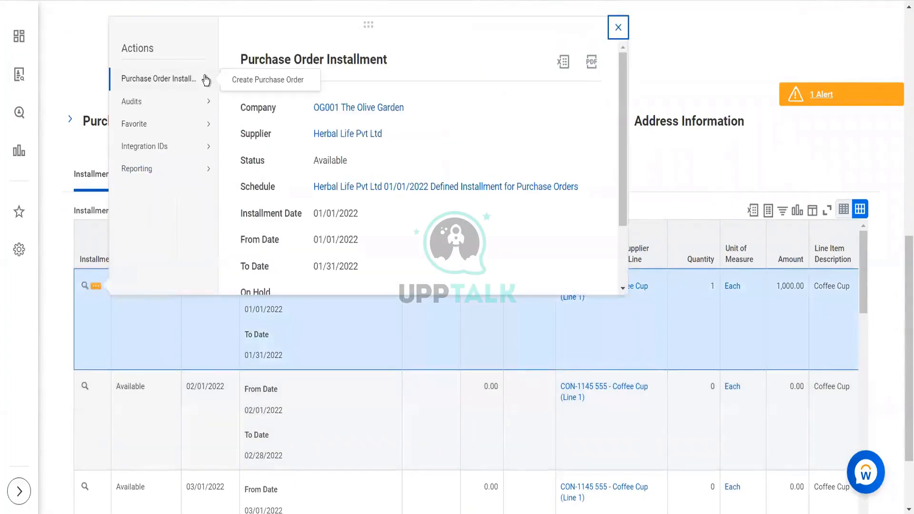
click(248, 84)
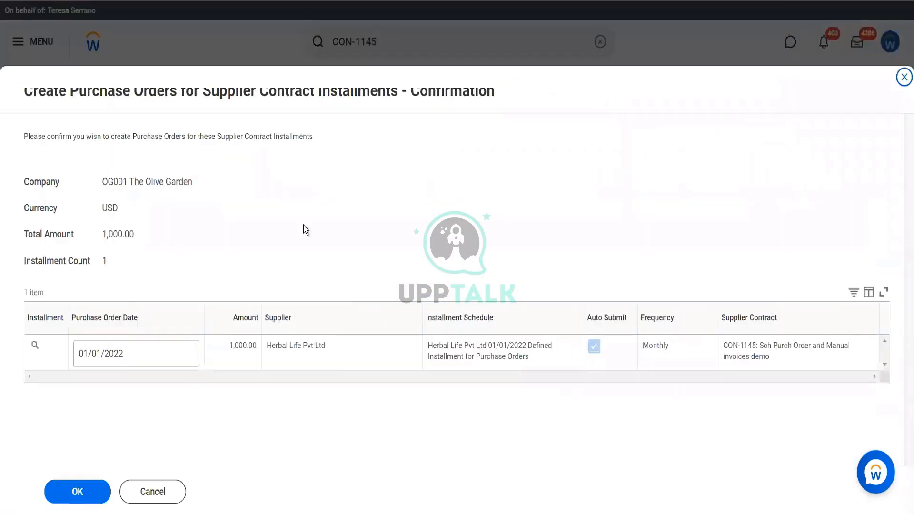
click(77, 492)
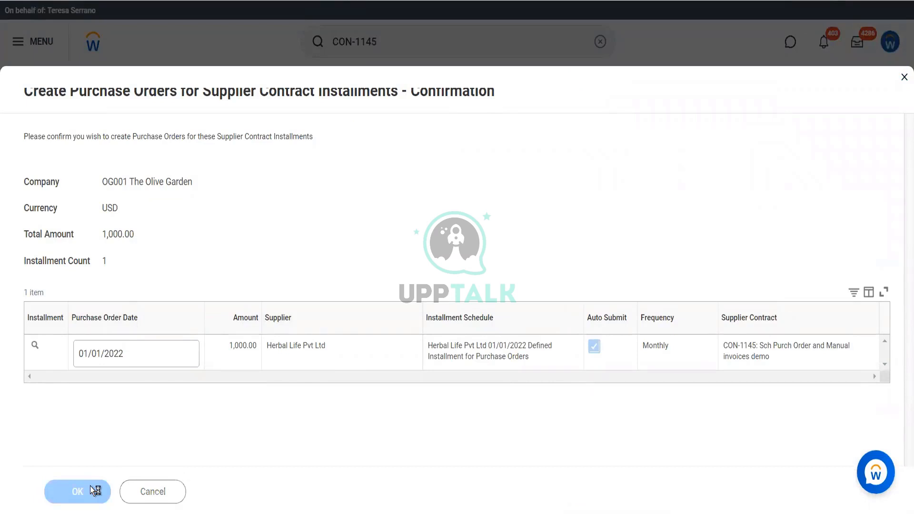
click(104, 436)
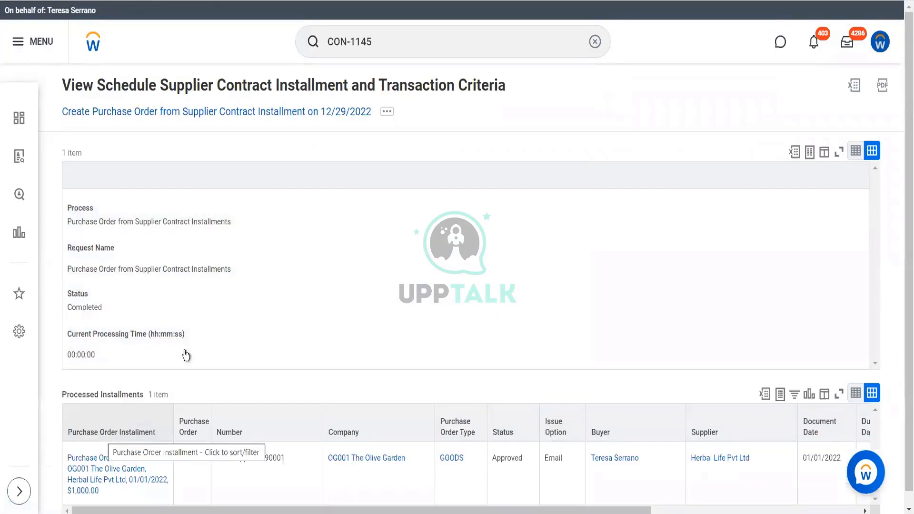
scroll(299, 292, down, 2)
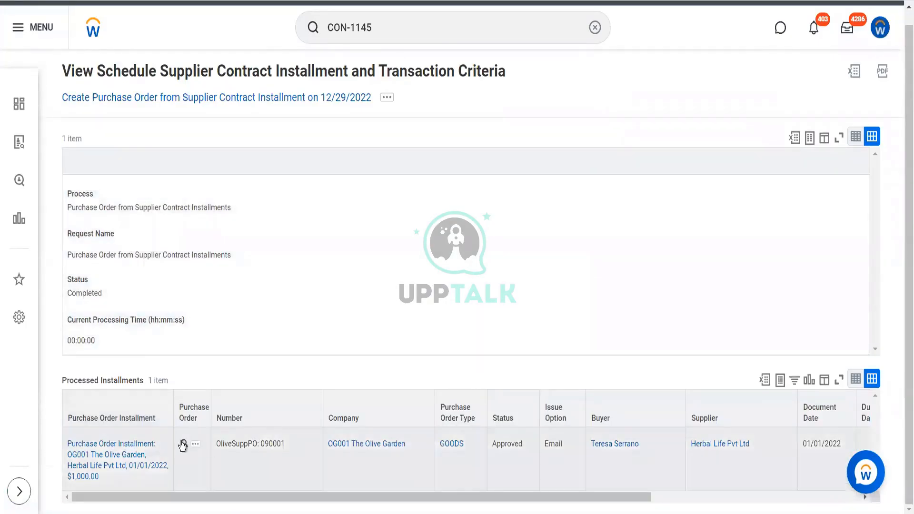
click(183, 446)
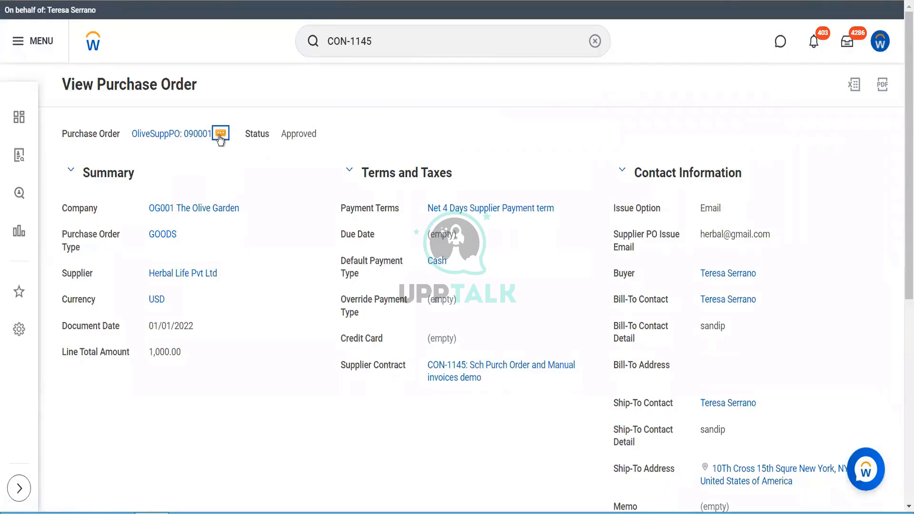
Issue the new Herbal Life Pvt Ltd purchase order by print, refresh its issue status and finish the run
click(220, 137)
mouse_move(267, 171)
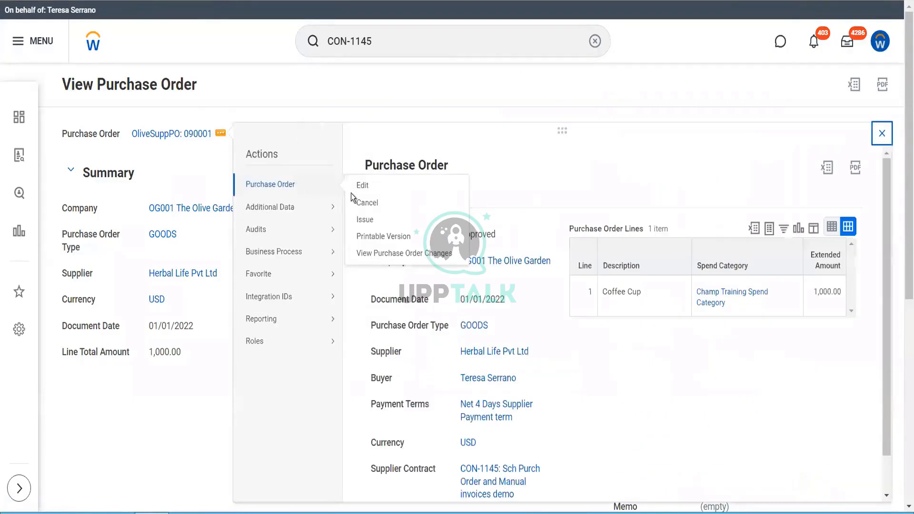
click(365, 220)
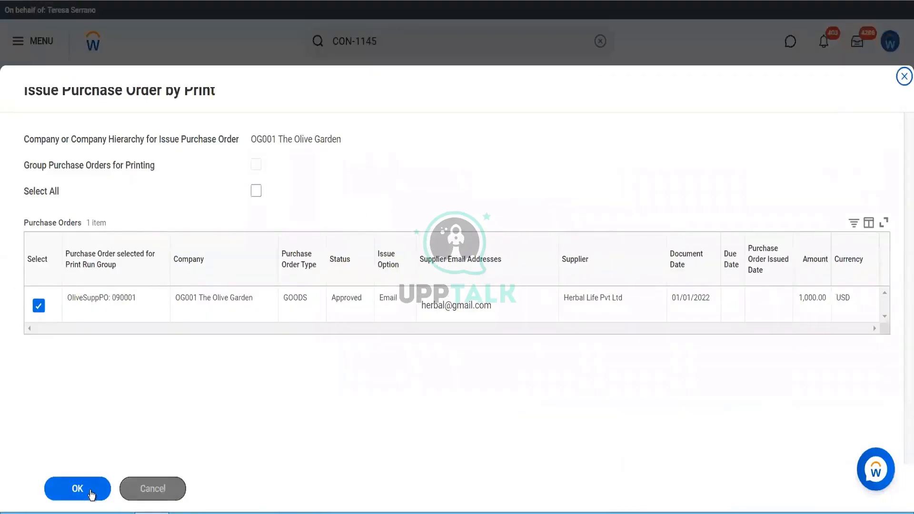
click(78, 489)
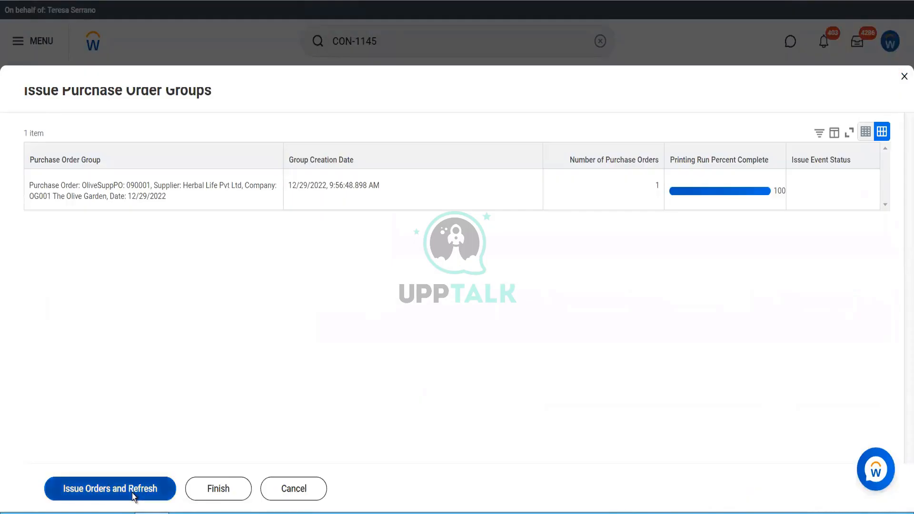
click(134, 496)
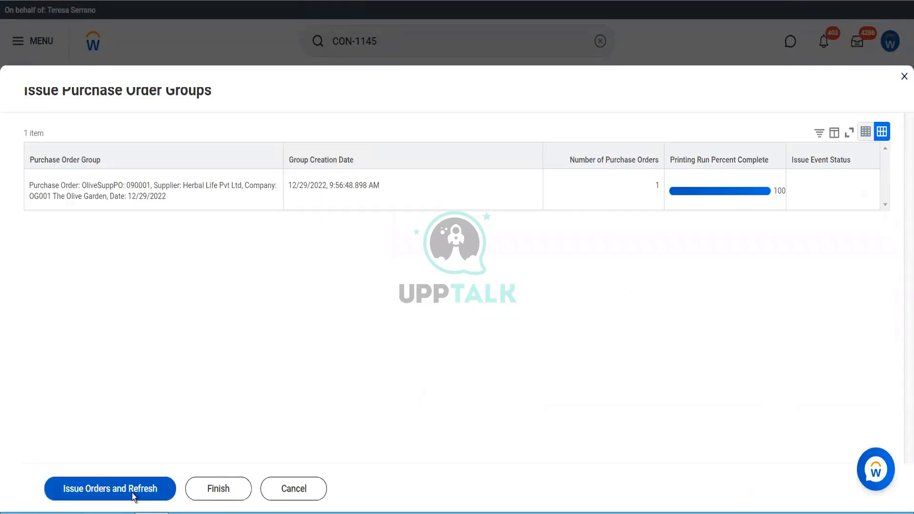
click(134, 496)
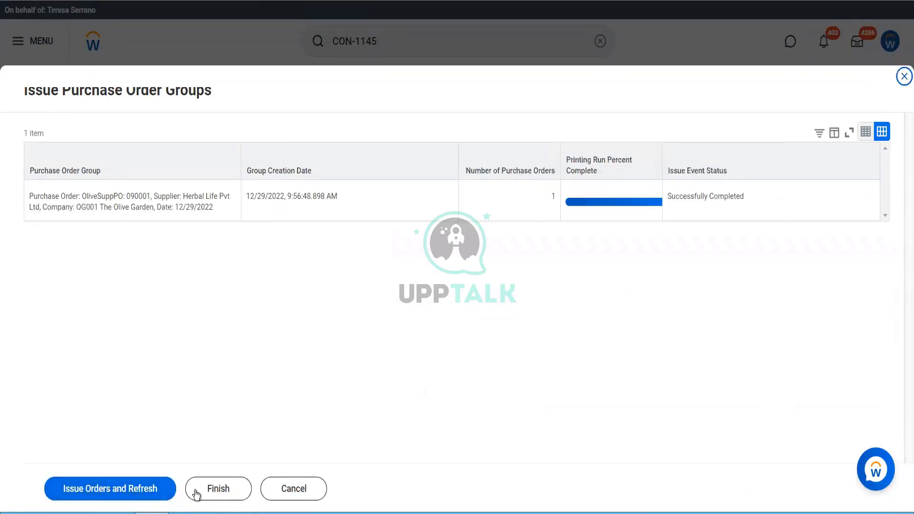
click(196, 493)
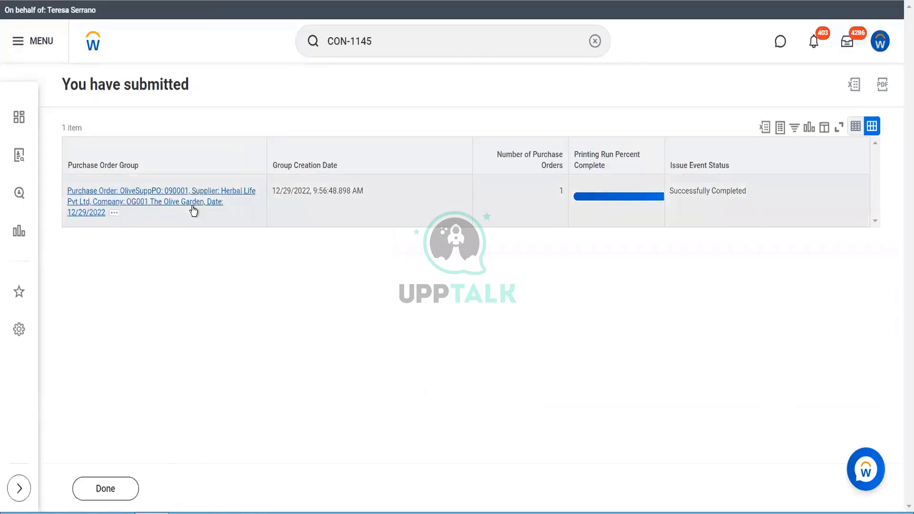
Open the issued purchase order group and examine the PDF print version of its order, closing the preview when done
click(182, 200)
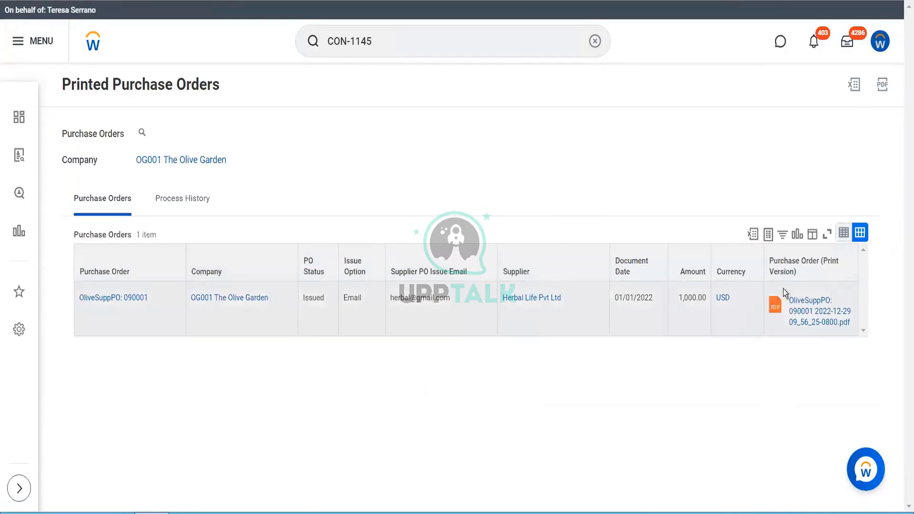
click(799, 305)
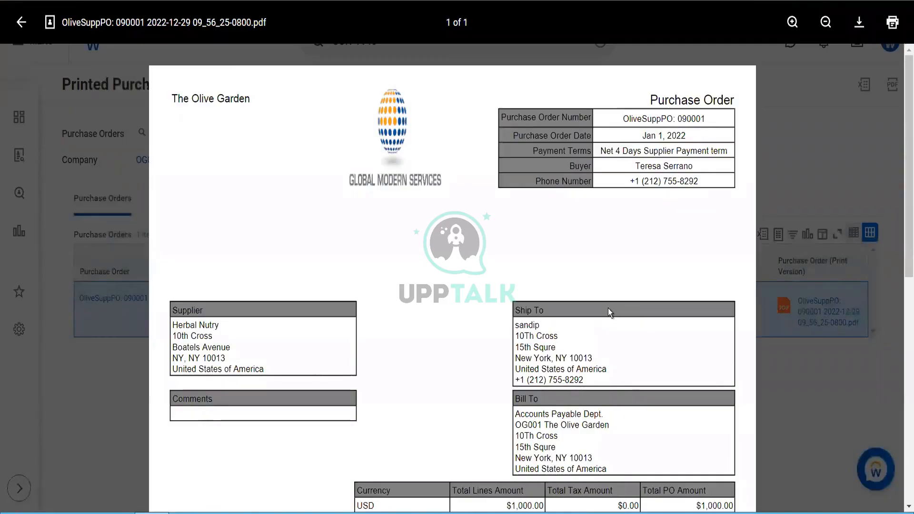
scroll(607, 308, down, 10)
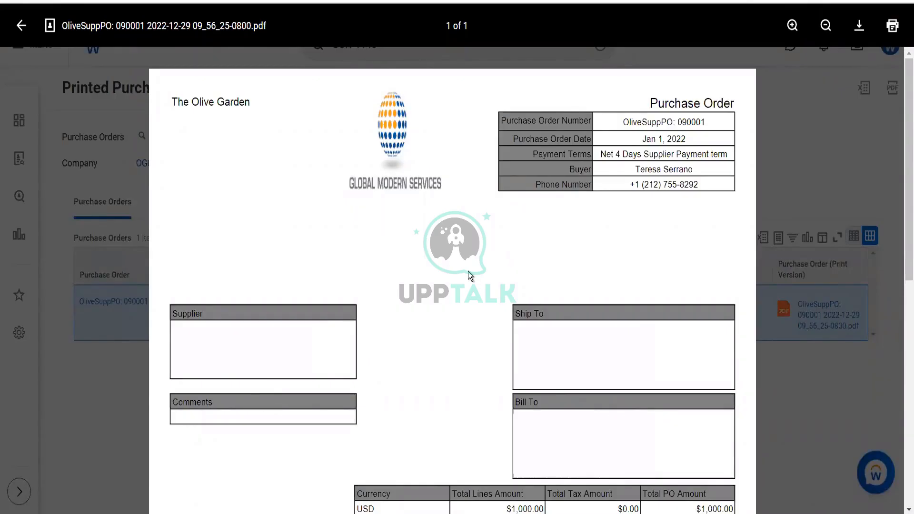
click(21, 25)
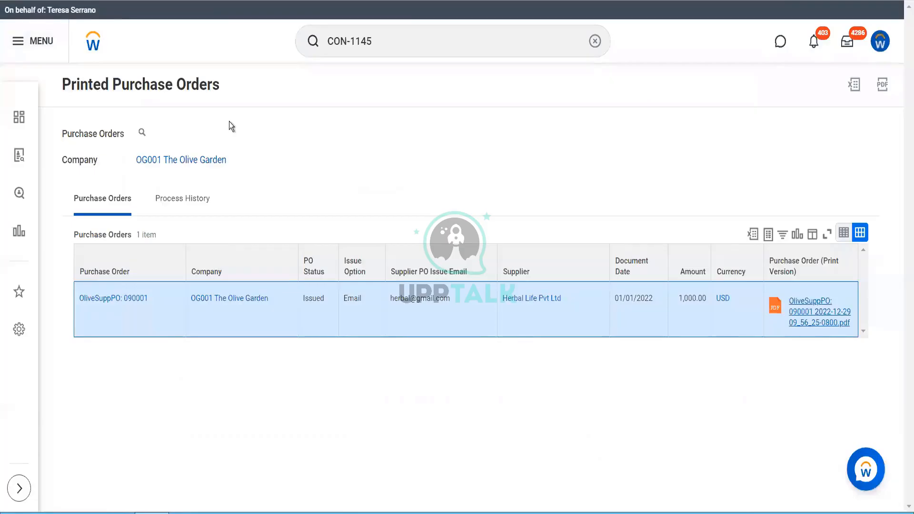
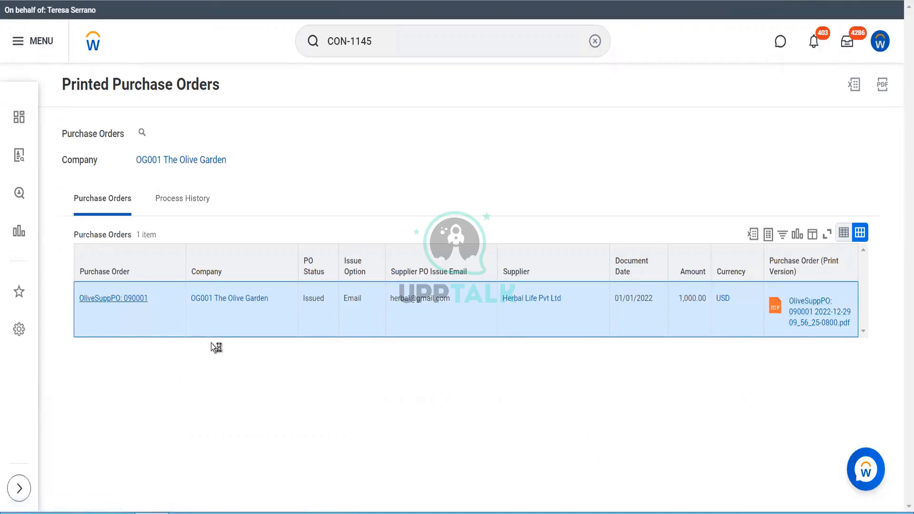
Examine the issued purchase order's goods lines and the details and available actions of its Coffee Cup line, closing them when done
scroll(211, 343, down, 8)
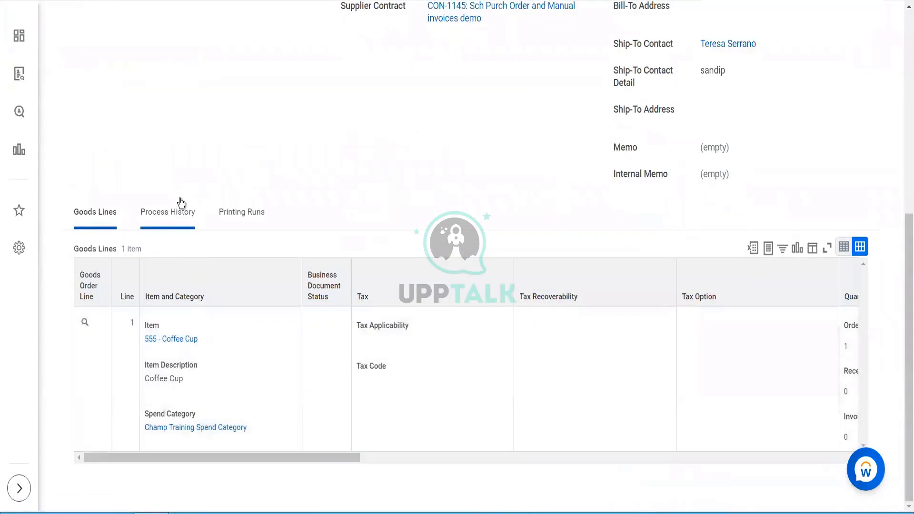
mouse_move(98, 325)
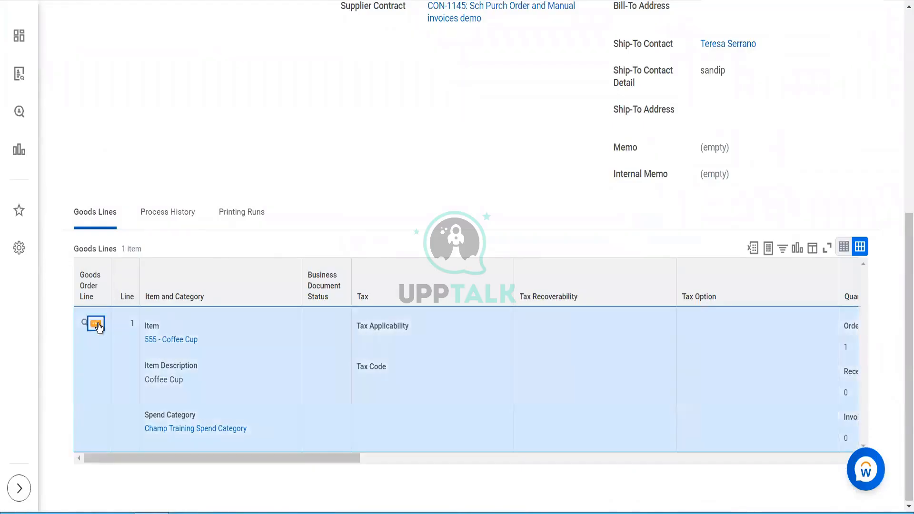
click(97, 325)
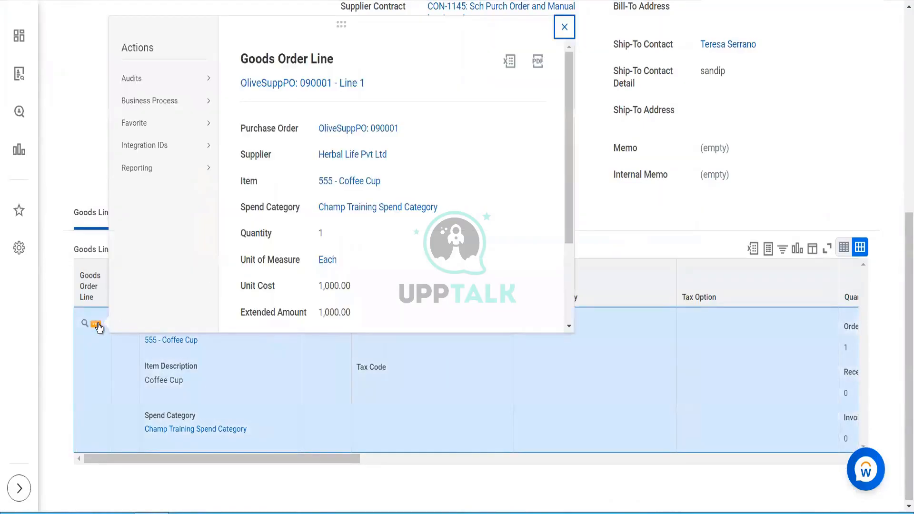
mouse_move(169, 106)
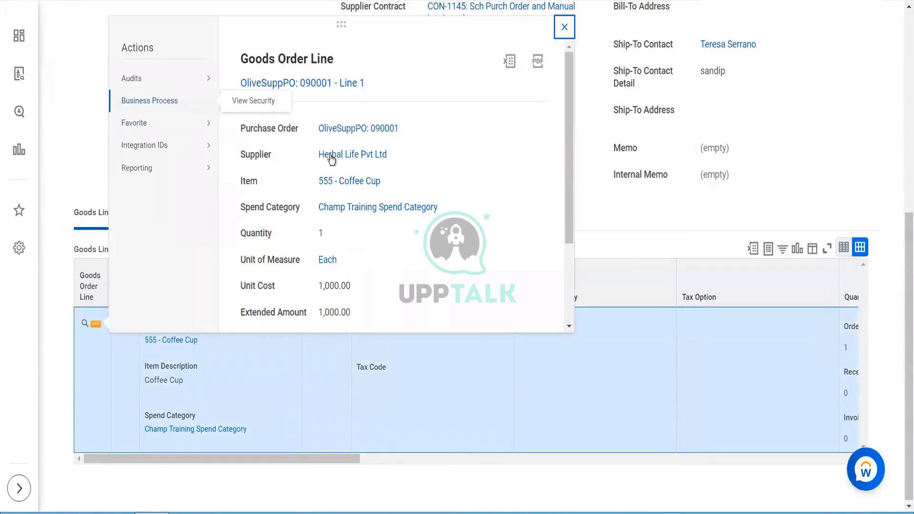
click(96, 157)
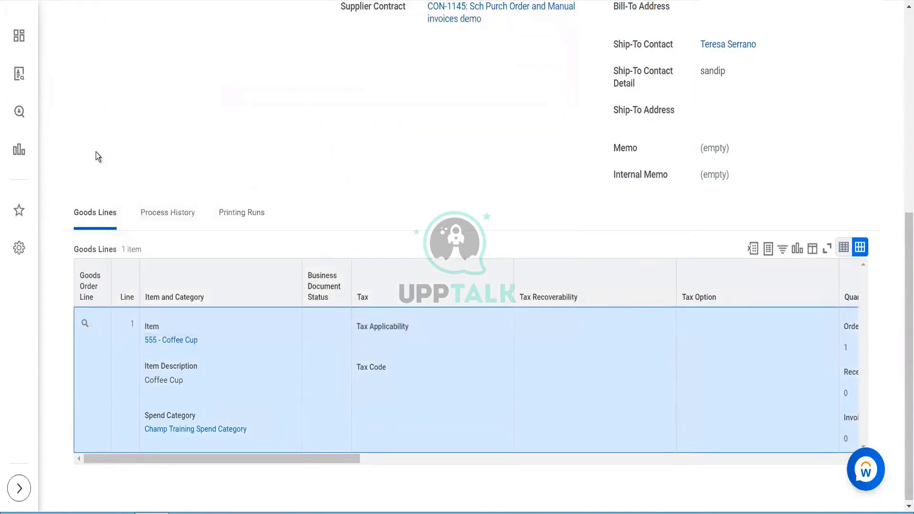
scroll(96, 152, up, 8)
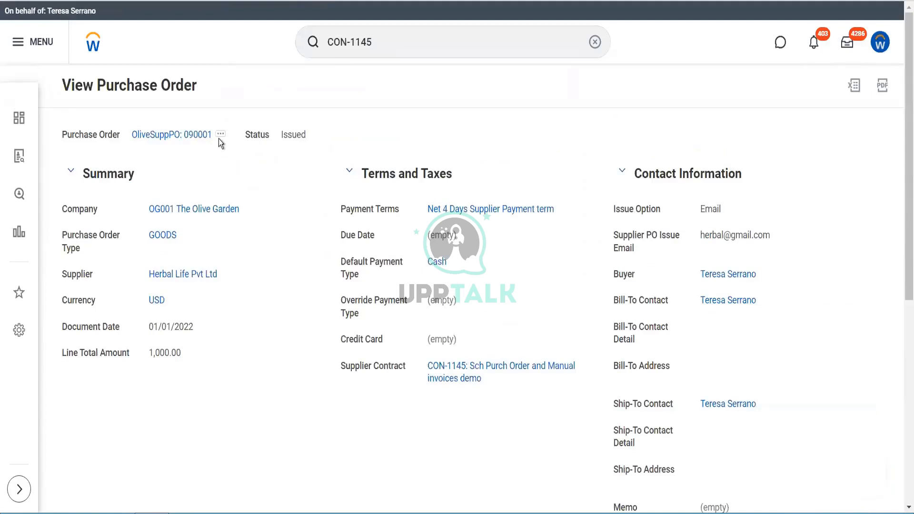
Create a receipt from the issued Herbal Life Pvt Ltd purchase order with Fully Receive enabled, review its Coffee Cup line and submit it
click(220, 134)
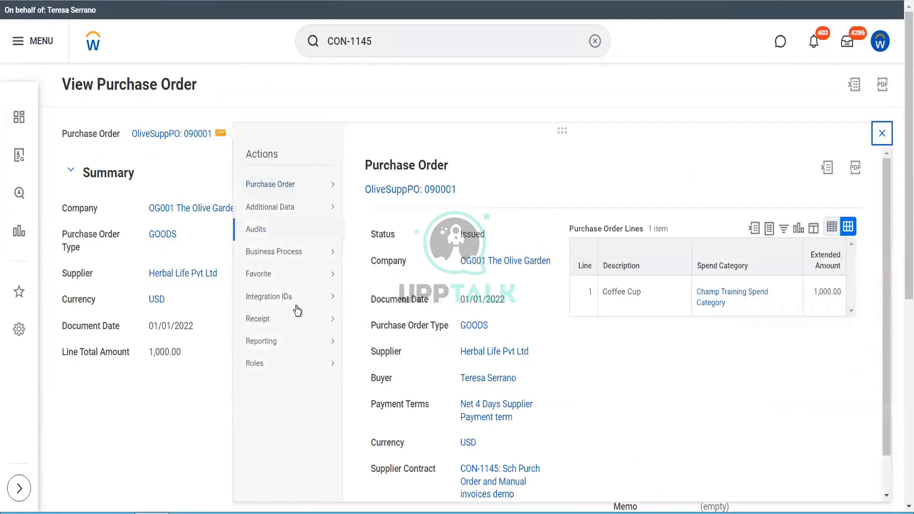
mouse_move(314, 322)
click(373, 323)
click(352, 268)
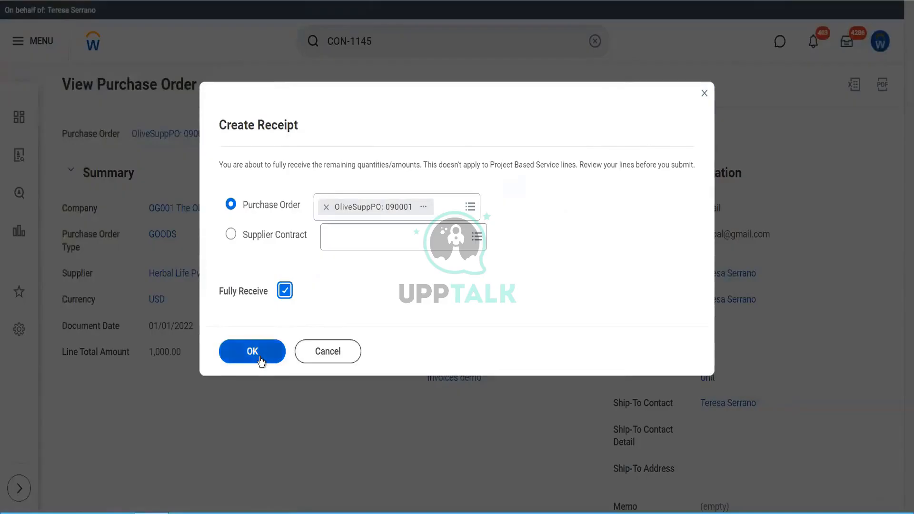
click(259, 358)
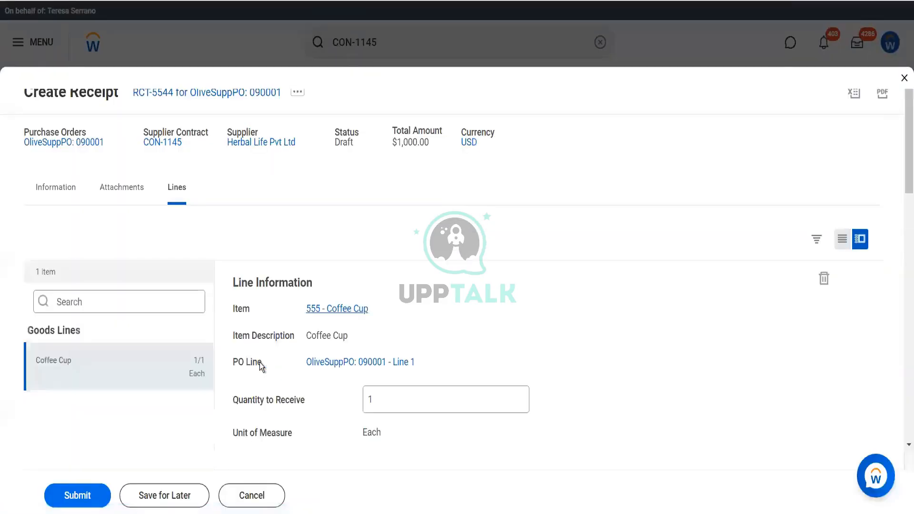
scroll(259, 362, down, 10)
click(88, 495)
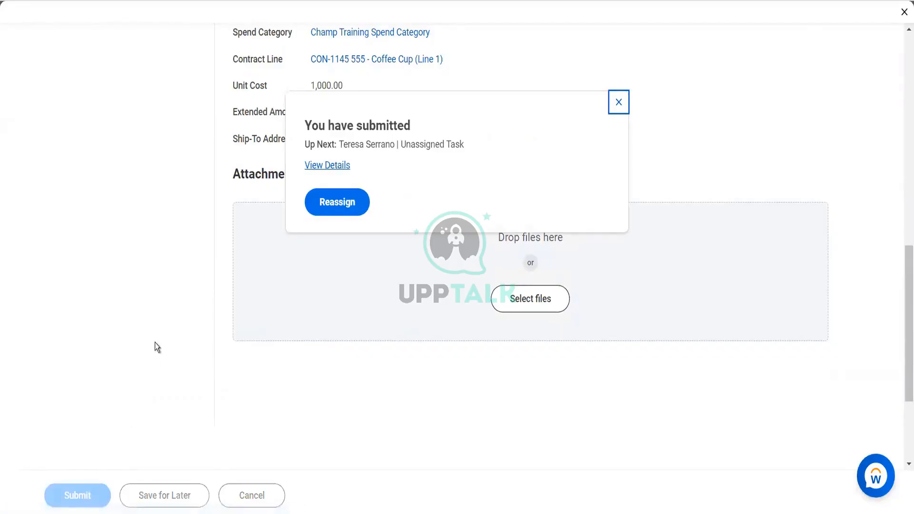
Open the submitted receipt's details, then view the receipt and examine its process history
click(327, 165)
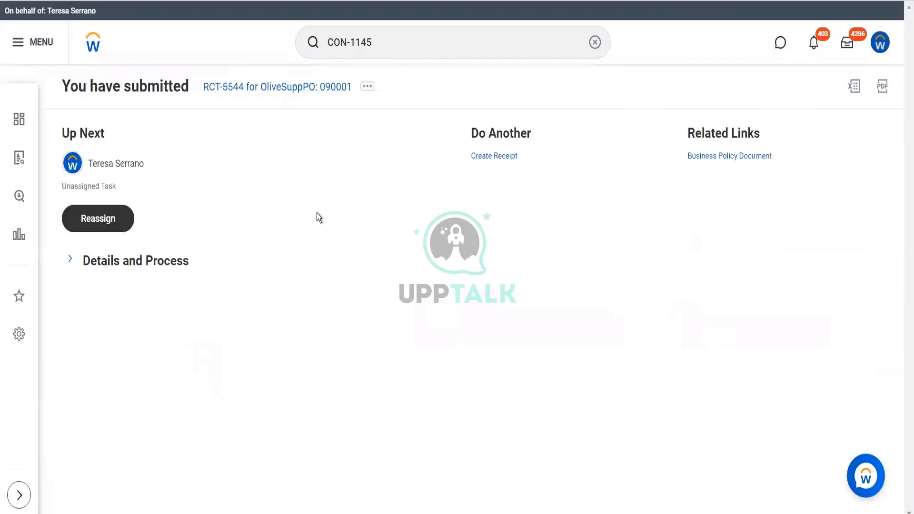
click(157, 266)
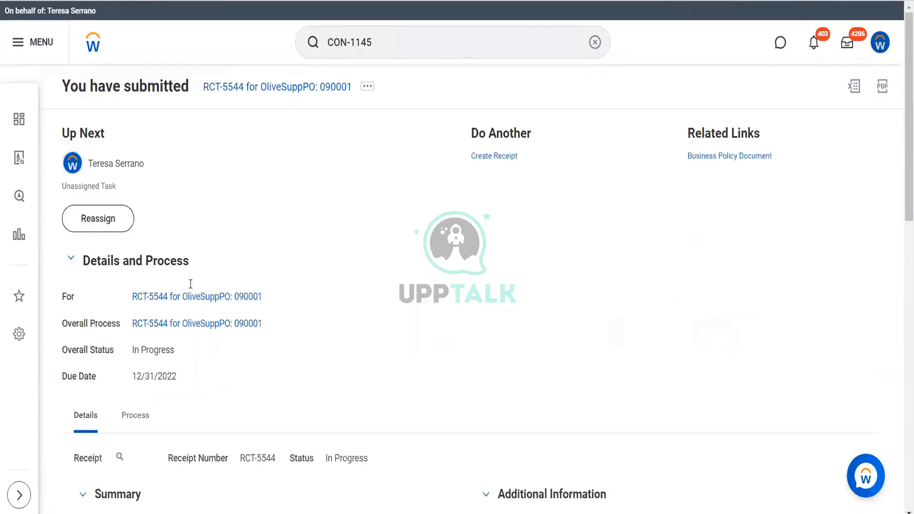
click(120, 458)
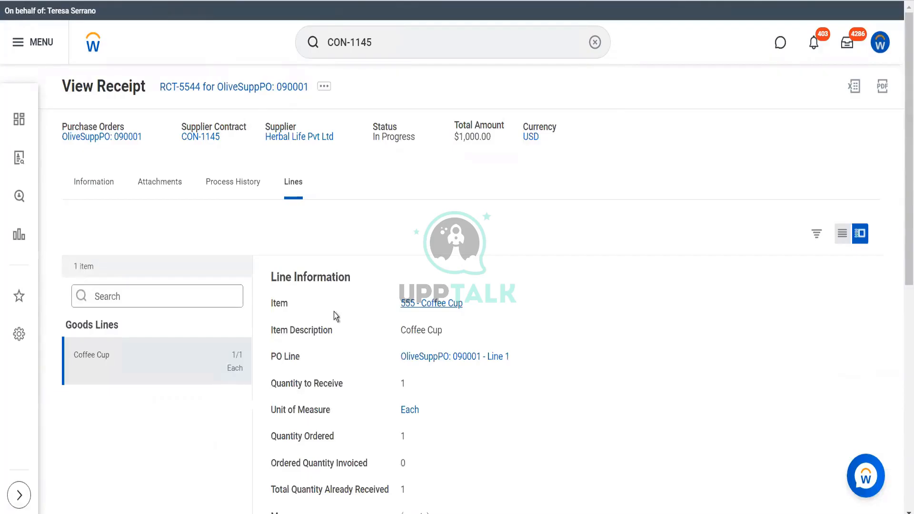
click(254, 184)
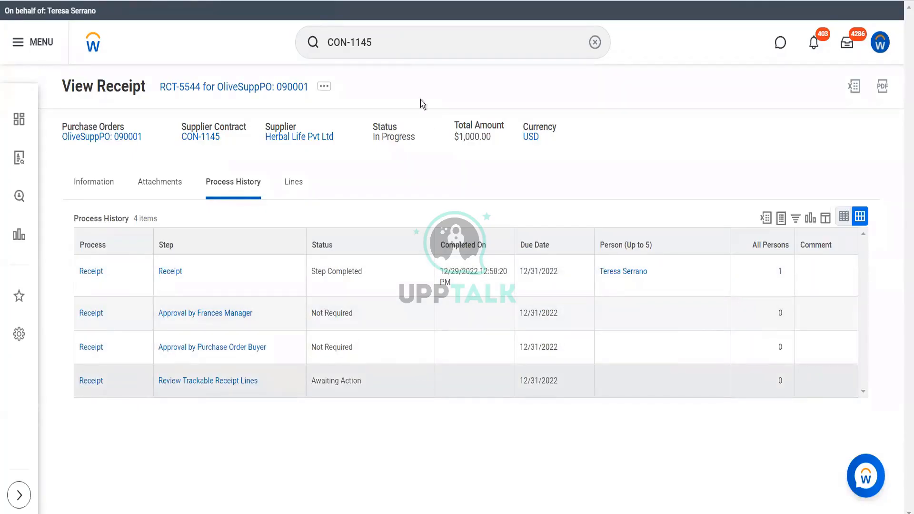
Replace the existing global search text with "stop"
click(401, 51)
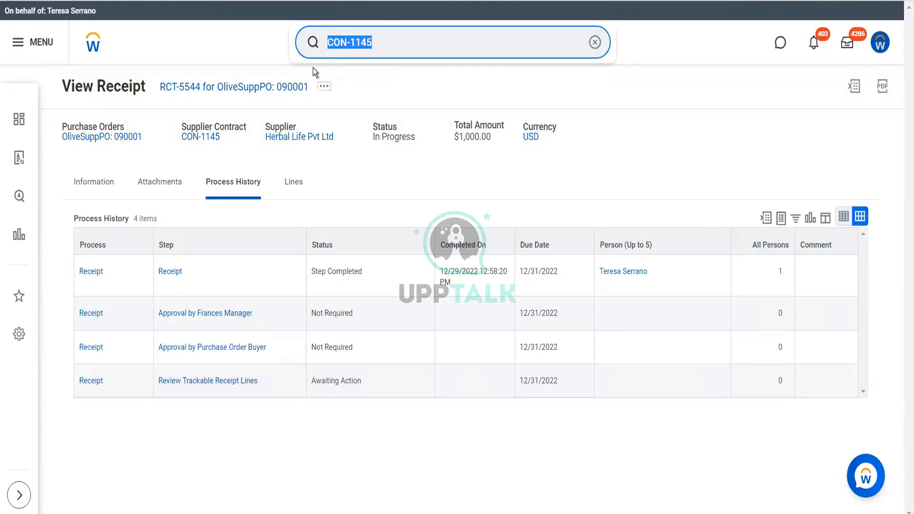
text(stop)
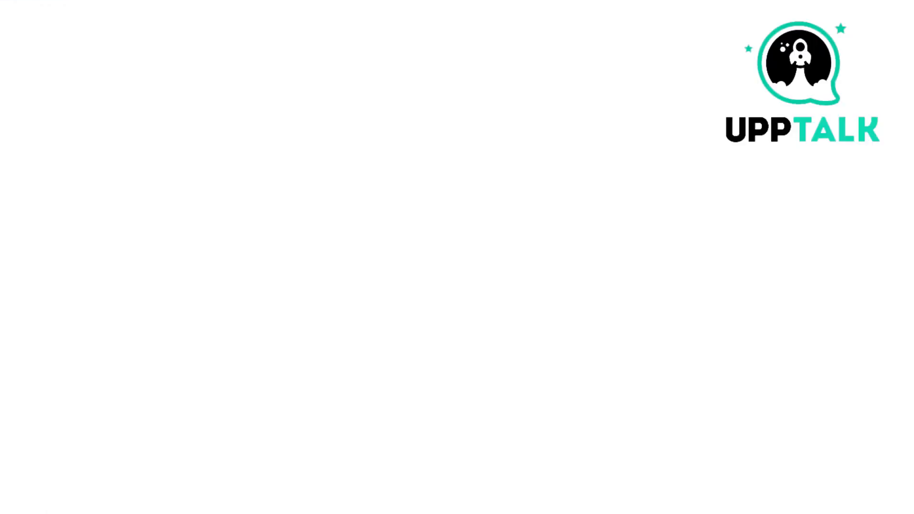